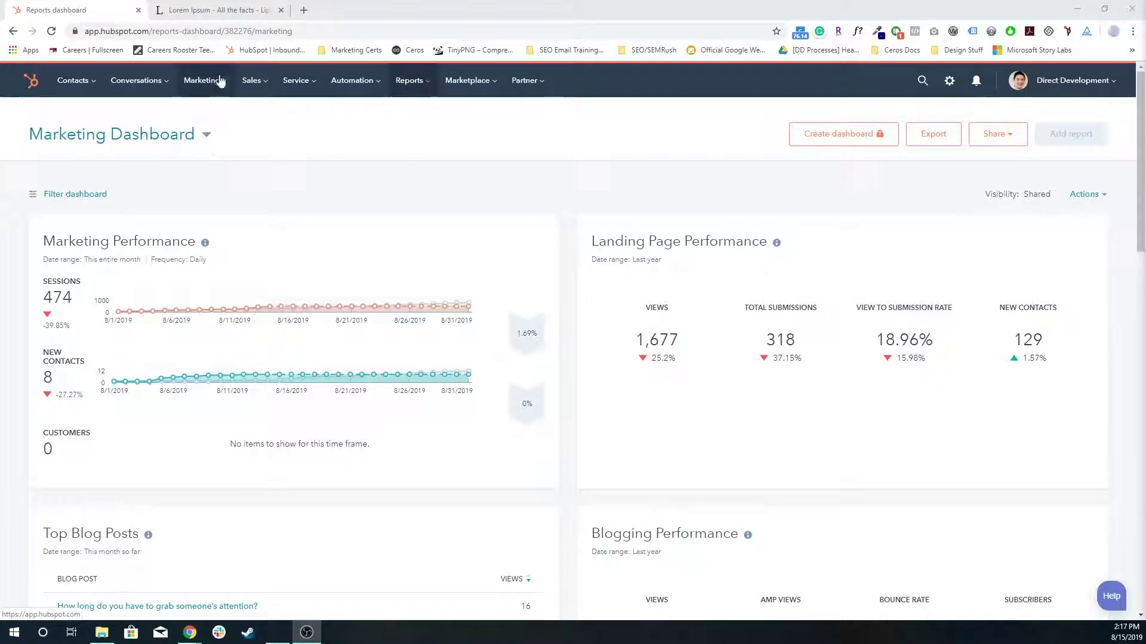
# Go to the blog post list under Marketing > Website > Blog
pyautogui.click(213, 93)
pyautogui.moveTo(225, 185)
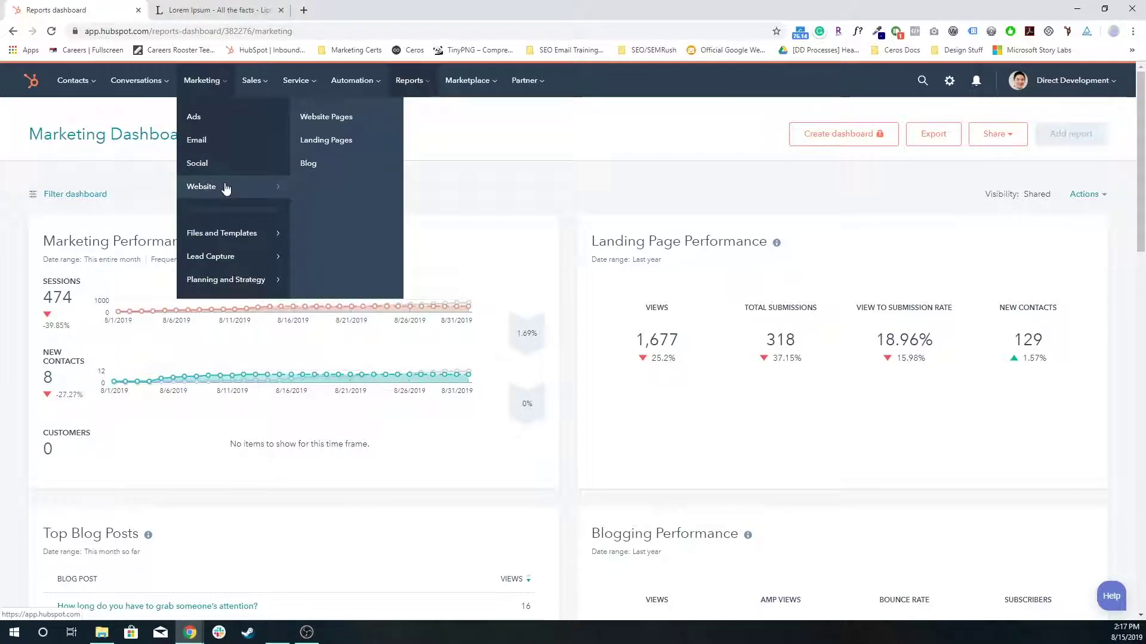
pyautogui.click(314, 161)
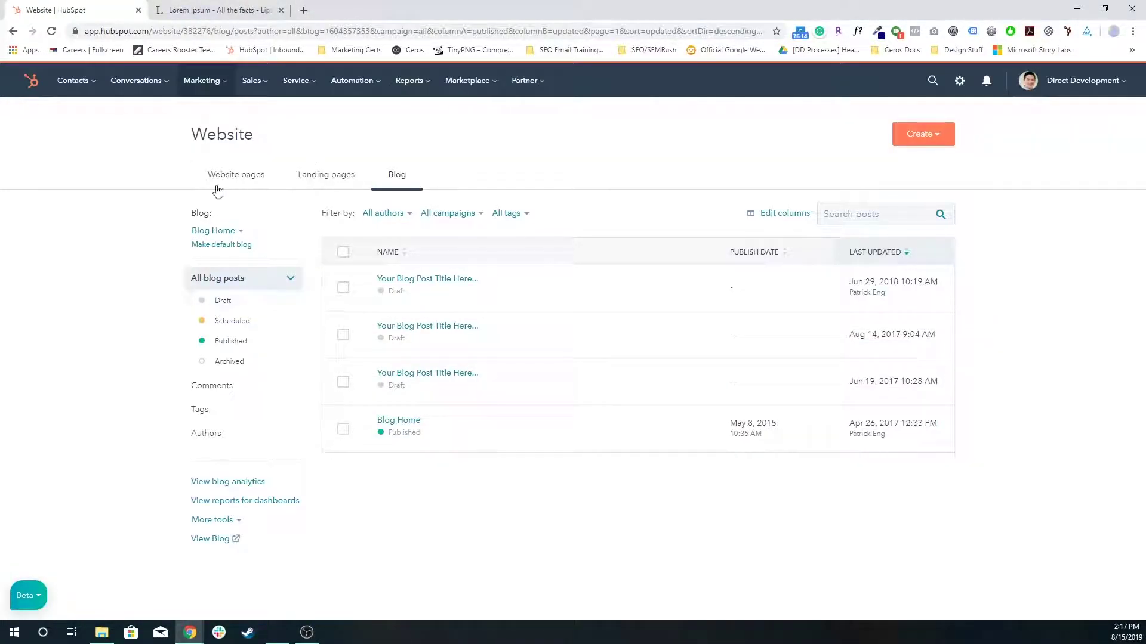
# Switch the blog selector to The Higher Education Marketer and open the Create menu
pyautogui.click(219, 232)
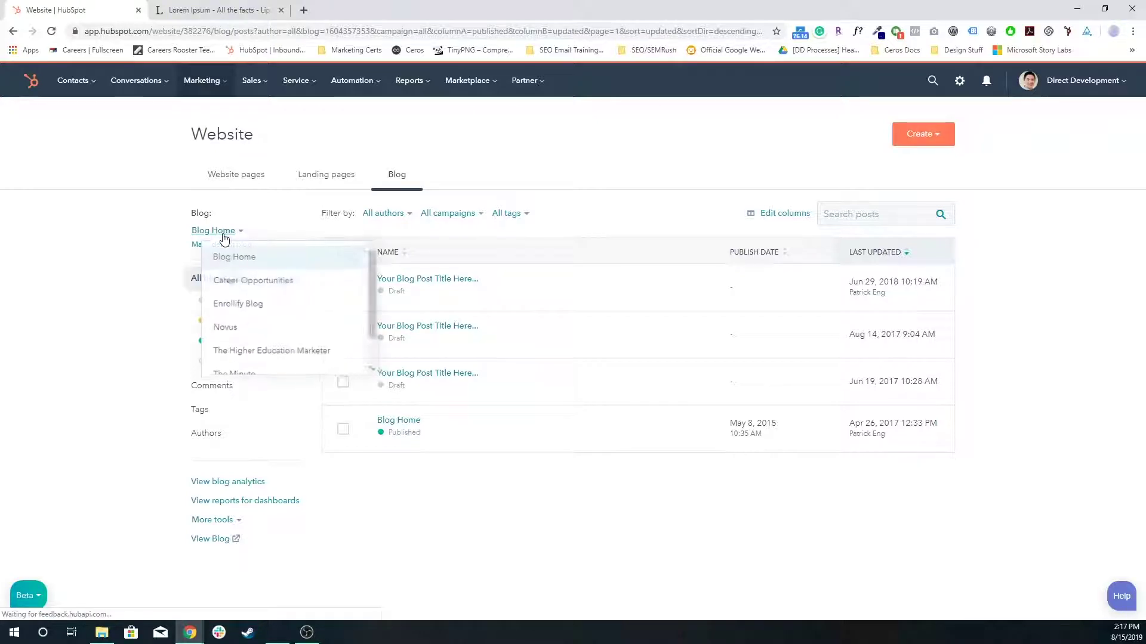
pyautogui.scroll(-1, 284, 304)
pyautogui.click(308, 313)
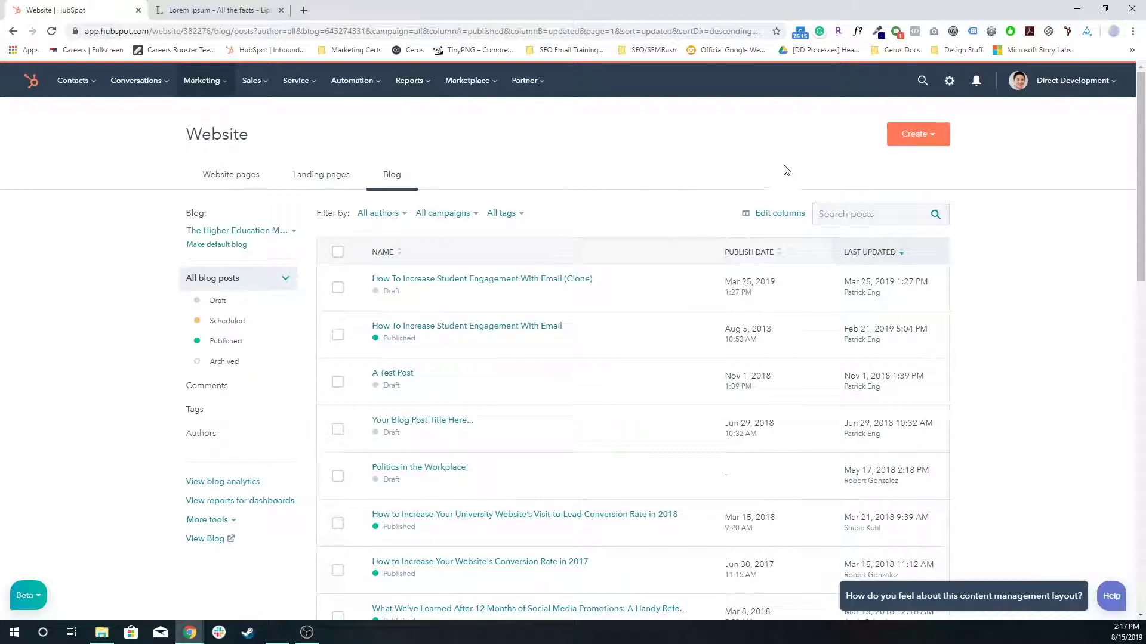
pyautogui.click(918, 136)
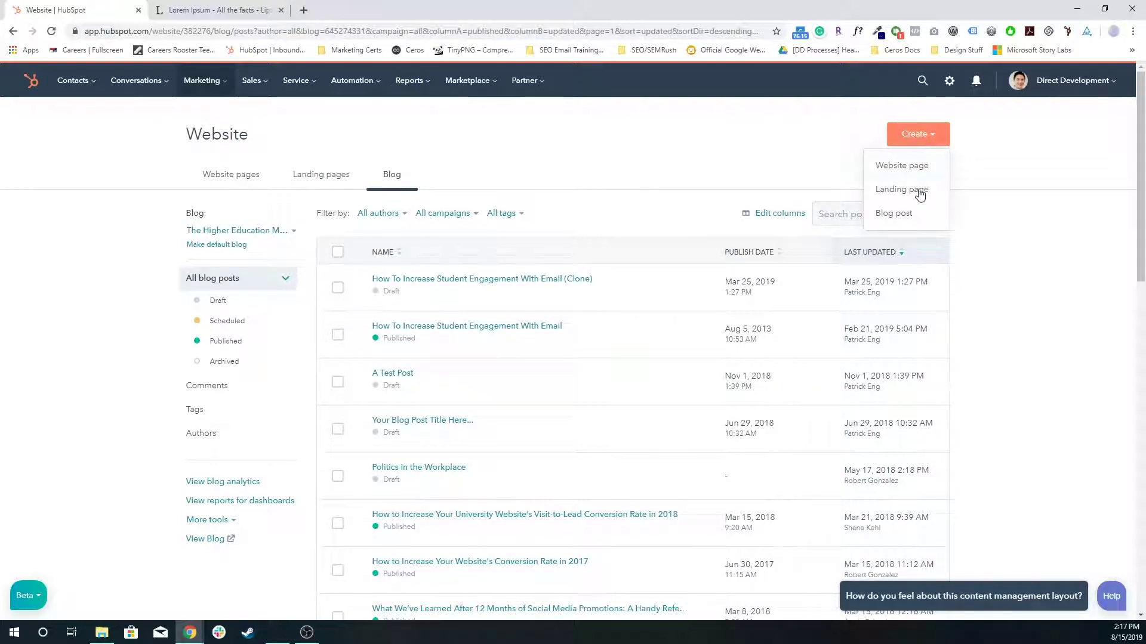
# Start a new blog post and title it 'MY Blog Post Title Demo'
pyautogui.click(898, 213)
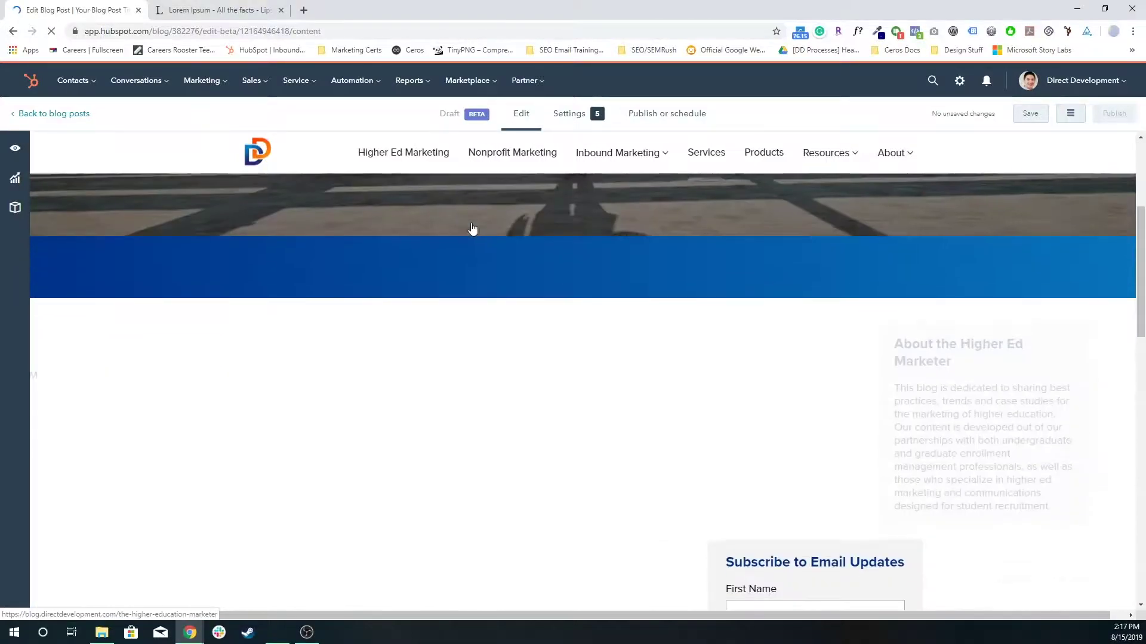
pyautogui.click(300, 339)
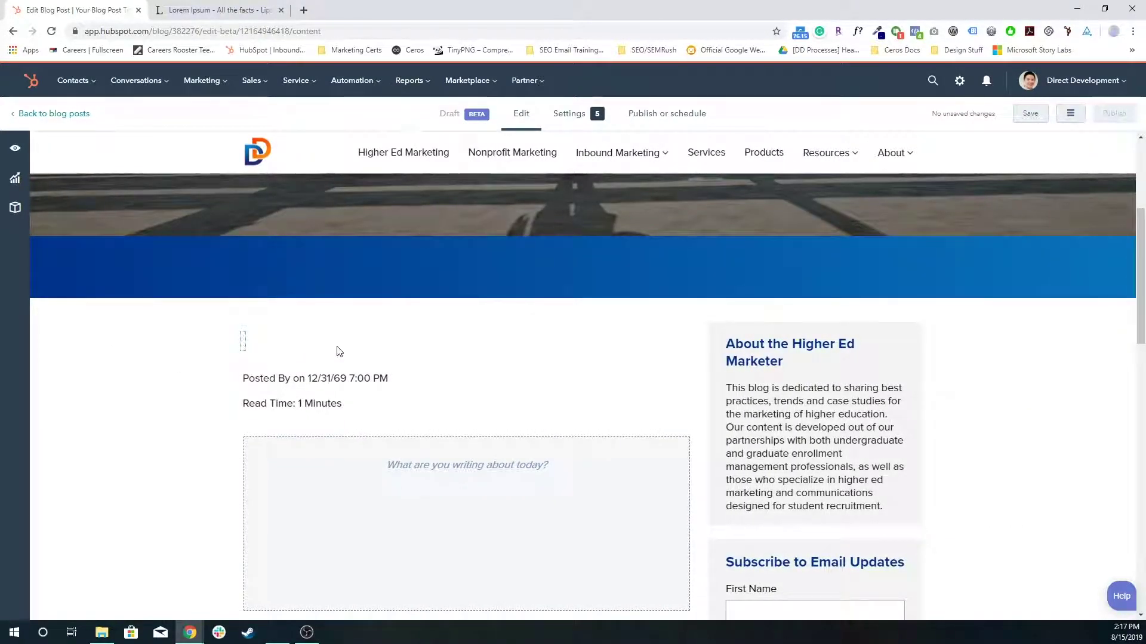
pyautogui.click(297, 341)
pyautogui.write('MY Blog')
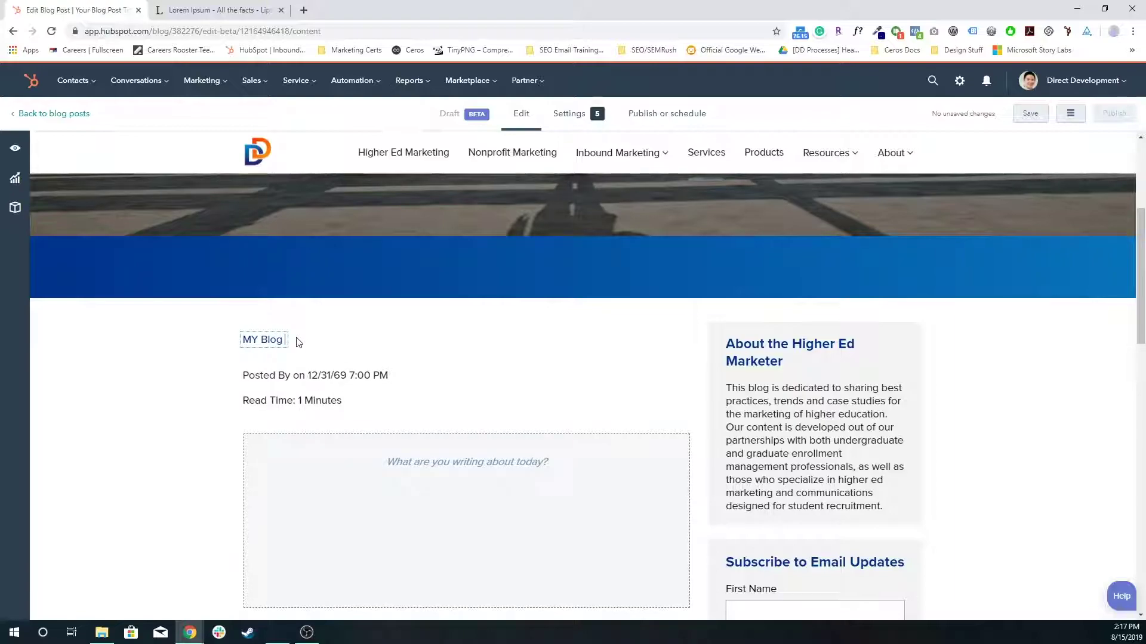
pyautogui.write(' Po')
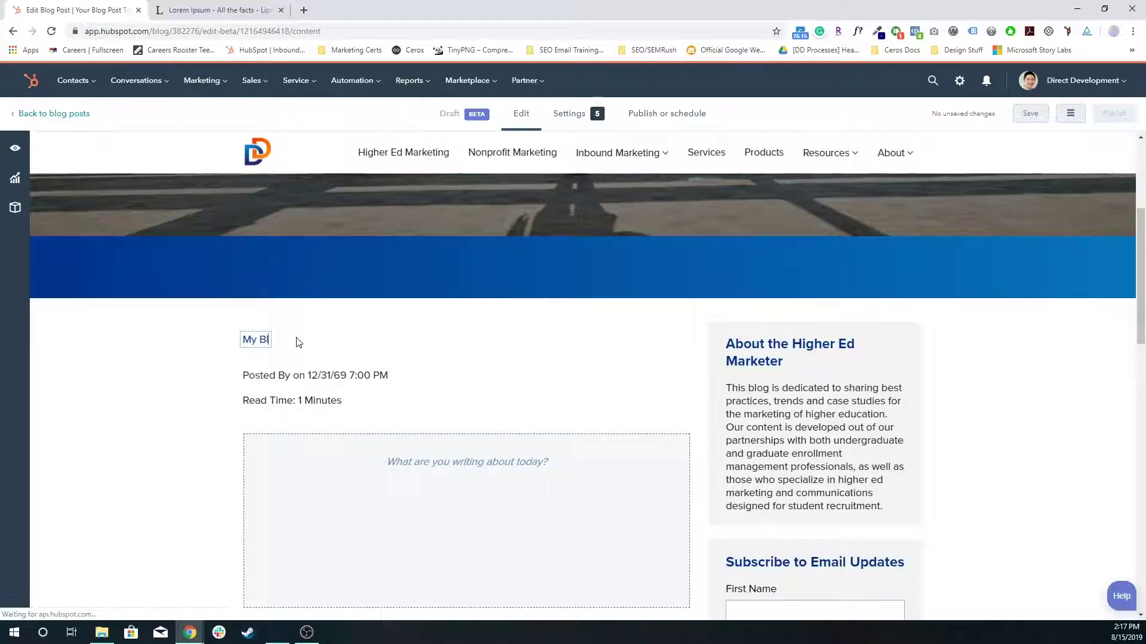
pyautogui.write('st Title Demo')
pyautogui.click(158, 384)
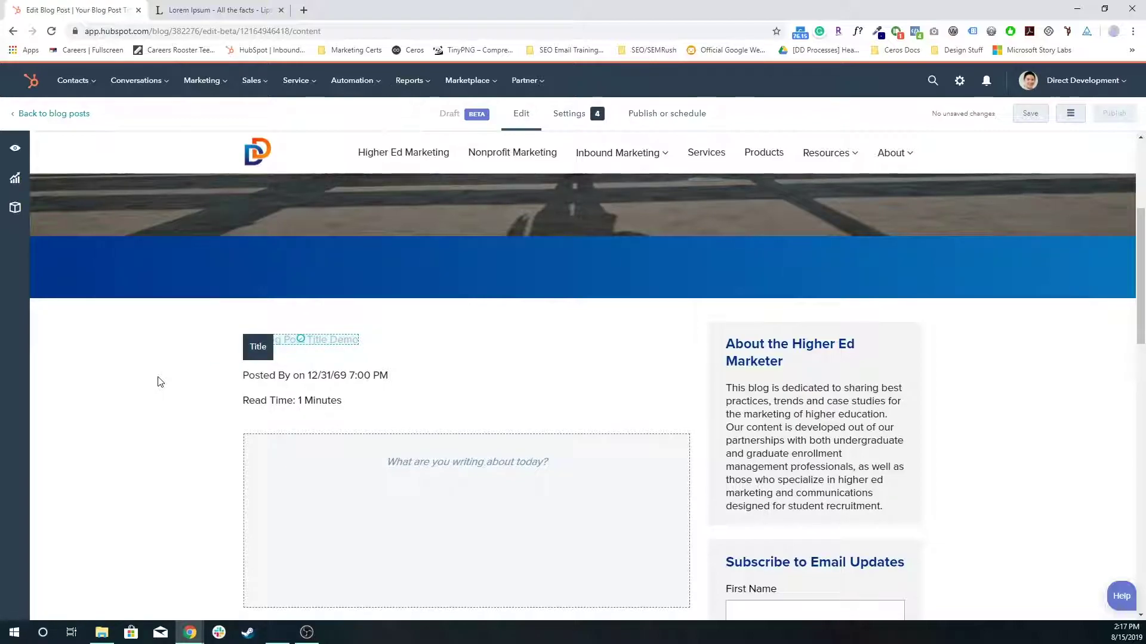
pyautogui.press('F5')
pyautogui.click(675, 99)
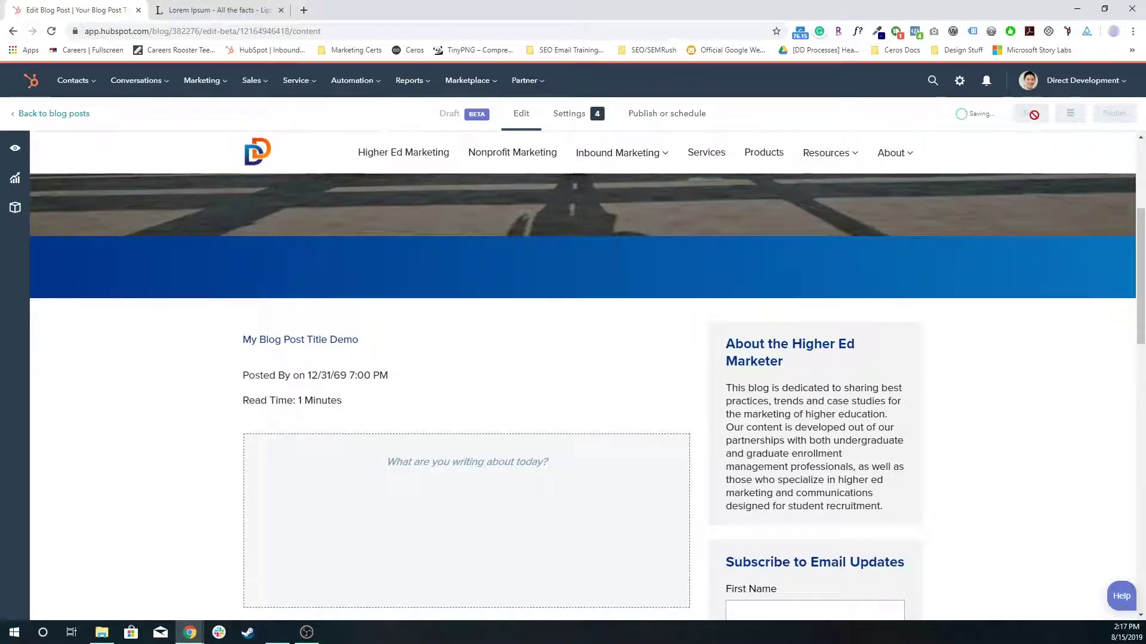
# Copy all the lorem ipsum paragraphs from the Lorem Ipsum tab
pyautogui.click(204, 8)
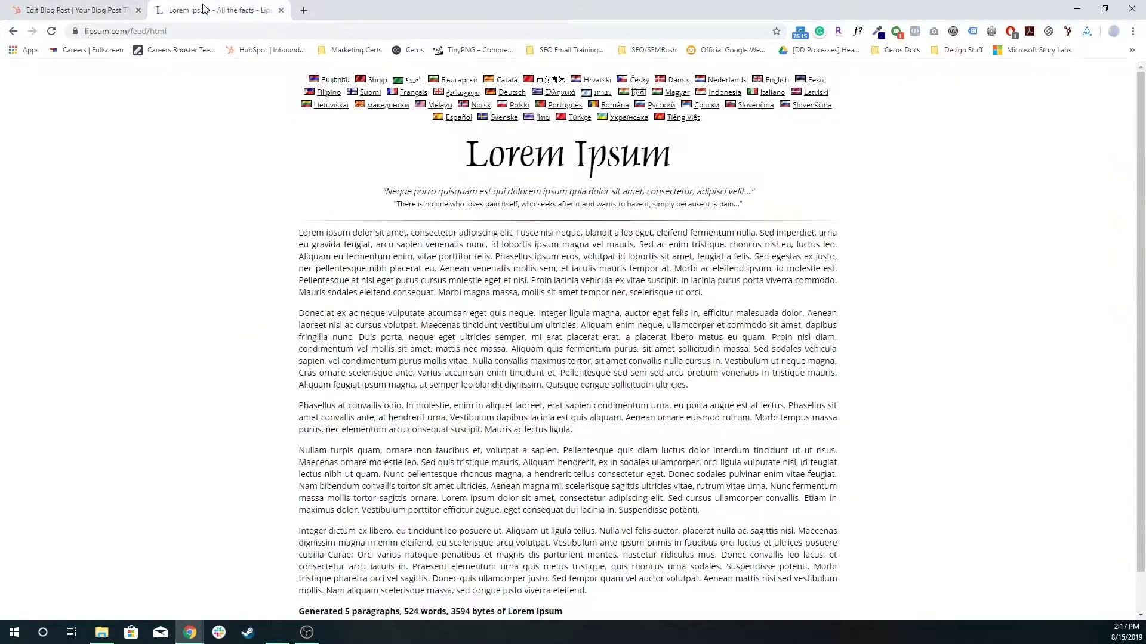
pyautogui.moveTo(302, 234); pyautogui.dragTo(621, 554)
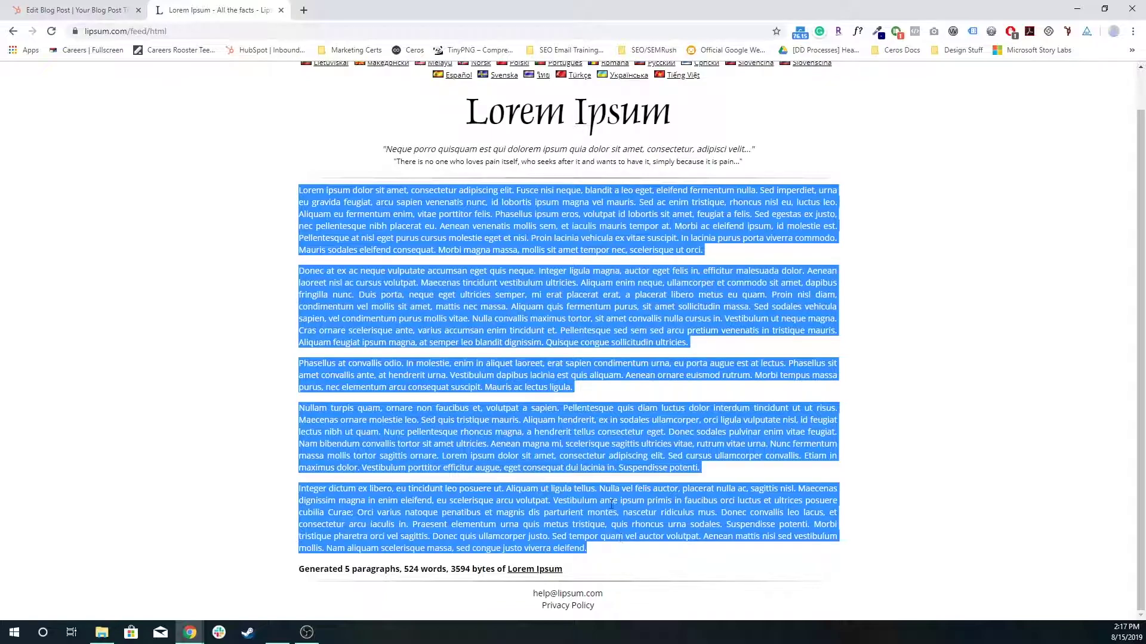
pyautogui.hotkey('ctrl', 'c')
# Paste the paragraphs into the Blog Content body and start a new line after the last one
pyautogui.hotkey('ctrl', 'shift', 'Tab')
pyautogui.click(340, 481)
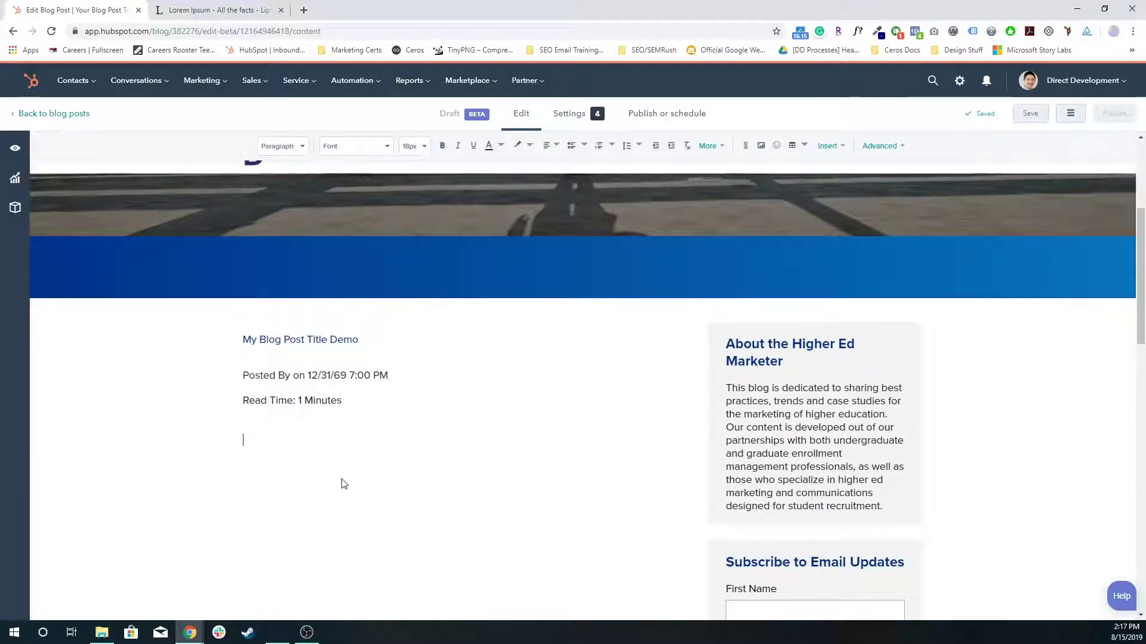
pyautogui.hotkey('ctrl', 'v')
pyautogui.scroll(-4, 215, 392)
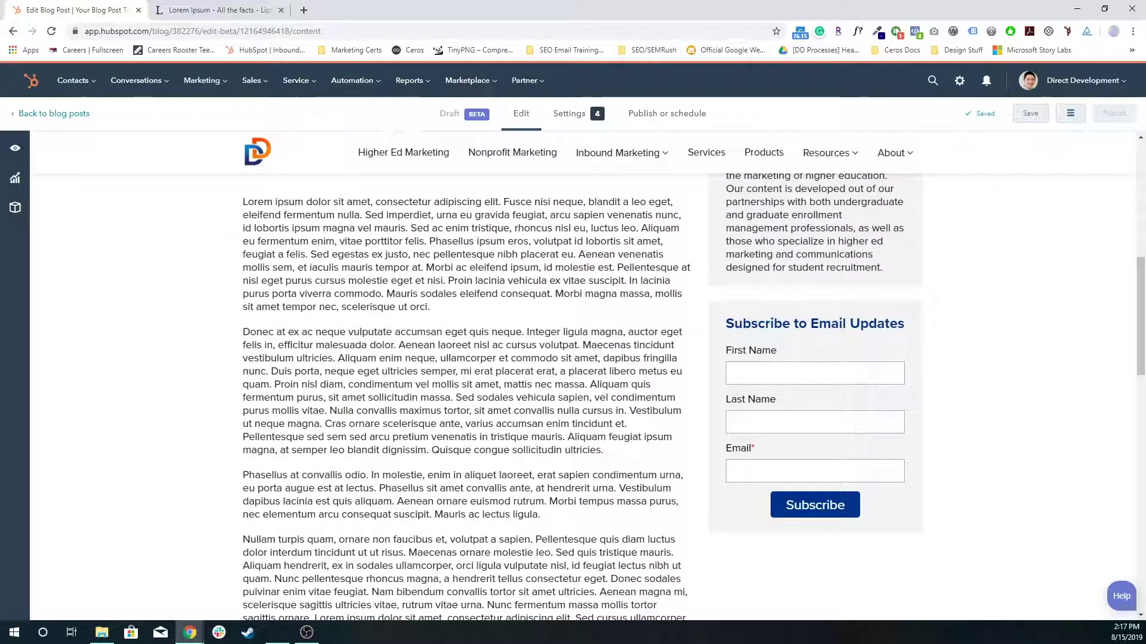
pyautogui.click(489, 299)
pyautogui.scroll(-6, 483, 295)
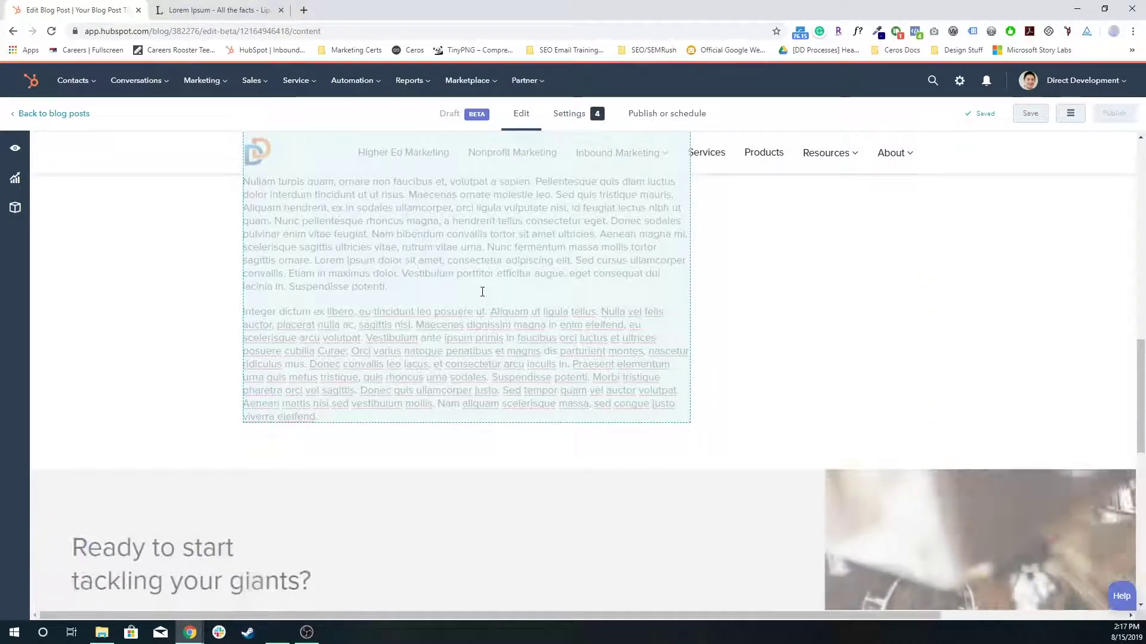
pyautogui.click(396, 415)
pyautogui.press('Return')
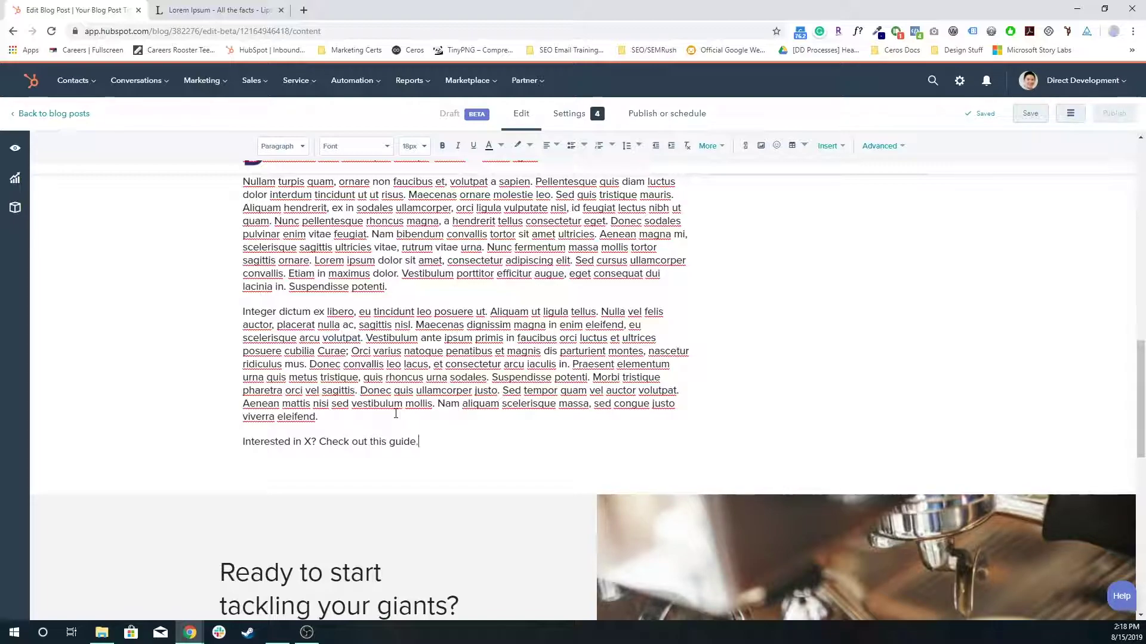
# Centre the 'Interested in X? Check out this guide.' line and add a line below it
pyautogui.click(560, 151)
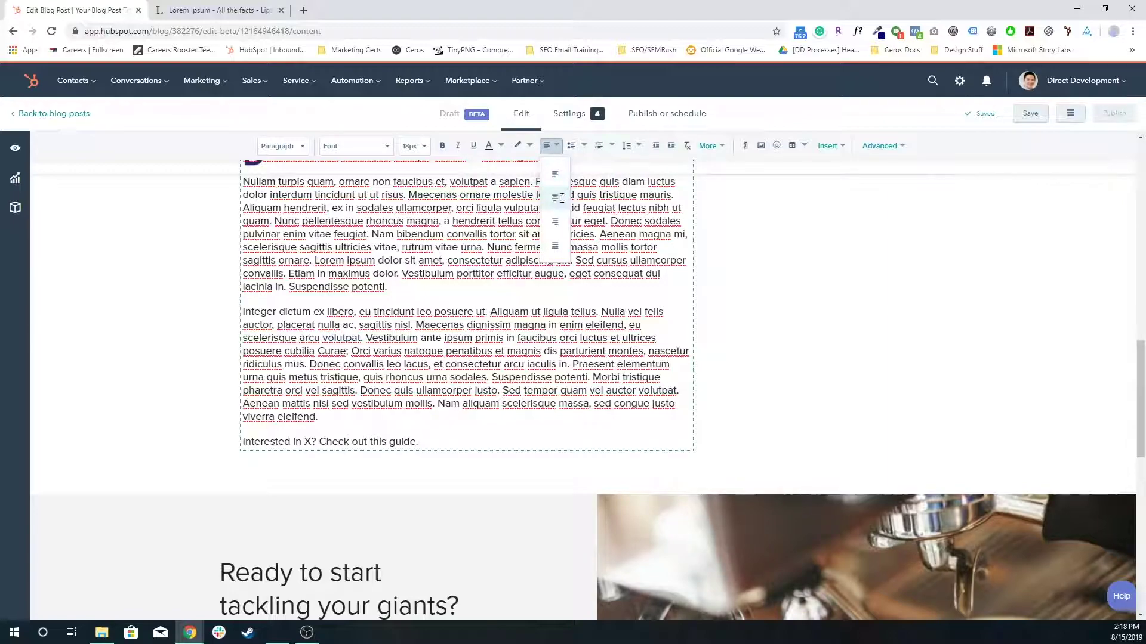
pyautogui.click(558, 200)
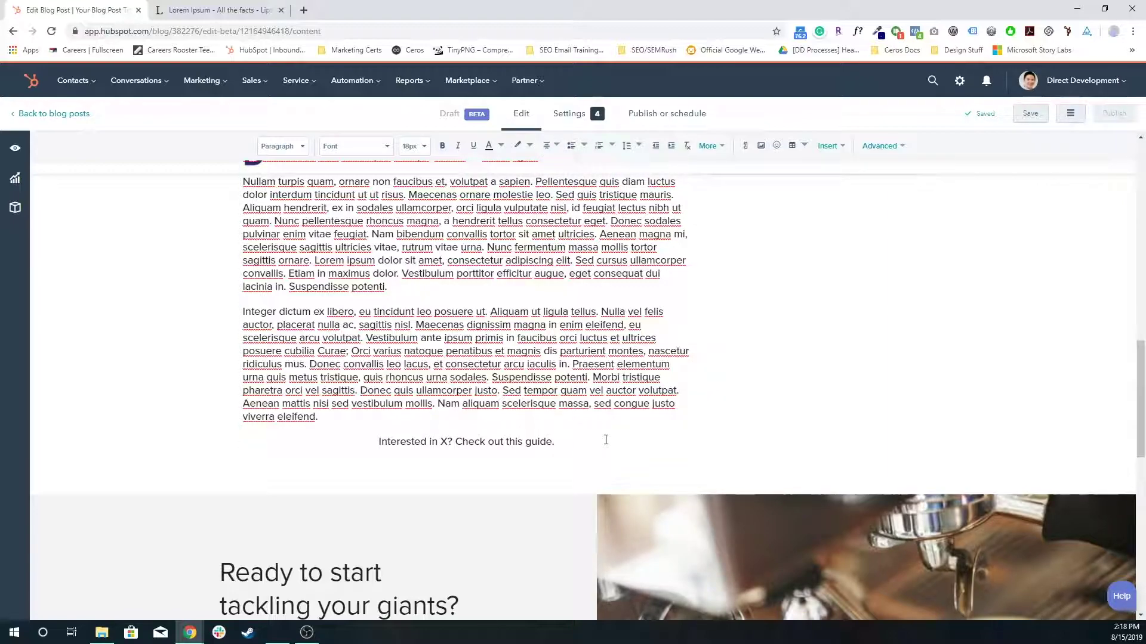
pyautogui.press('Return')
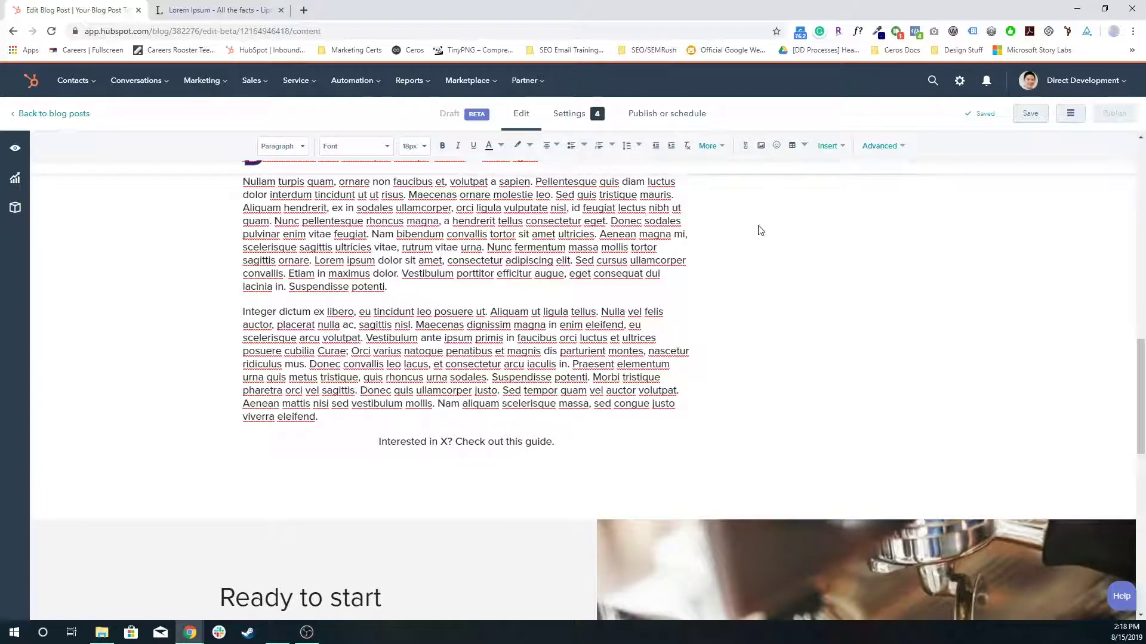
pyautogui.click(827, 146)
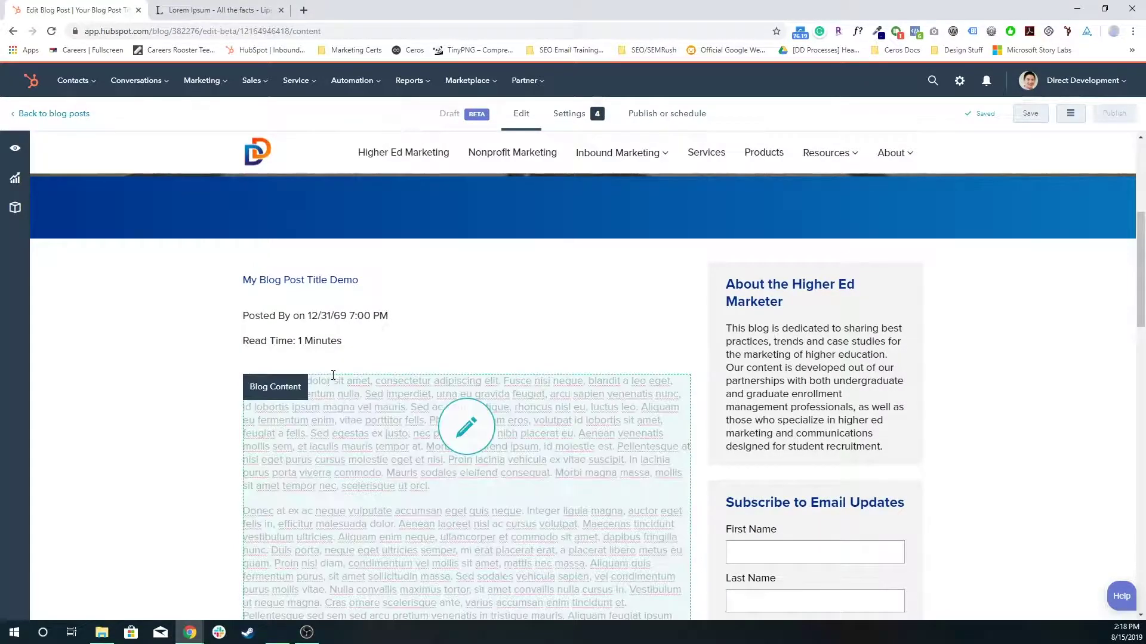
# Add an empty line above the first body paragraph
pyautogui.click(332, 375)
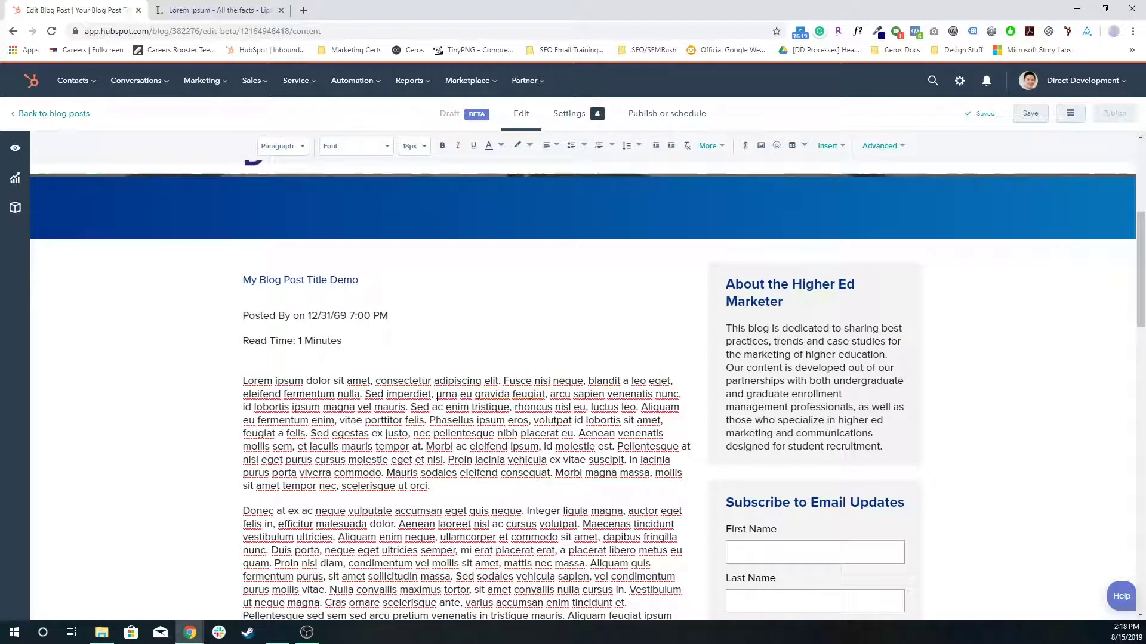
pyautogui.press('Return')
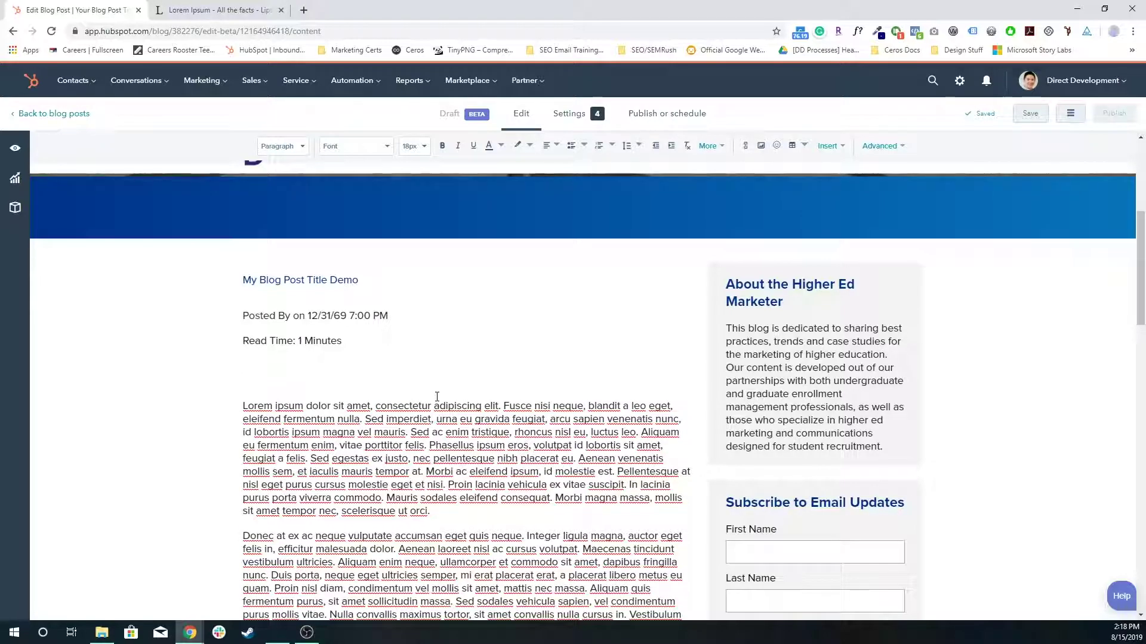
pyautogui.click(173, 273)
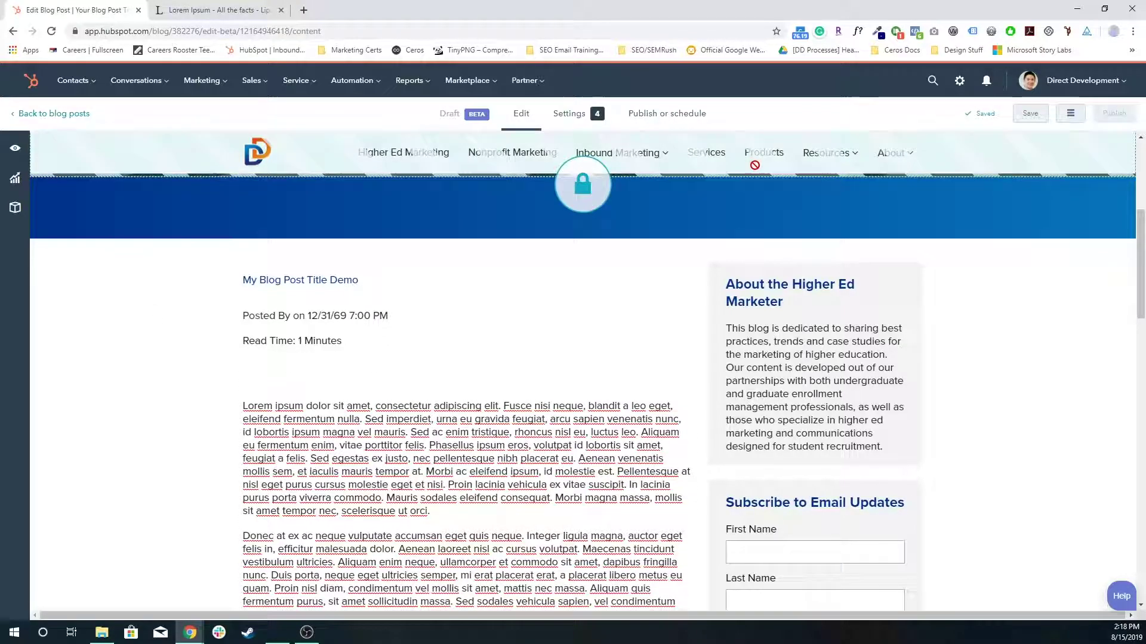
# In Settings, choose the Studio image as featured image, save, and go back to Edit
pyautogui.click(568, 113)
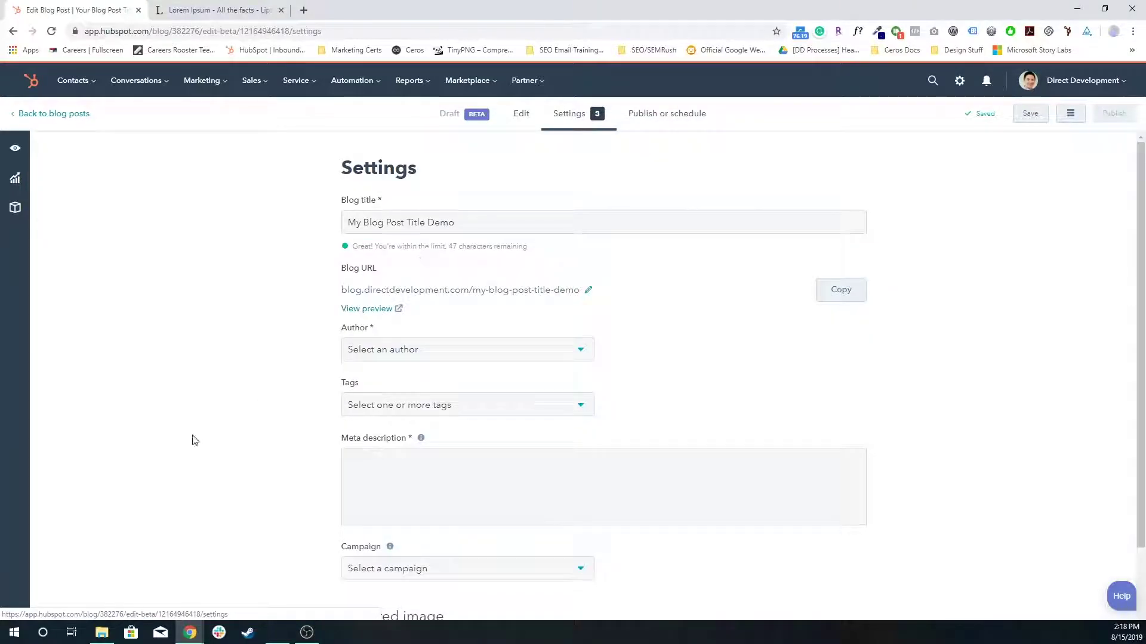
pyautogui.scroll(-2, 192, 440)
pyautogui.scroll(-3, 289, 524)
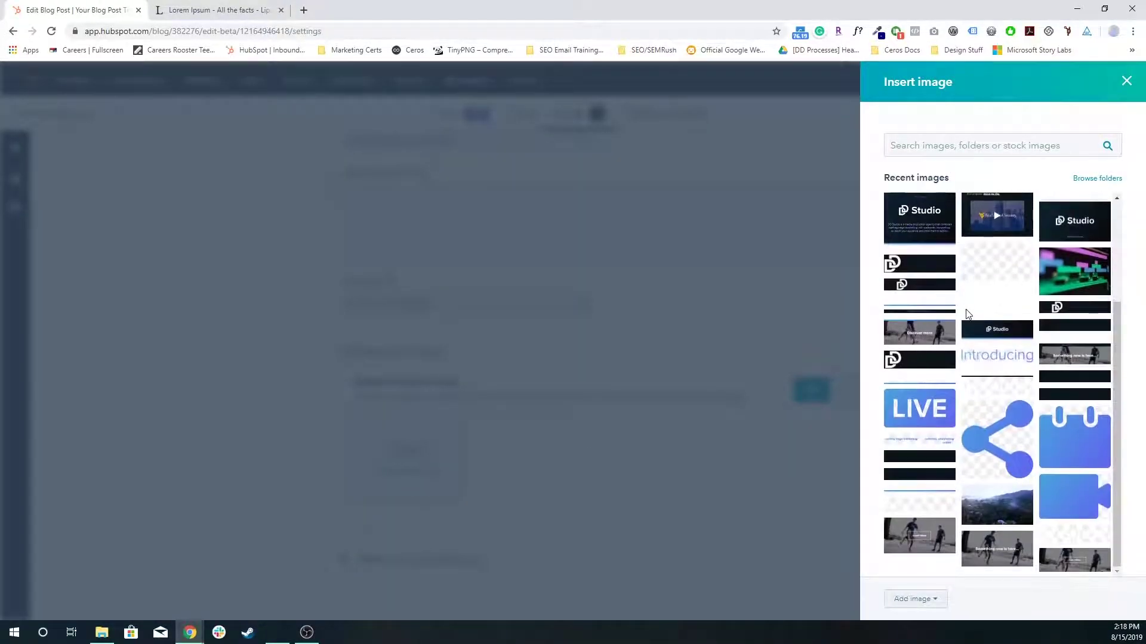
pyautogui.scroll(-1, 979, 304)
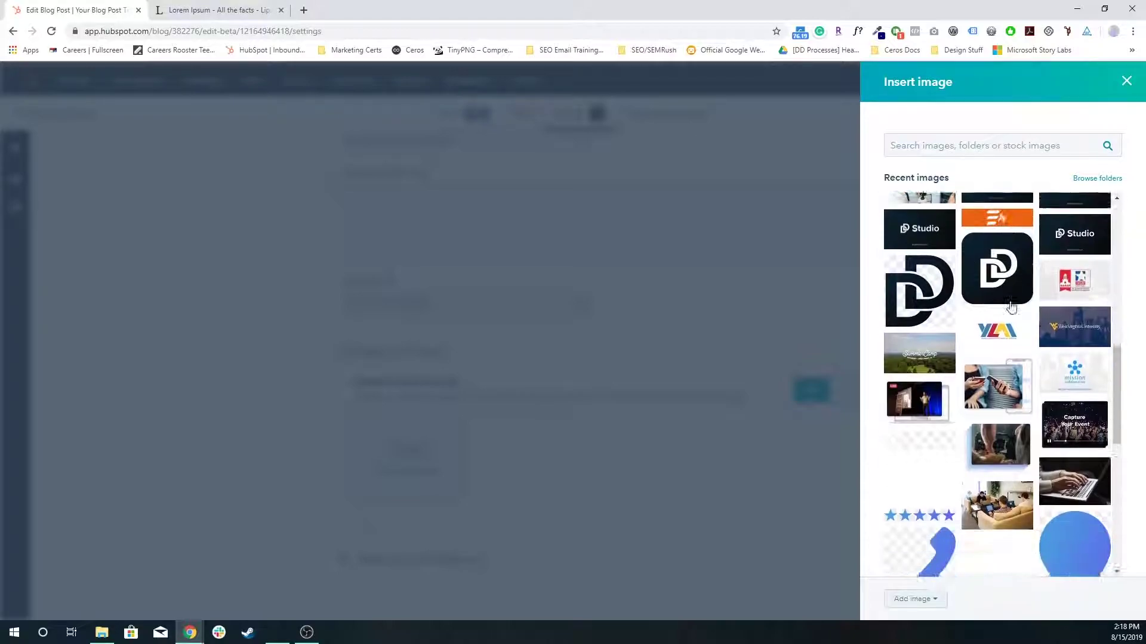
pyautogui.scroll(3, 1003, 301)
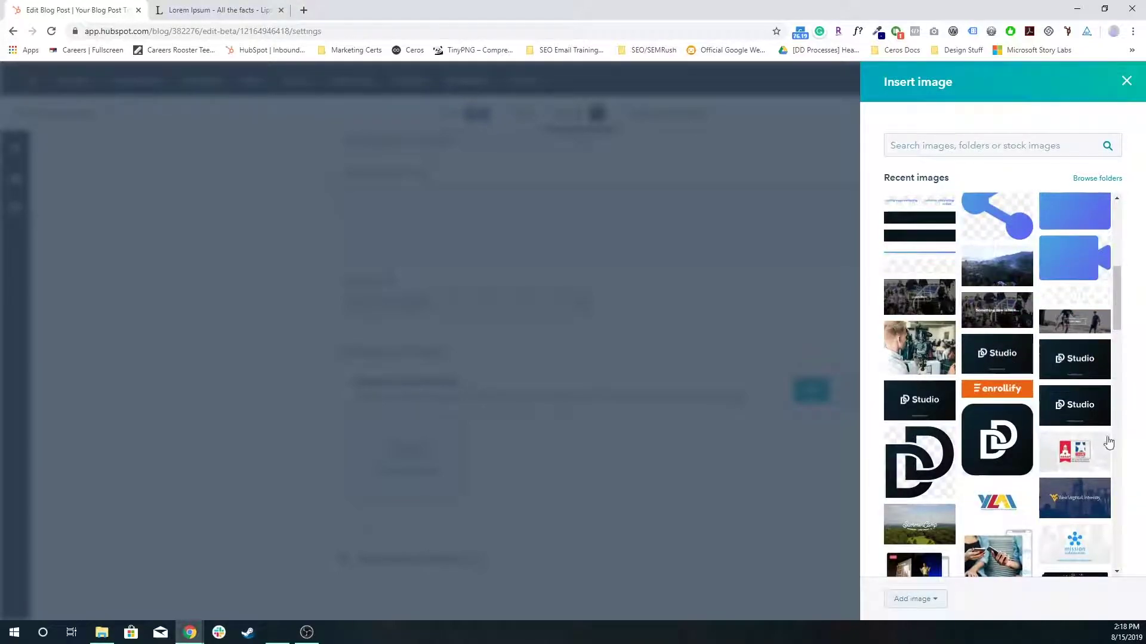
pyautogui.click(1080, 401)
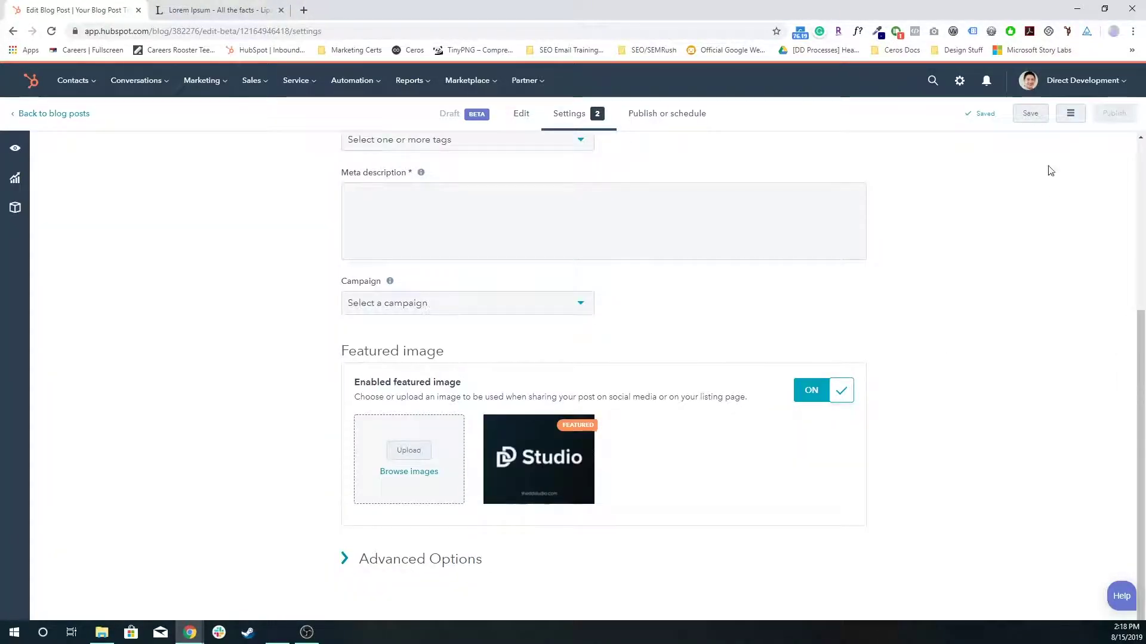
pyautogui.click(1032, 117)
pyautogui.click(522, 115)
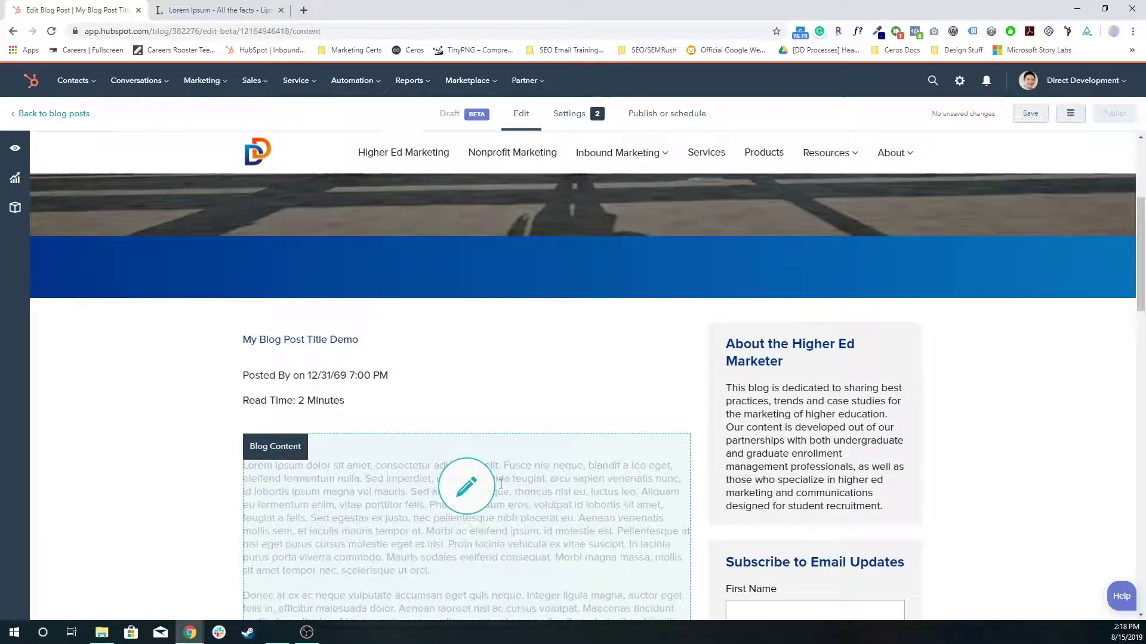
pyautogui.scroll(-5, 509, 445)
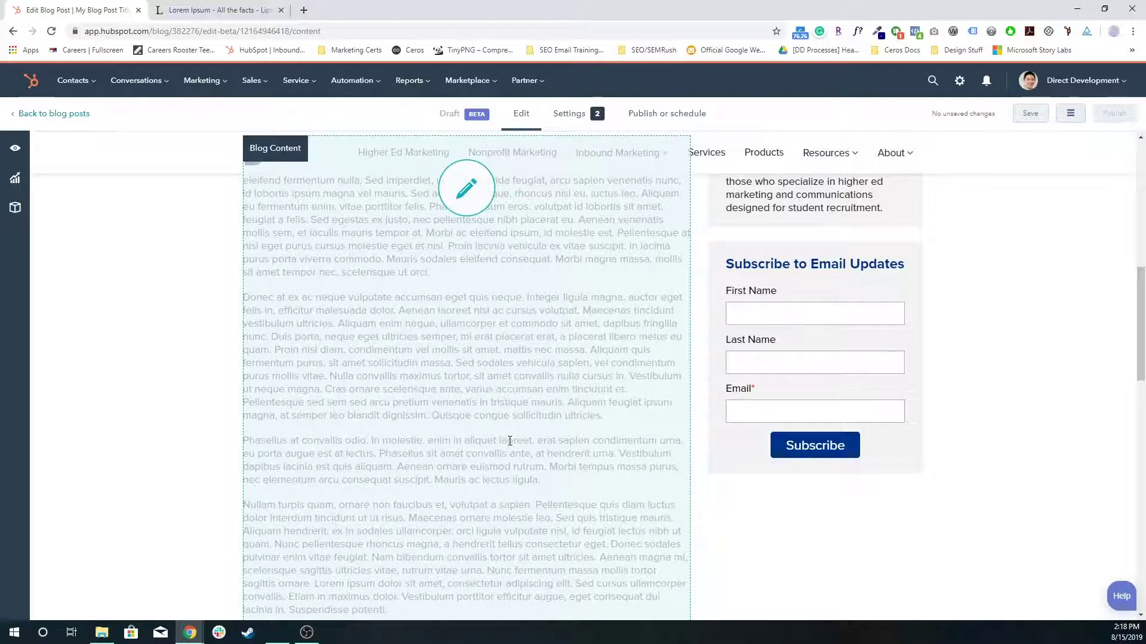
# Delete the 'More' separator at the top of Blog Content and the blank line below it
pyautogui.scroll(4, 509, 441)
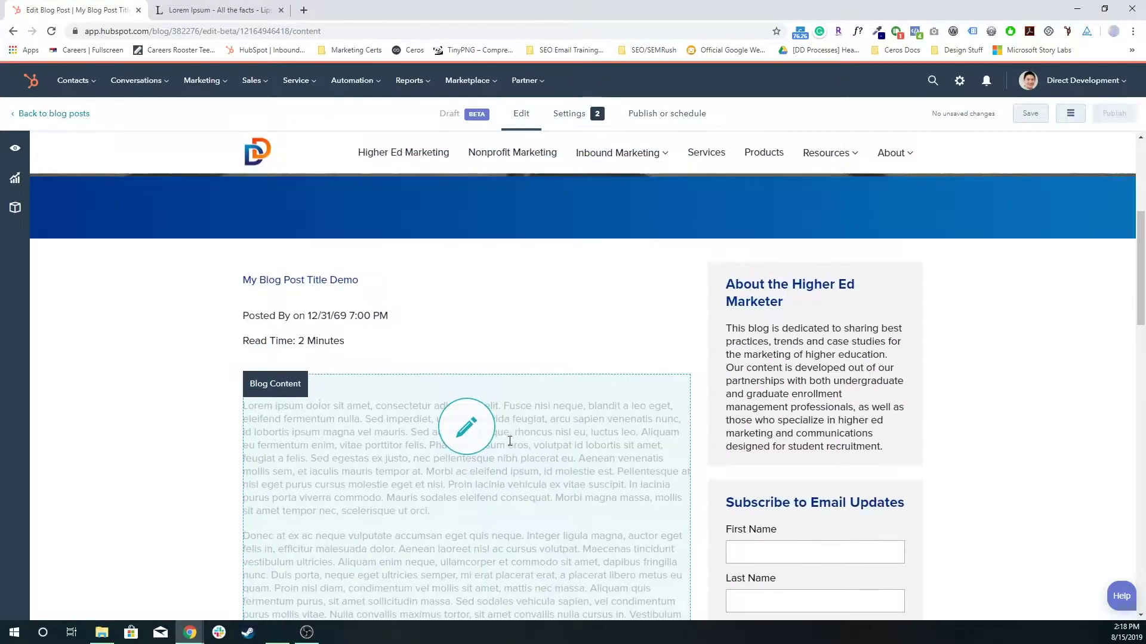
pyautogui.click(404, 389)
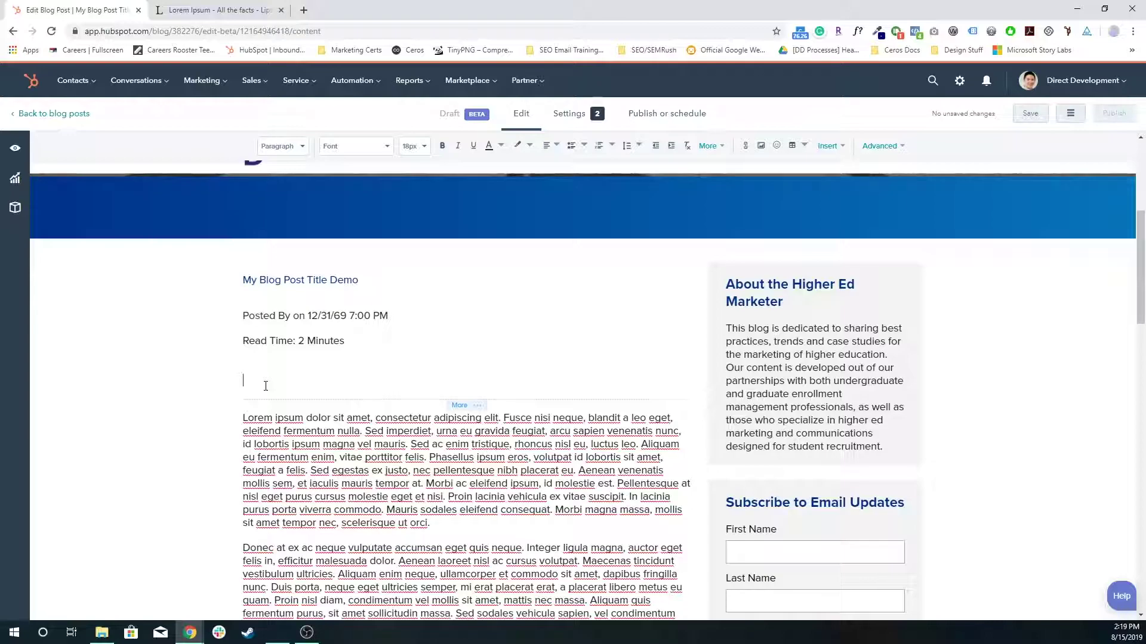
pyautogui.click(463, 405)
pyautogui.press('Delete')
pyautogui.press('BackSpace')
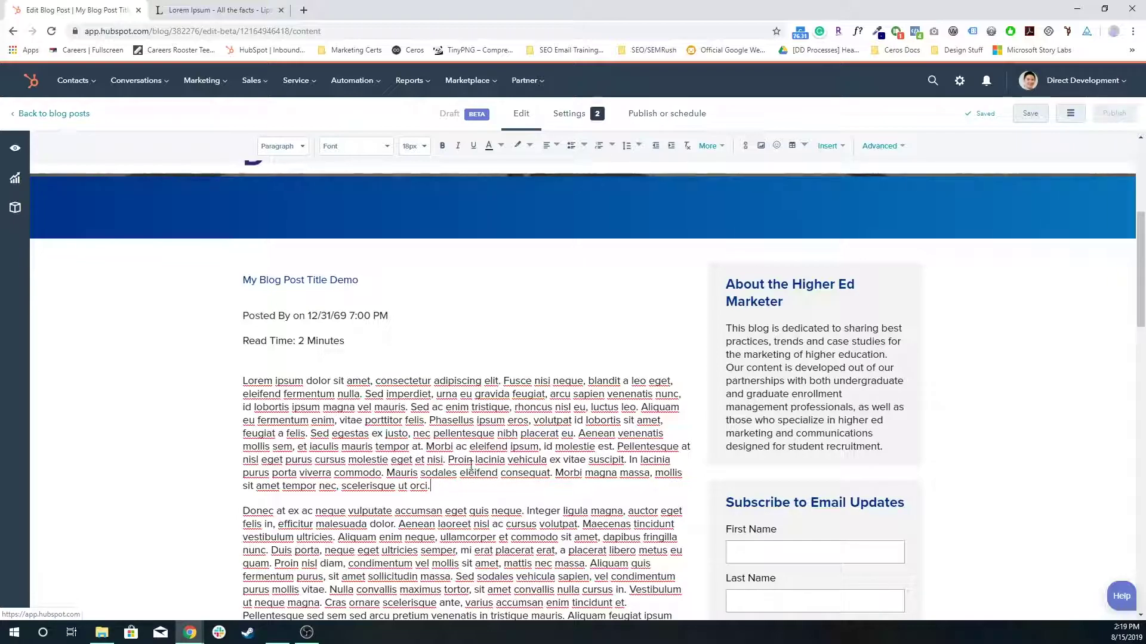
# Insert a read-more separator after the first Lorem ipsum paragraph
pyautogui.click(830, 146)
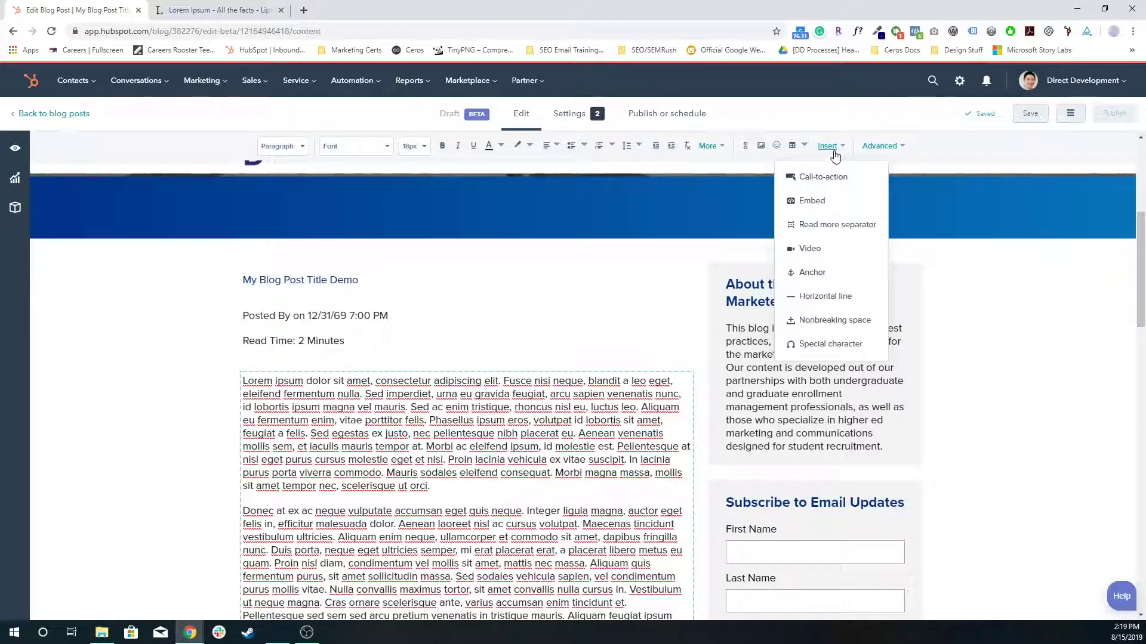
pyautogui.click(827, 227)
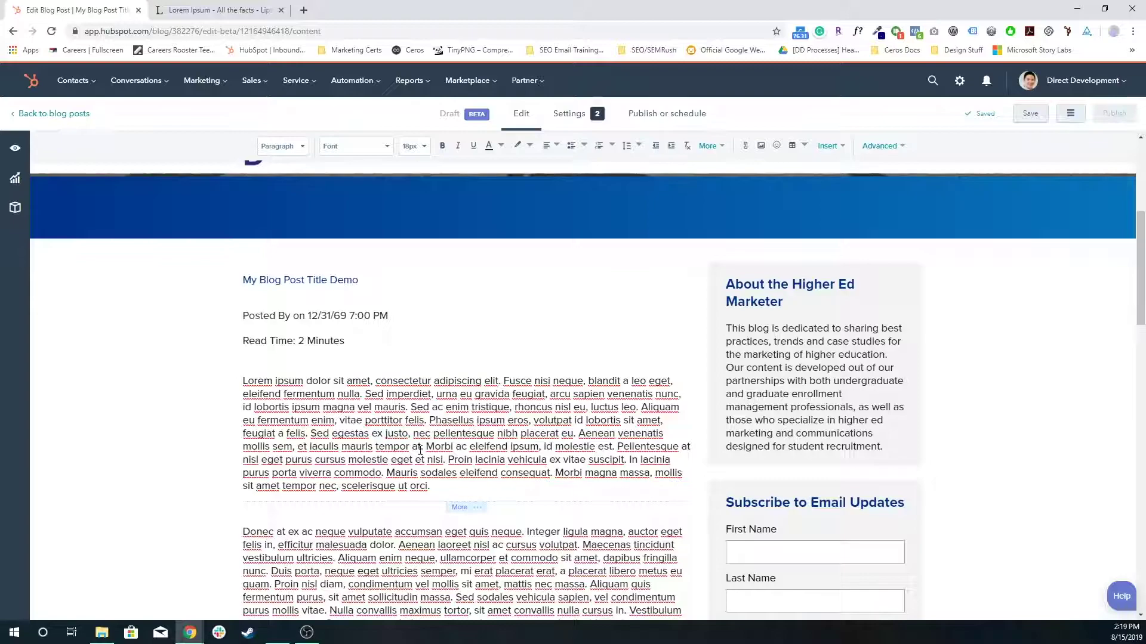
pyautogui.click(993, 379)
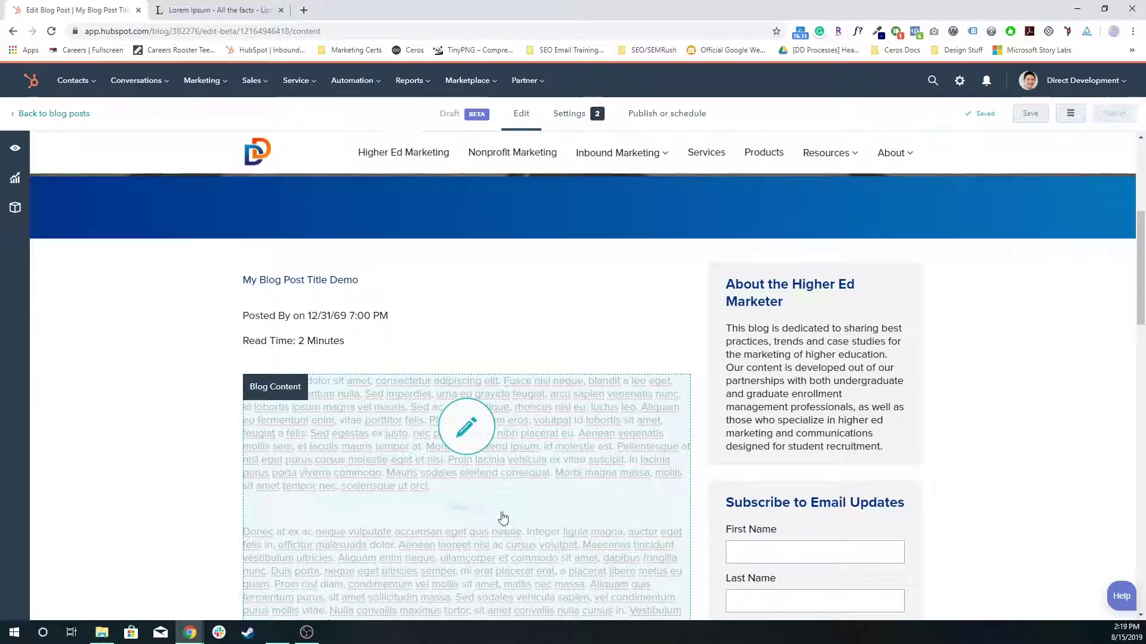
pyautogui.click(484, 524)
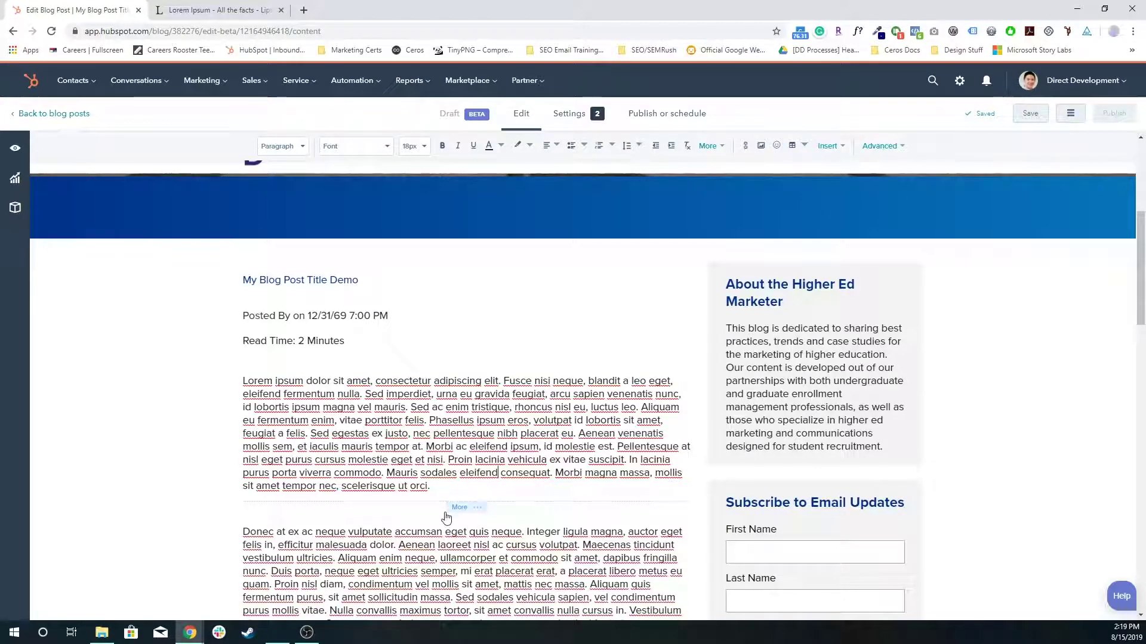
# Open the post preview in a new window, scroll it, and return to the Edit Blog Post tab
pyautogui.click(14, 150)
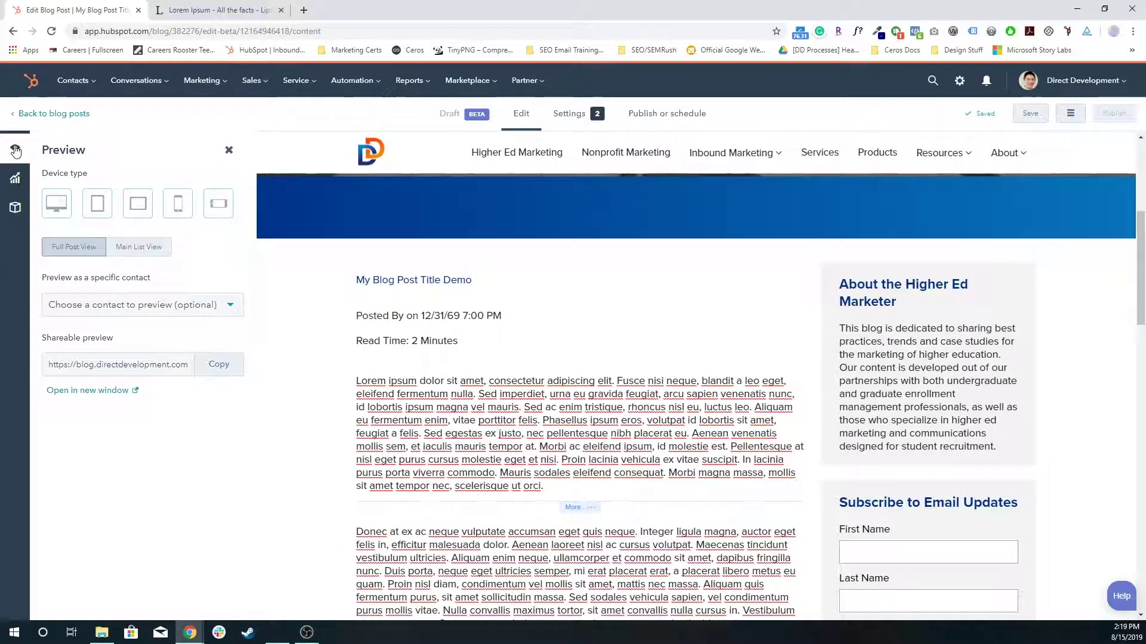
pyautogui.click(73, 391)
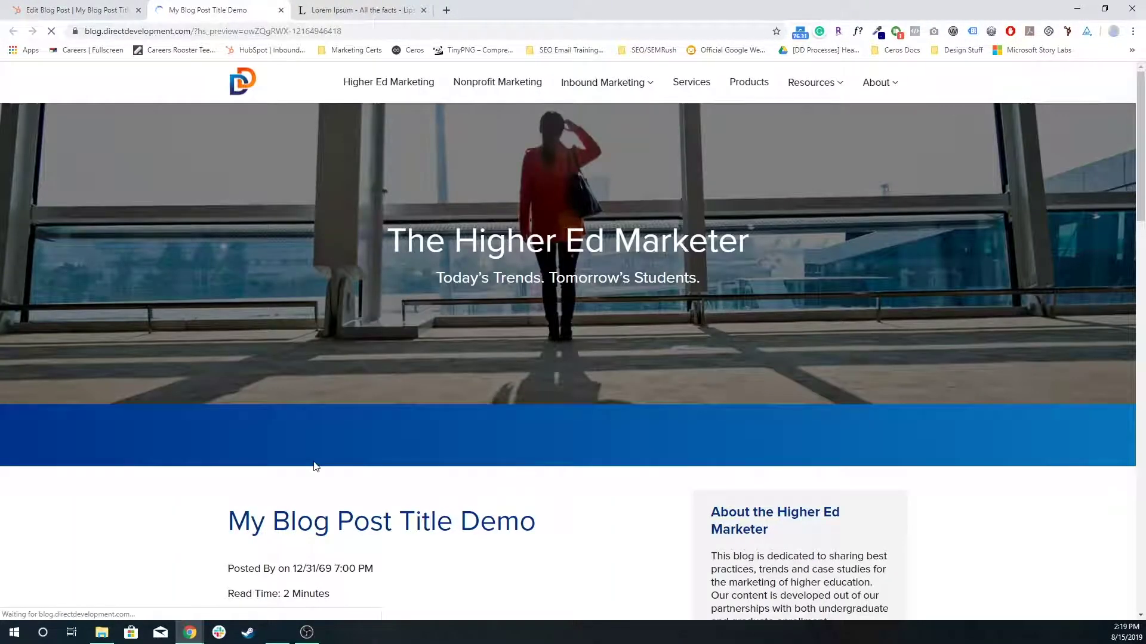
pyautogui.scroll(-7, 315, 465)
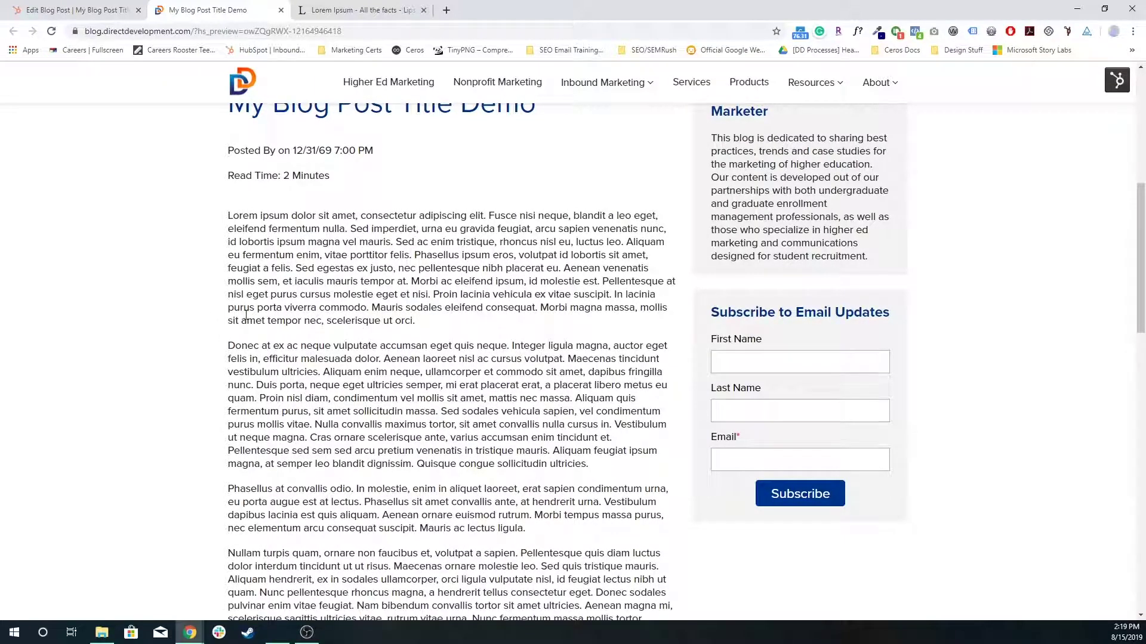
pyautogui.click(123, 12)
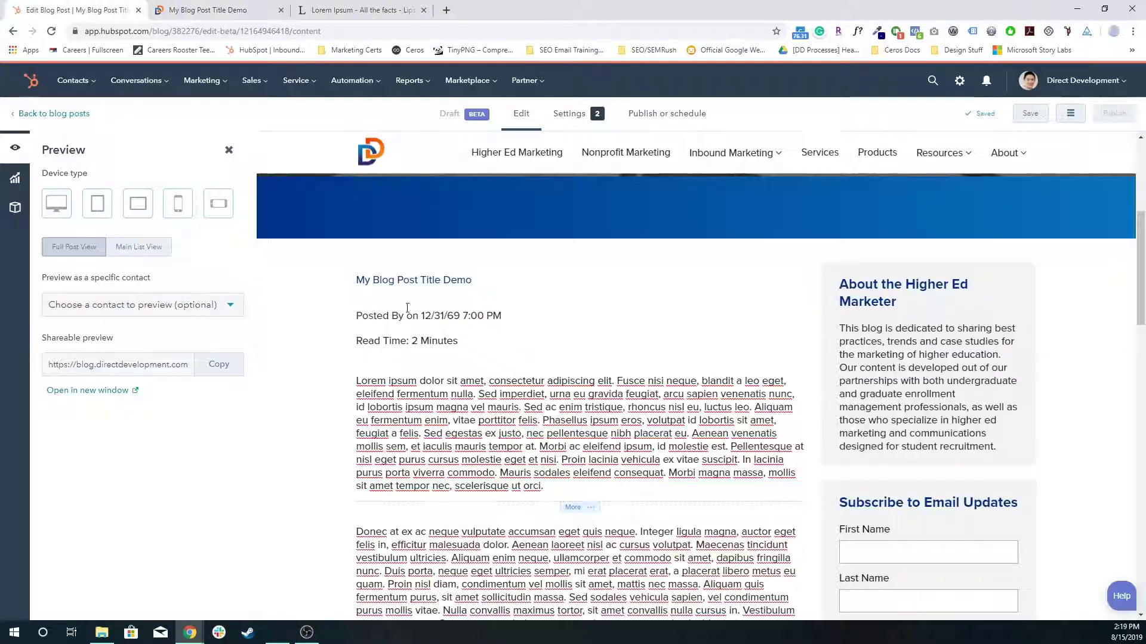
# Add a blank line above the first paragraph and insert the DD Studio image there
pyautogui.click(571, 472)
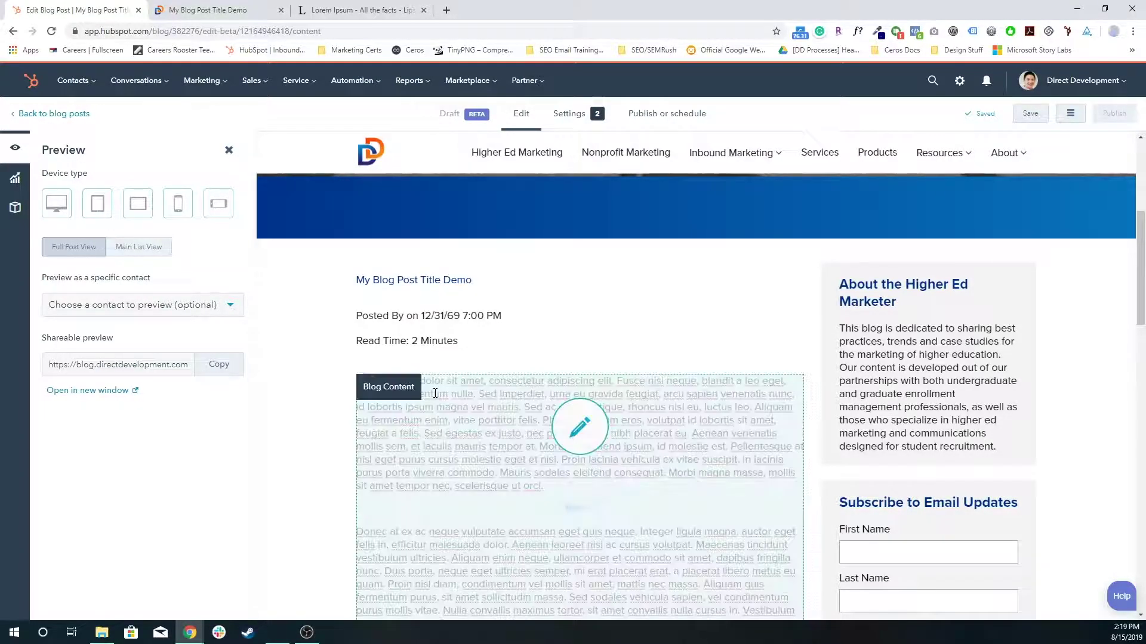
pyautogui.click(441, 381)
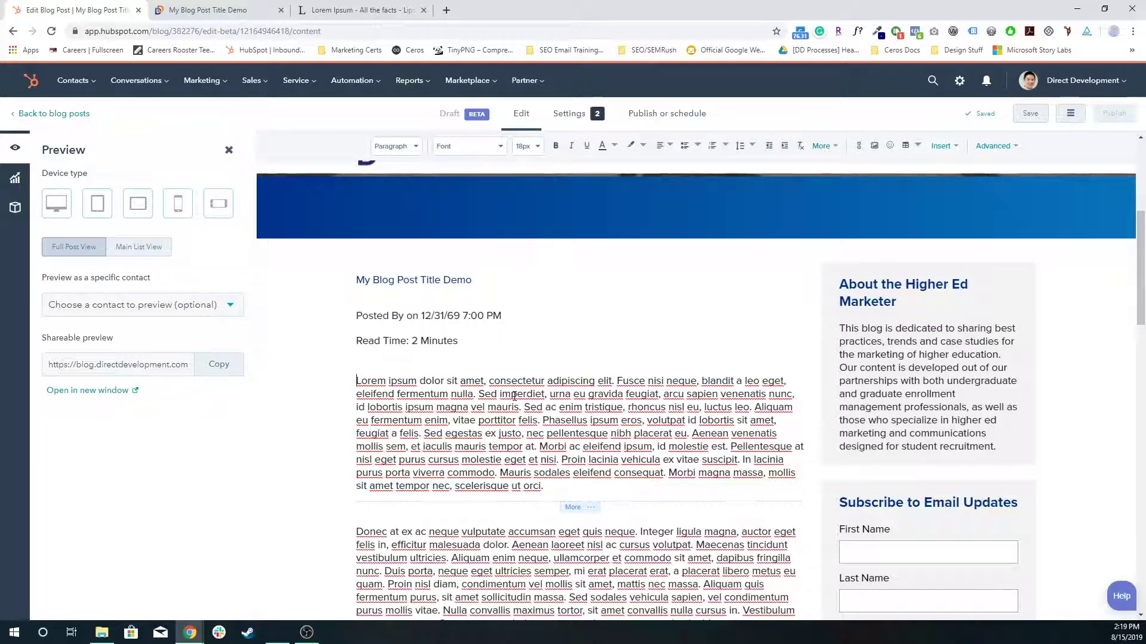
pyautogui.press('Return')
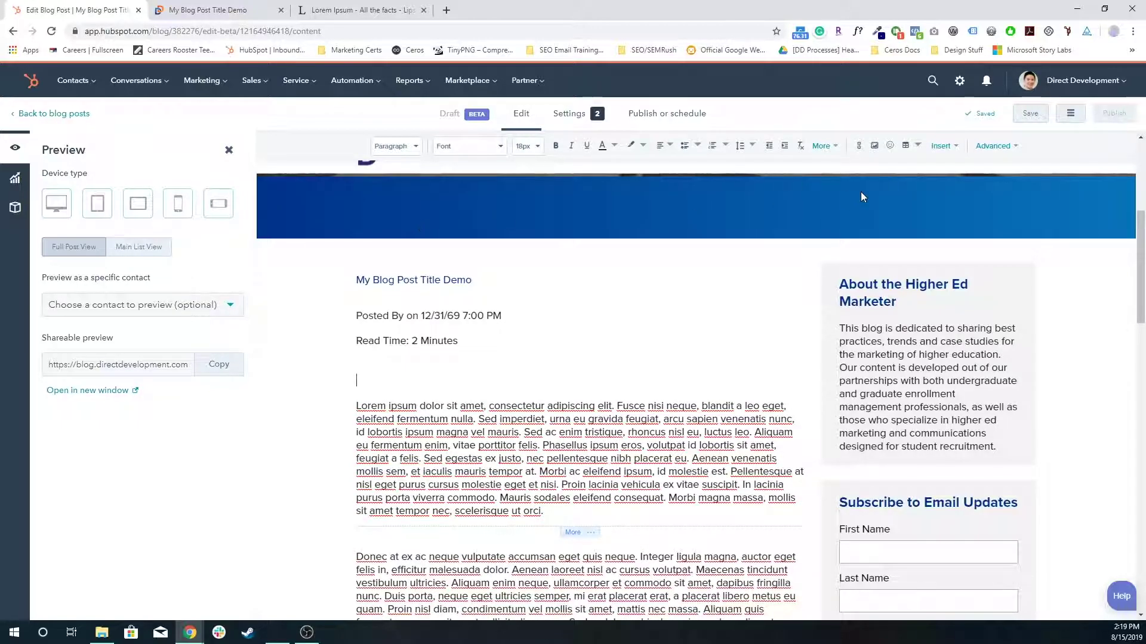
pyautogui.click(941, 145)
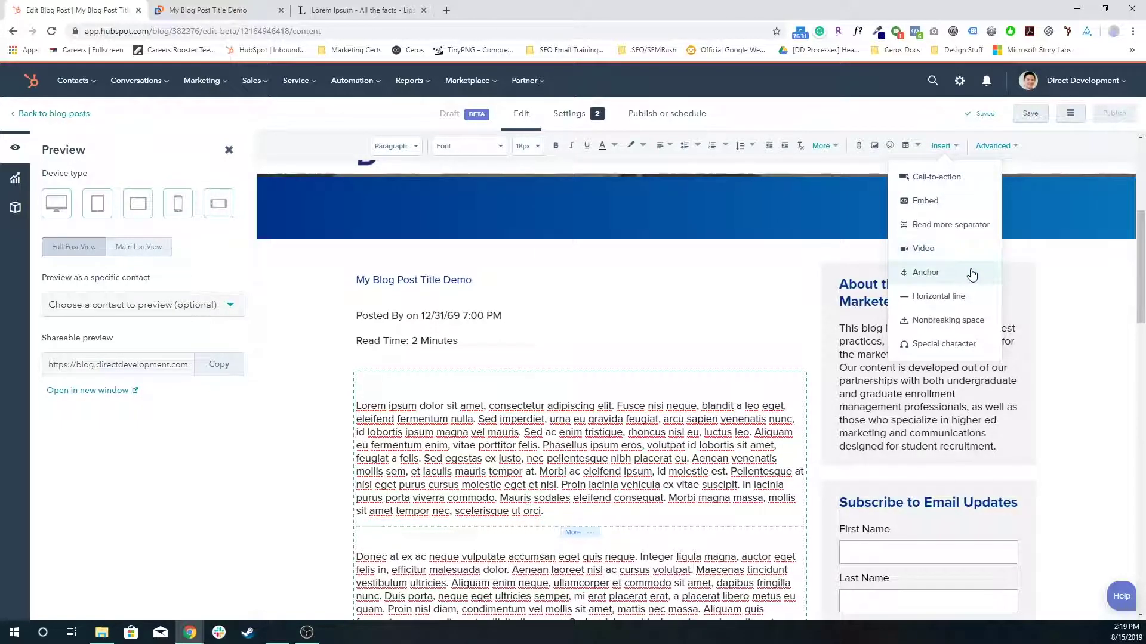
pyautogui.click(875, 150)
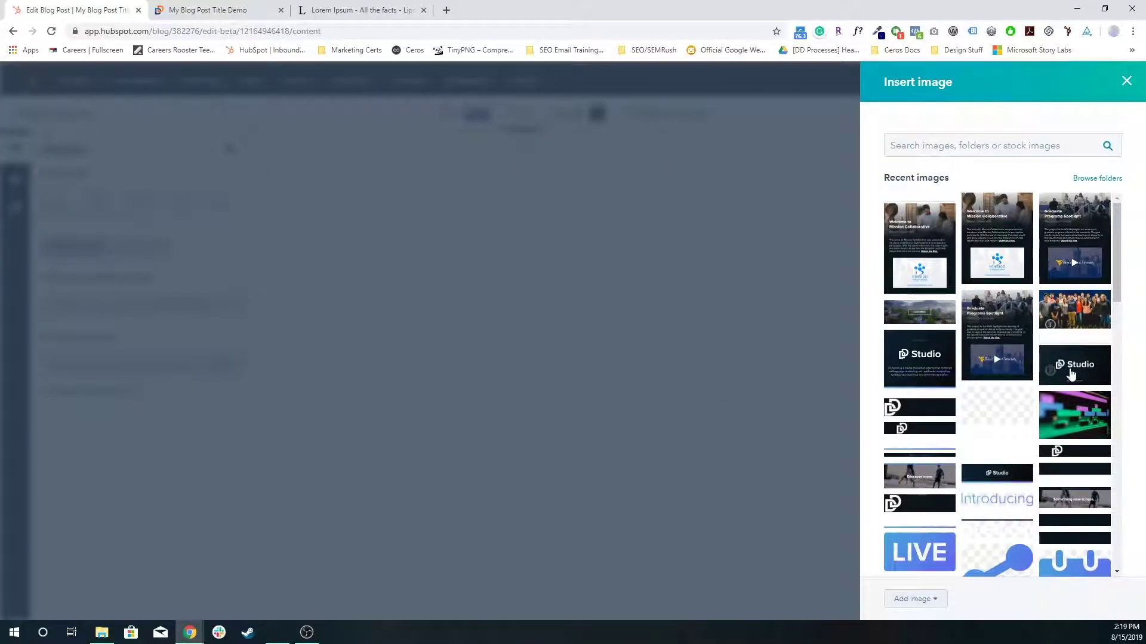
pyautogui.click(1071, 374)
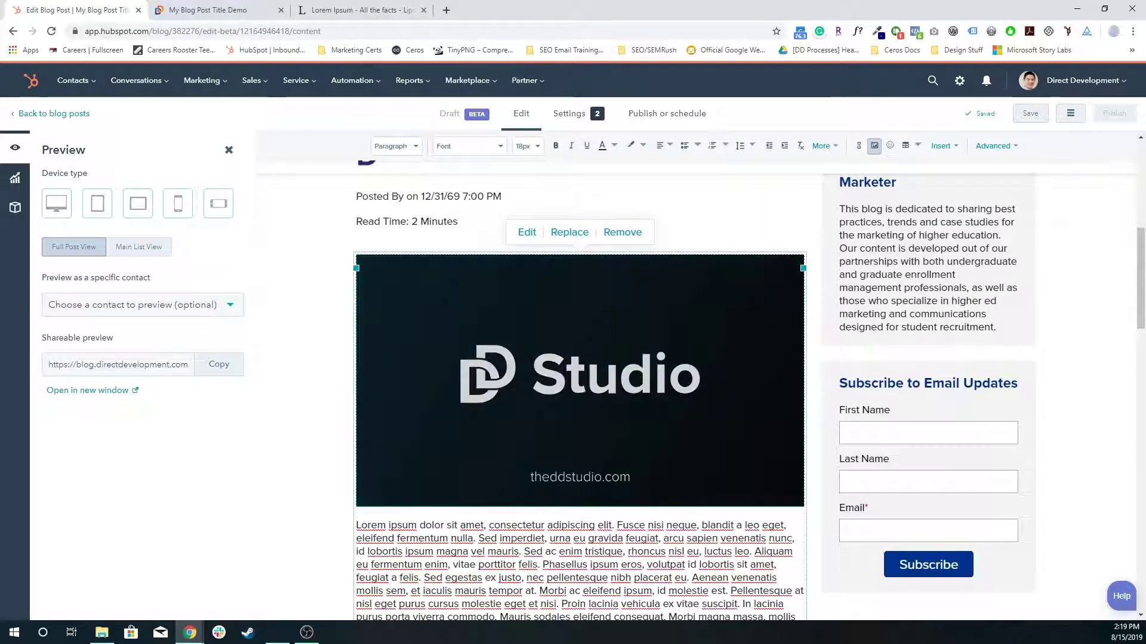
pyautogui.click(266, 7)
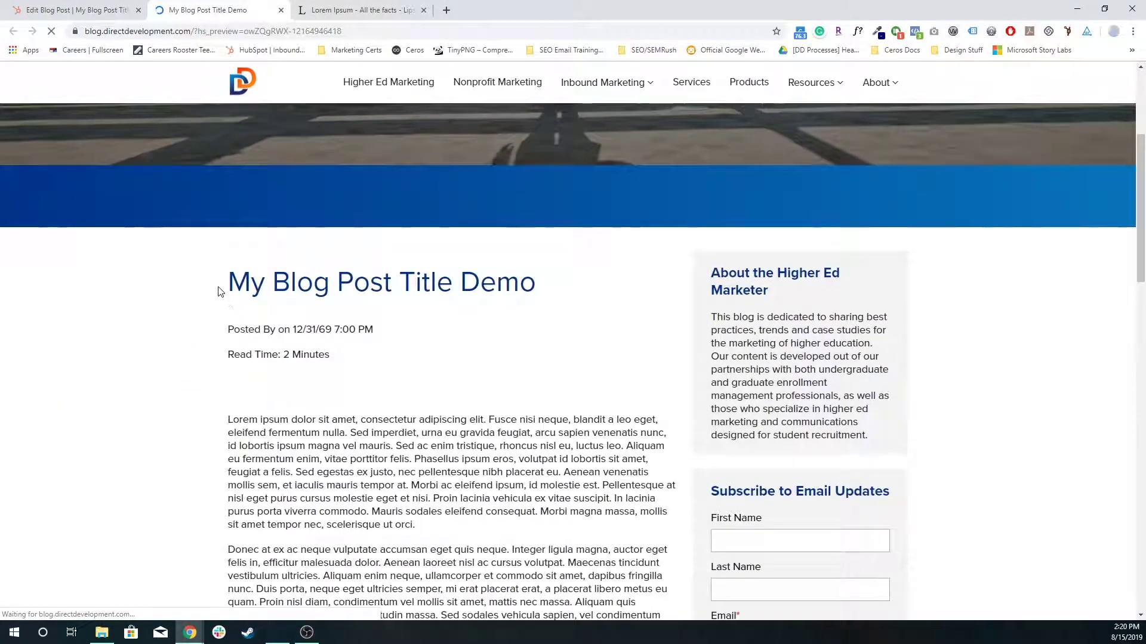
# Check the previewed post title and its '2 Minutes' read time
pyautogui.moveTo(220, 291); pyautogui.dragTo(540, 291)
pyautogui.click(540, 291)
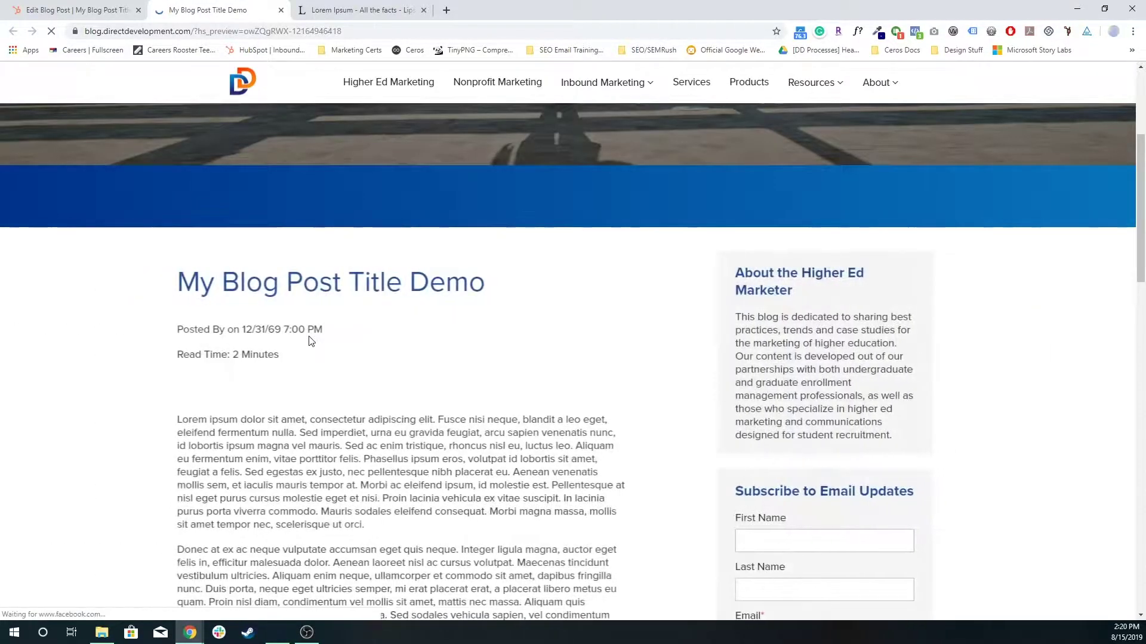
pyautogui.scroll(-3, 339, 395)
pyautogui.scroll(3, 354, 374)
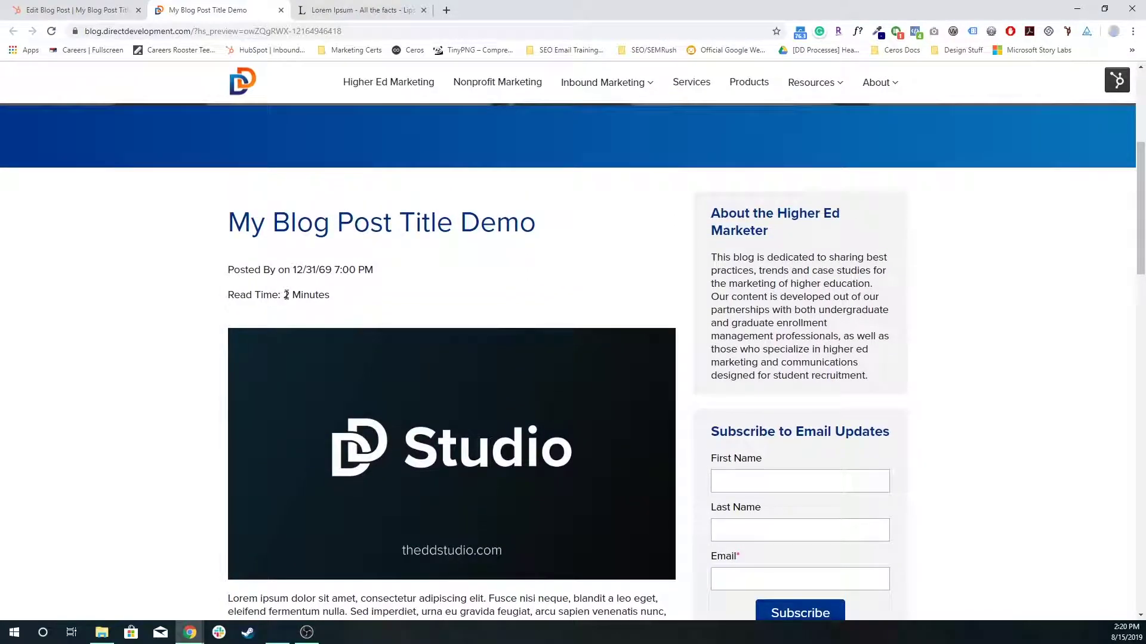
pyautogui.moveTo(285, 295); pyautogui.dragTo(331, 297)
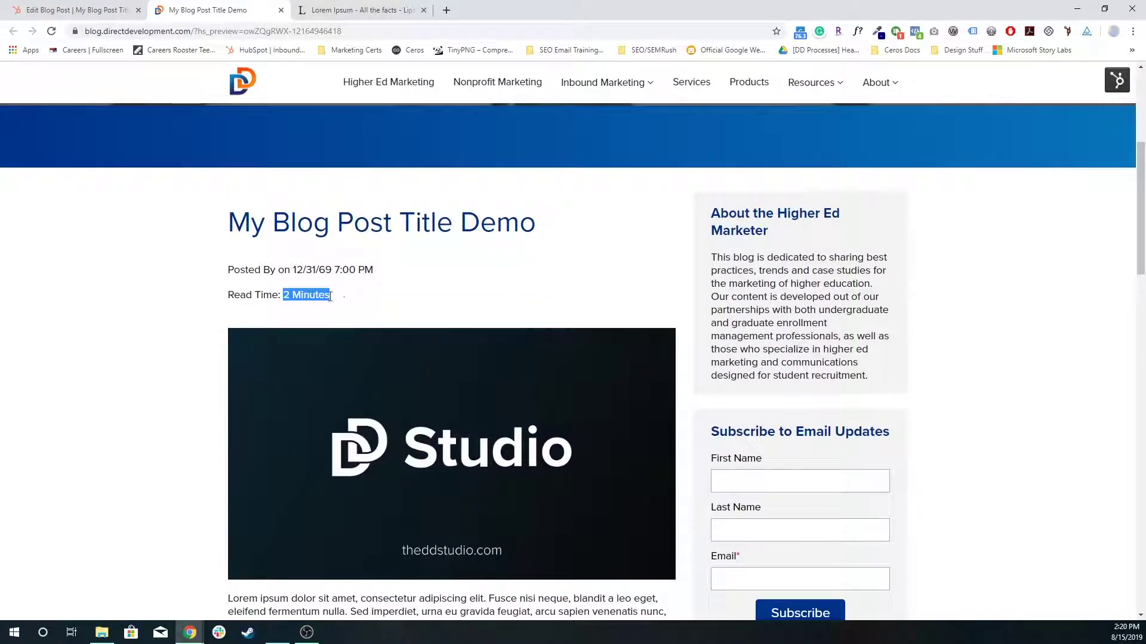
pyautogui.tripleClick(263, 293)
pyautogui.click(276, 292)
pyautogui.scroll(-4, 249, 350)
pyautogui.moveTo(229, 357); pyautogui.dragTo(423, 405)
pyautogui.scroll(-5, 423, 404)
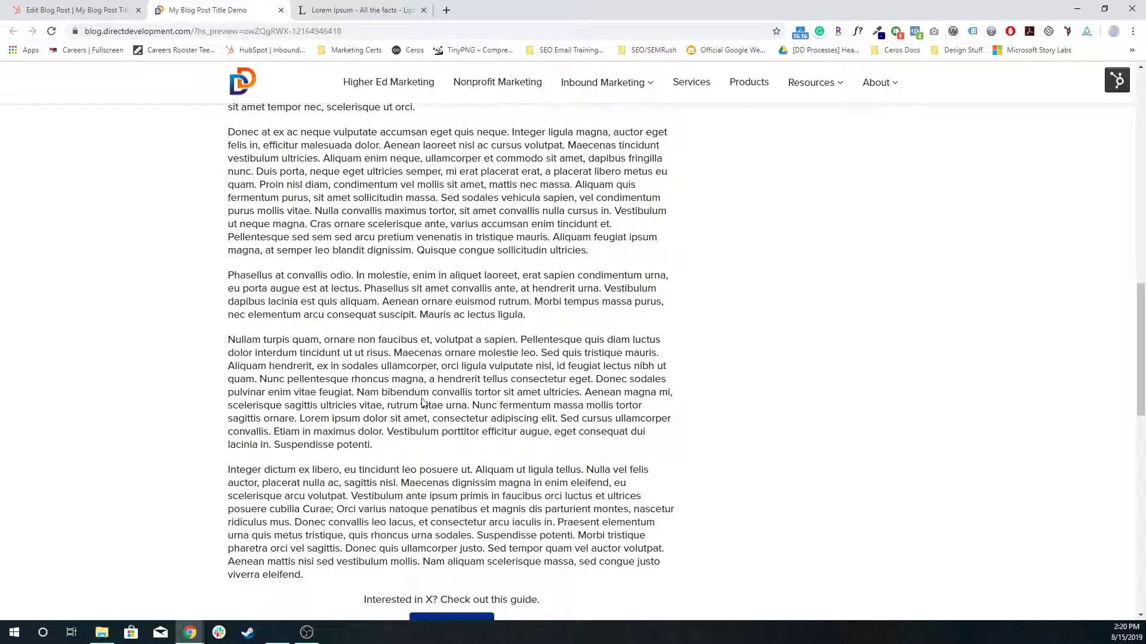
pyautogui.scroll(12, 423, 404)
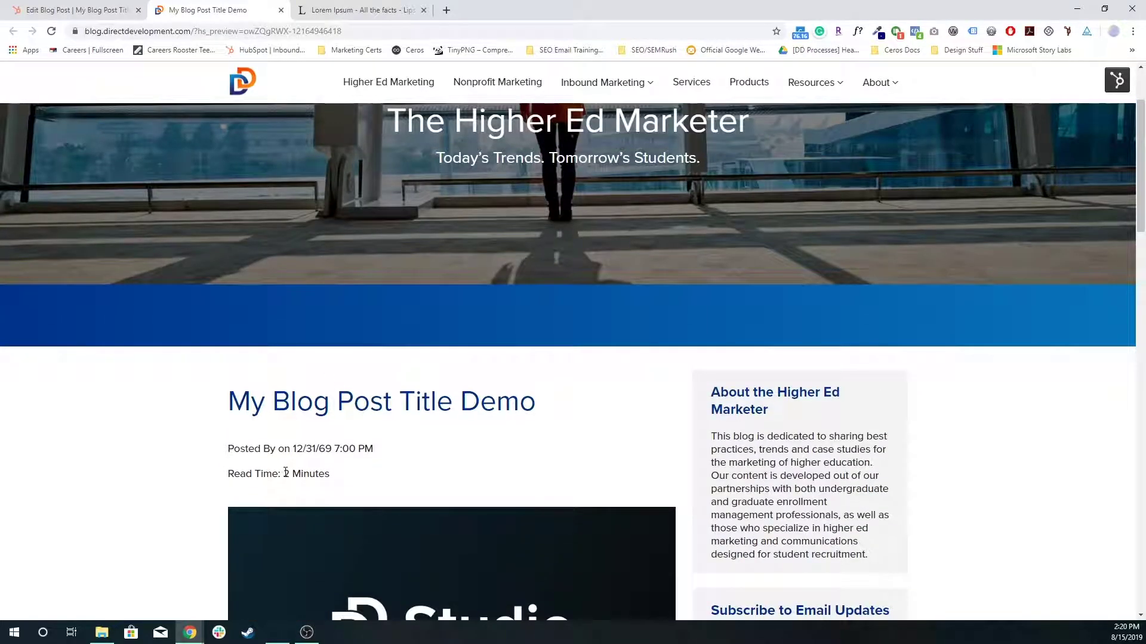
pyautogui.moveTo(285, 473); pyautogui.dragTo(340, 472)
pyautogui.click(164, 467)
# Review the preview's image, first Lorem paragraph and guide line, then return to the editor
pyautogui.scroll(-7, 185, 465)
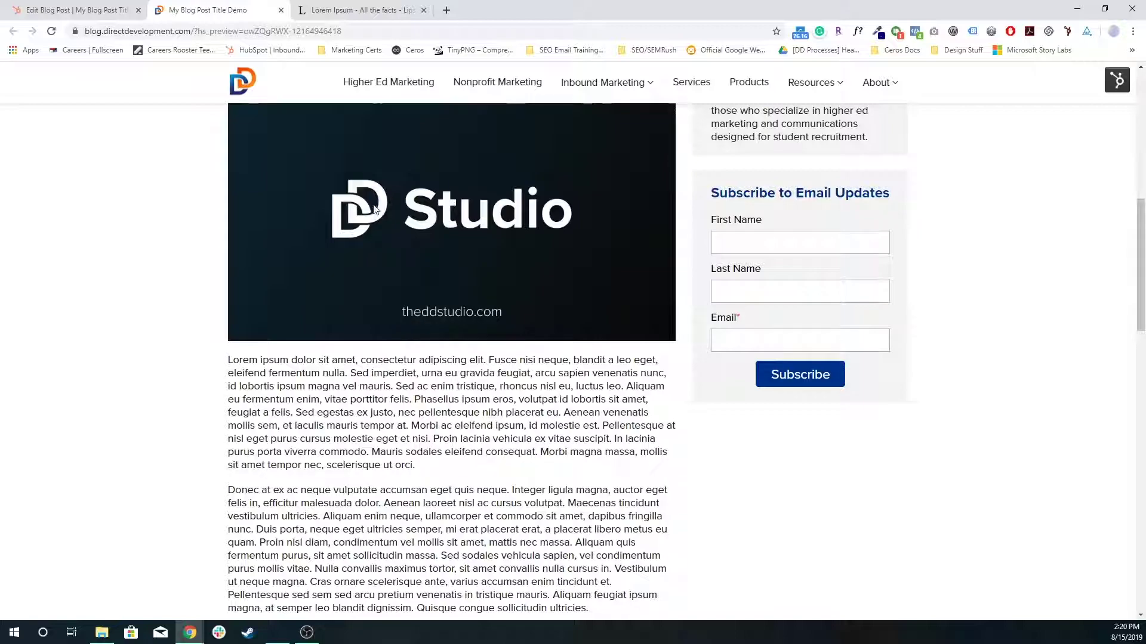
pyautogui.scroll(-2, 266, 329)
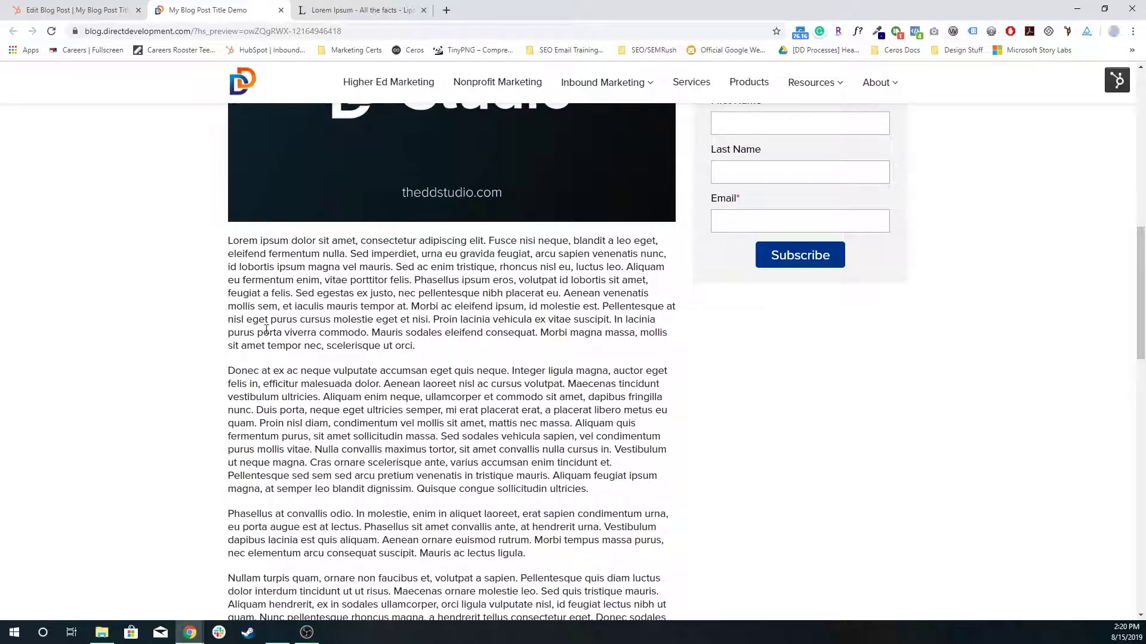
pyautogui.moveTo(225, 248); pyautogui.dragTo(432, 335)
pyautogui.click(432, 336)
pyautogui.tripleClick(387, 311)
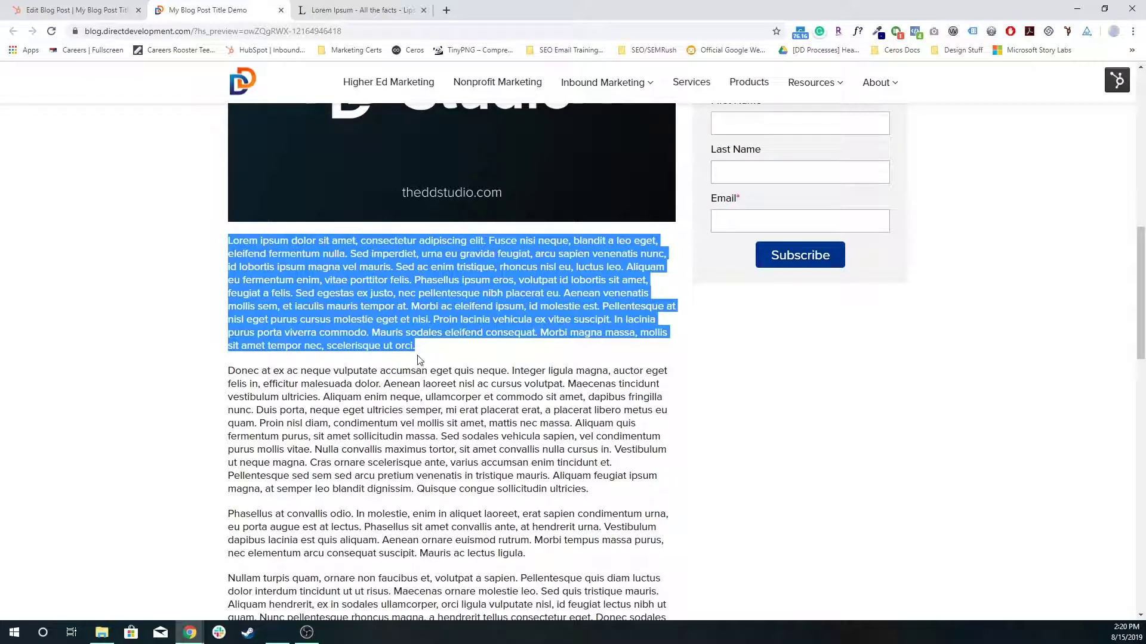
pyautogui.scroll(-10, 347, 295)
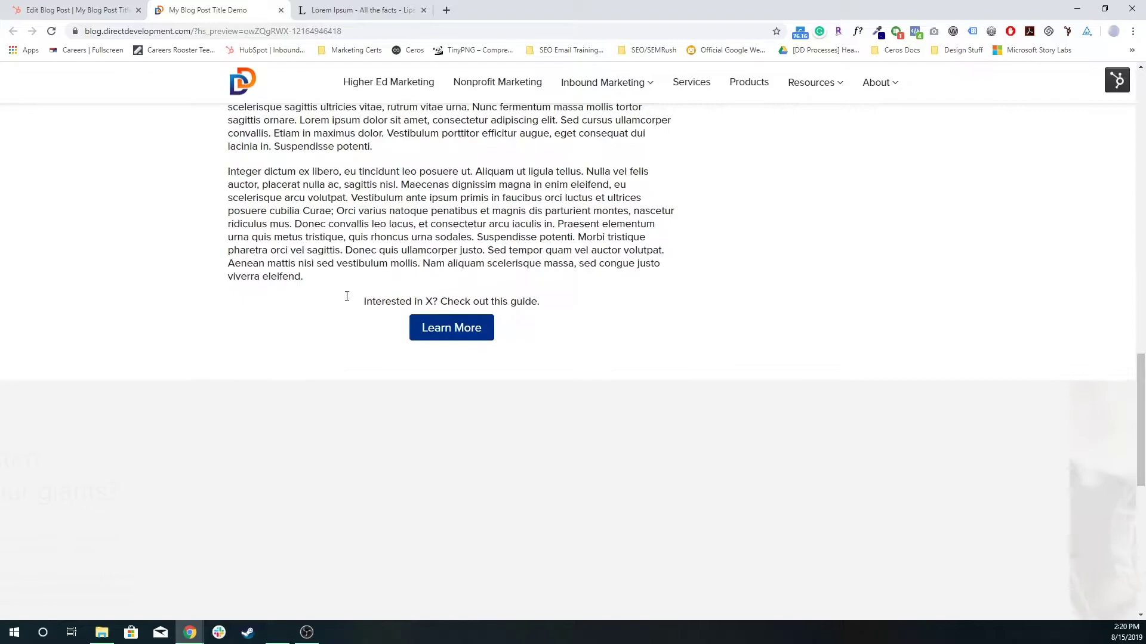
pyautogui.tripleClick(387, 300)
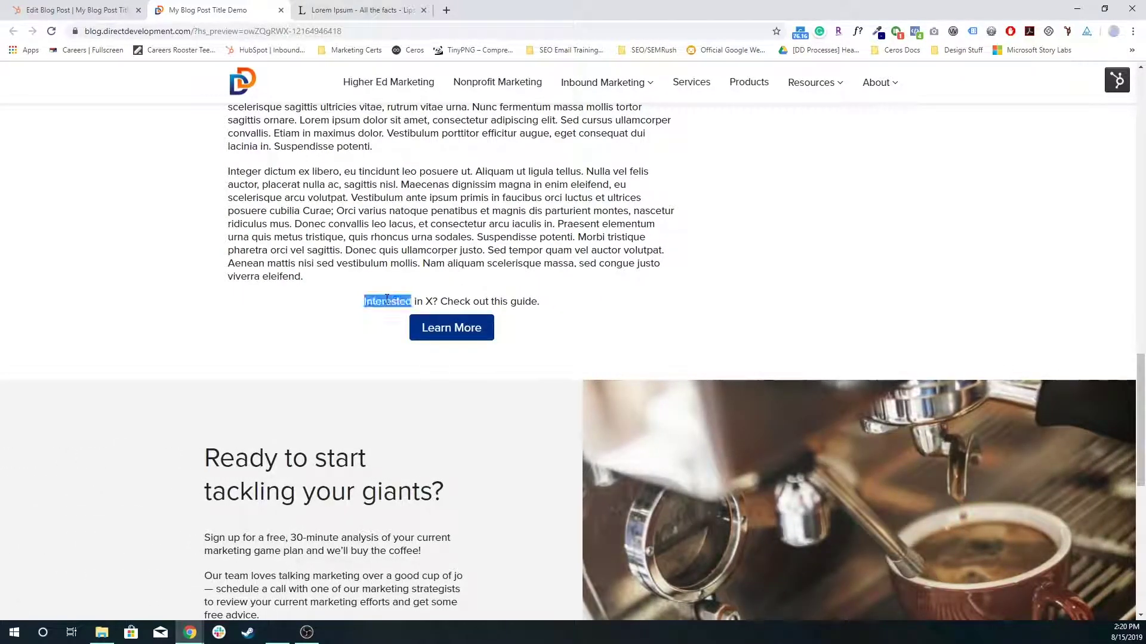
pyautogui.scroll(10, 391, 310)
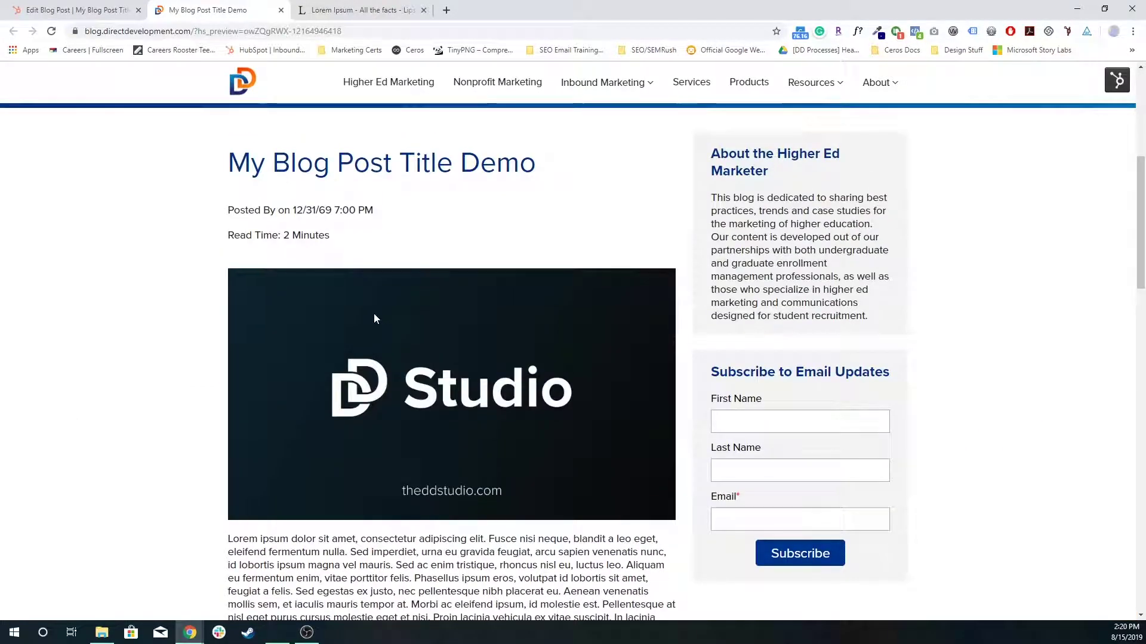
pyautogui.hotkey('ctrl', 'shift', 'Tab')
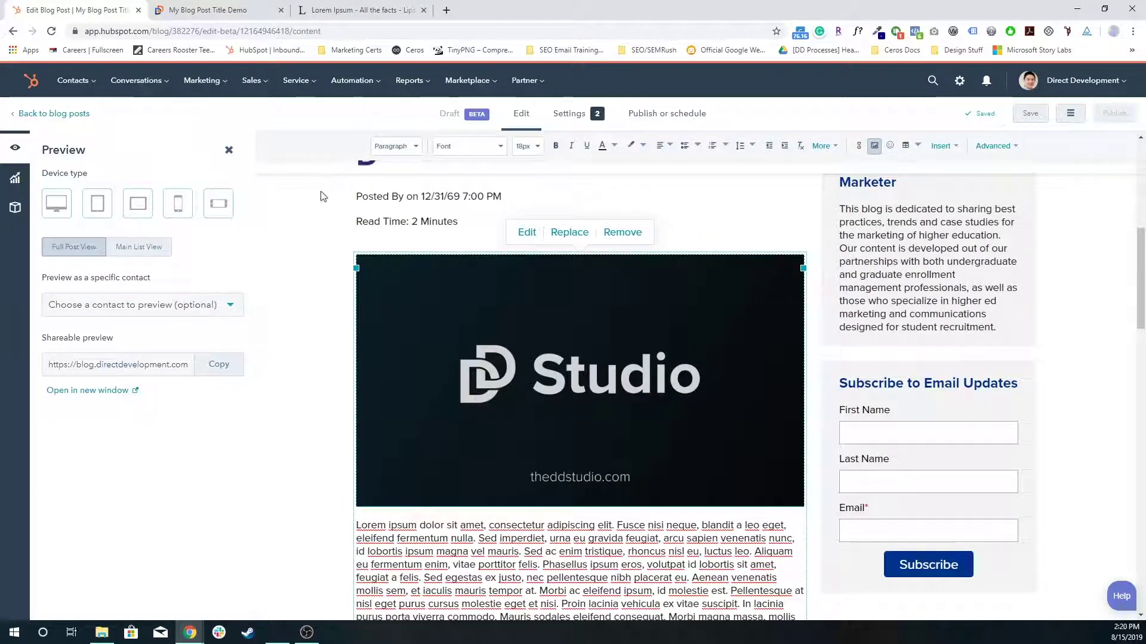
# Close the preview and choose the post's author from the Author list in Settings
pyautogui.click(229, 150)
pyautogui.click(559, 116)
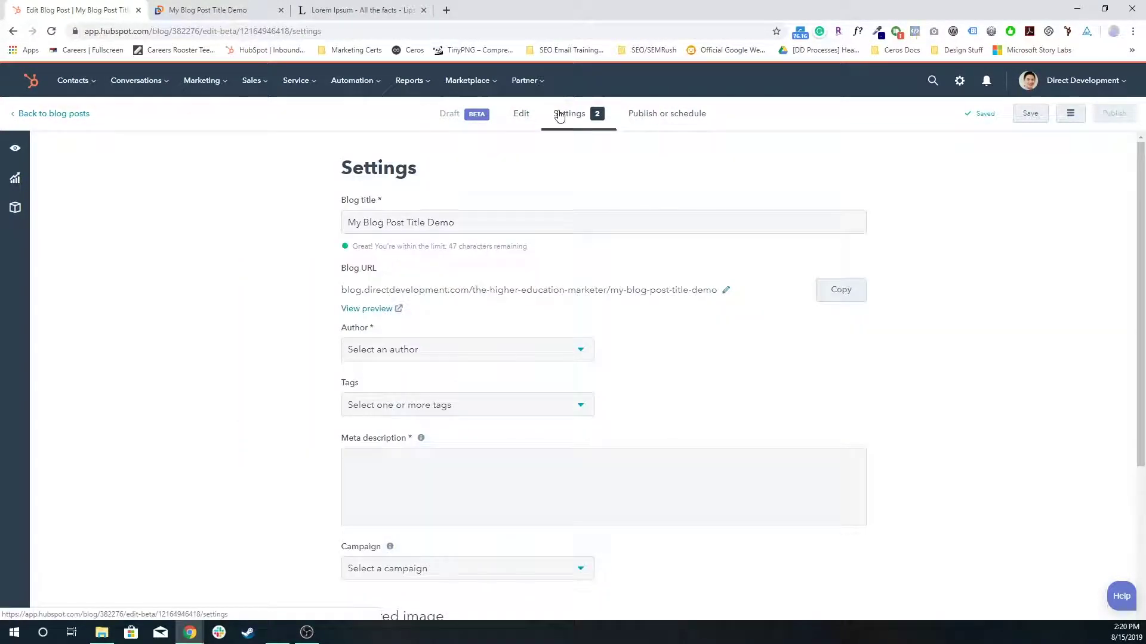
pyautogui.tripleClick(480, 225)
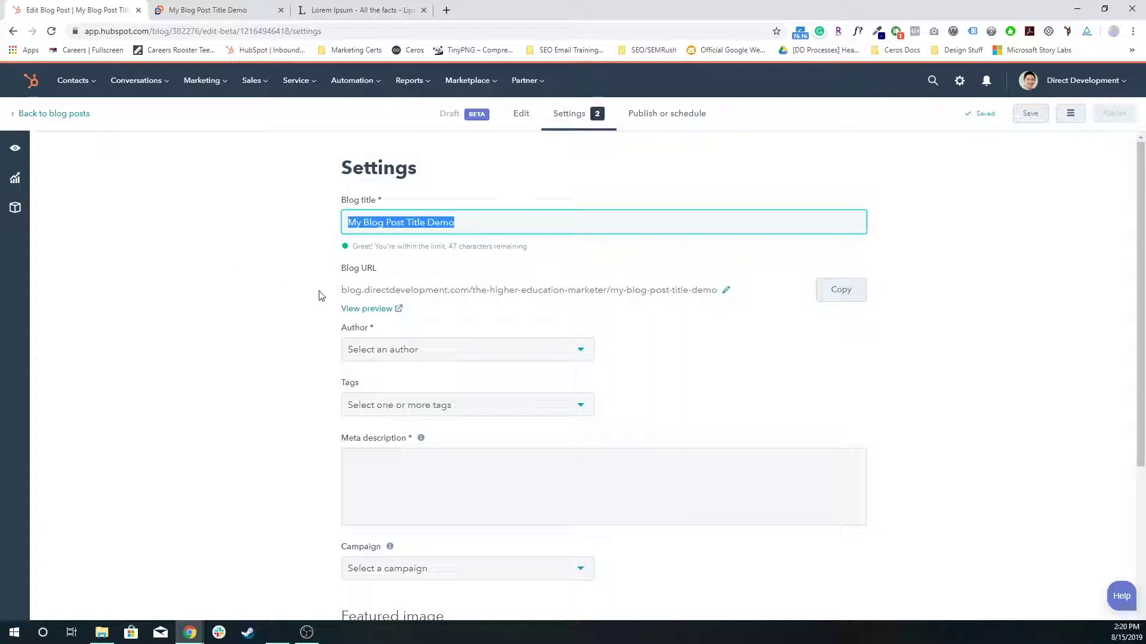
pyautogui.moveTo(609, 292); pyautogui.dragTo(716, 294)
pyautogui.click(412, 223)
pyautogui.hotkey('ctrl', 'a')
pyautogui.click(680, 340)
pyautogui.moveTo(613, 293); pyautogui.dragTo(701, 295)
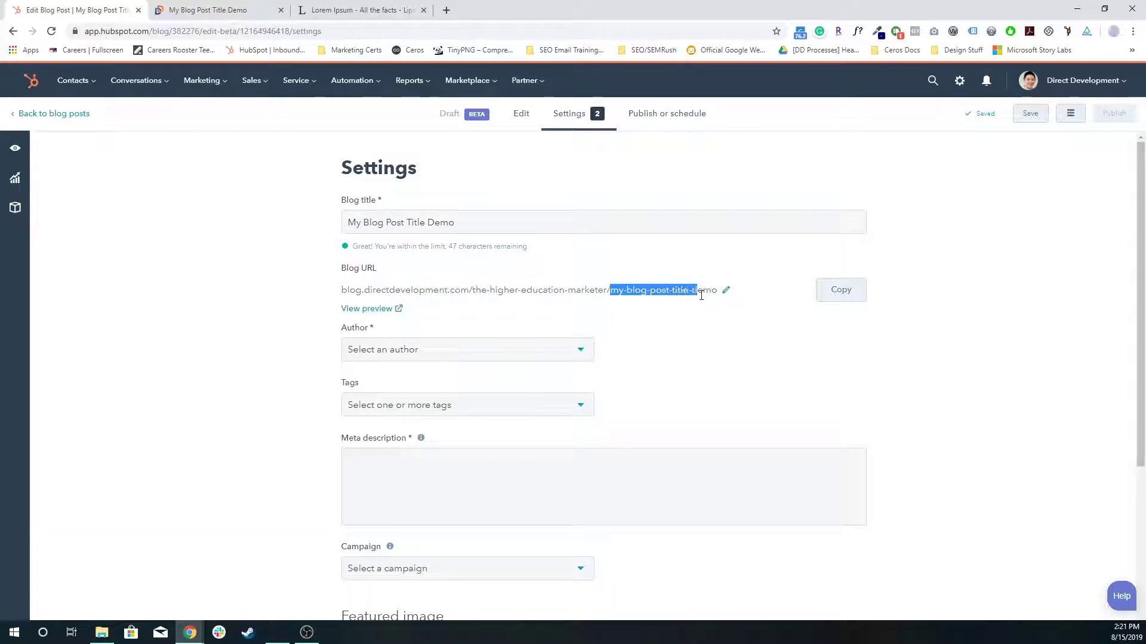
pyautogui.click(517, 353)
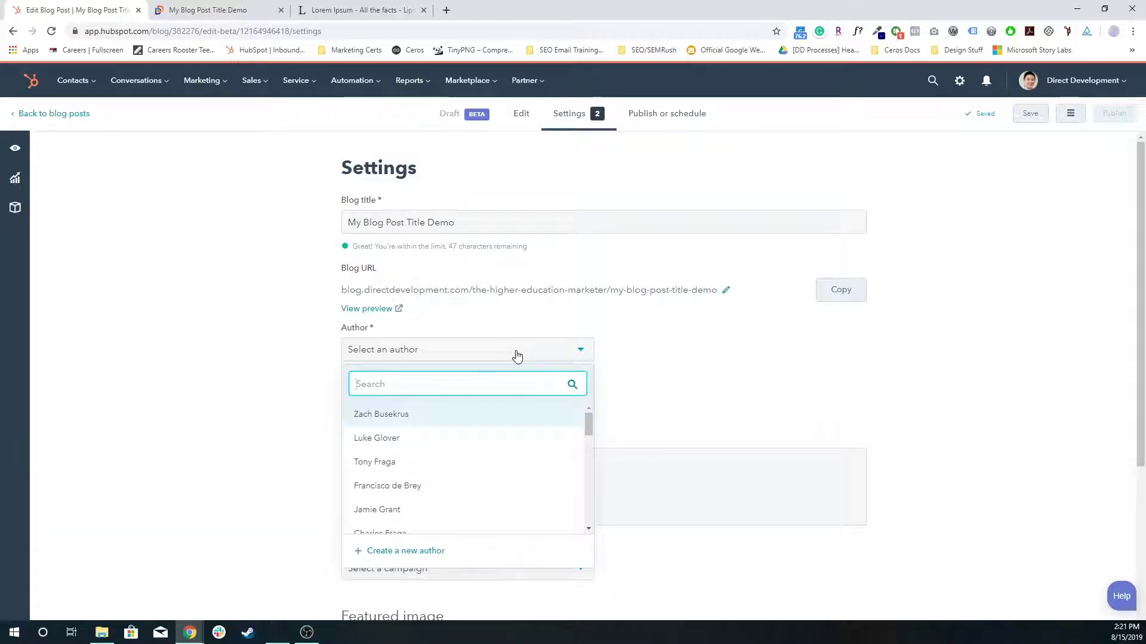
pyautogui.write('patrick')
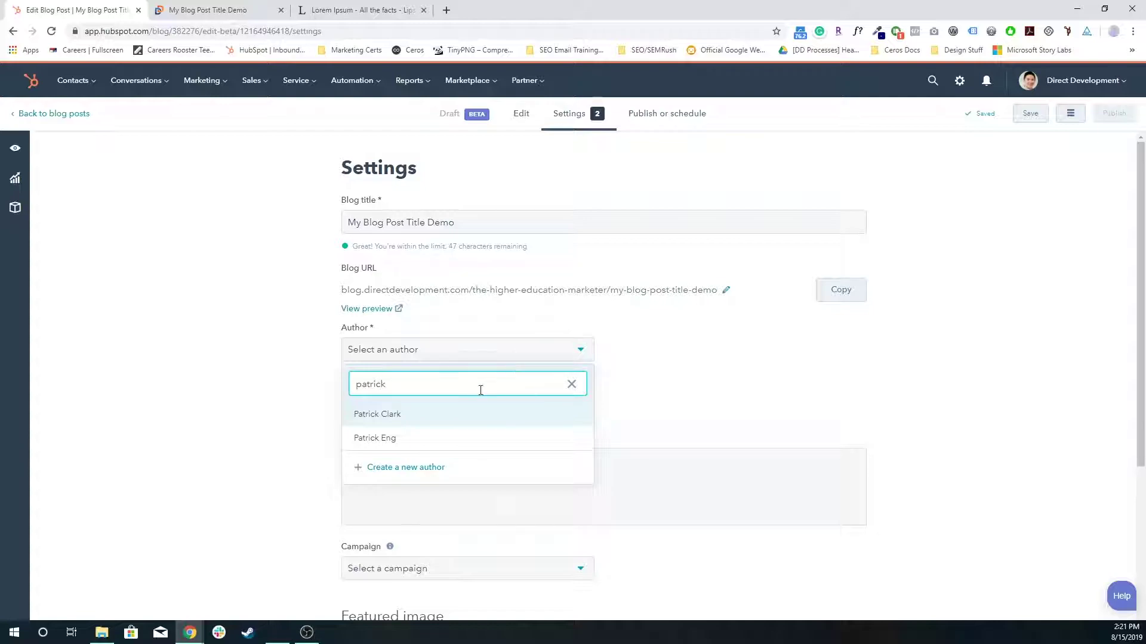
pyautogui.click(429, 438)
# Tag the post Marketing, reddit and Landing Pages
pyautogui.click(358, 405)
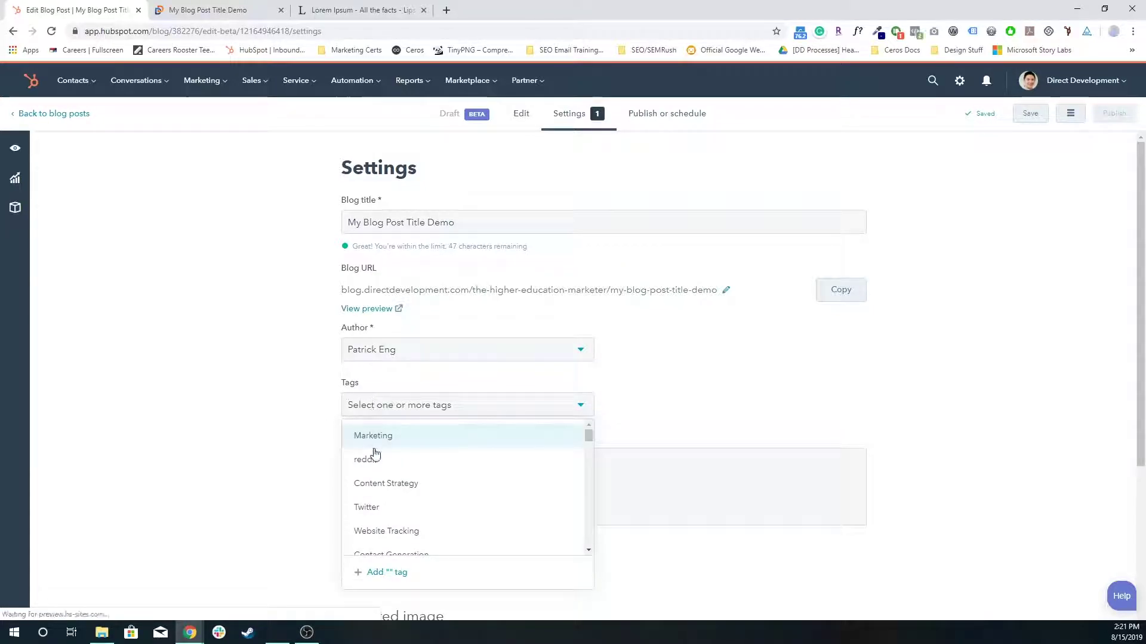
pyautogui.click(389, 436)
pyautogui.click(298, 442)
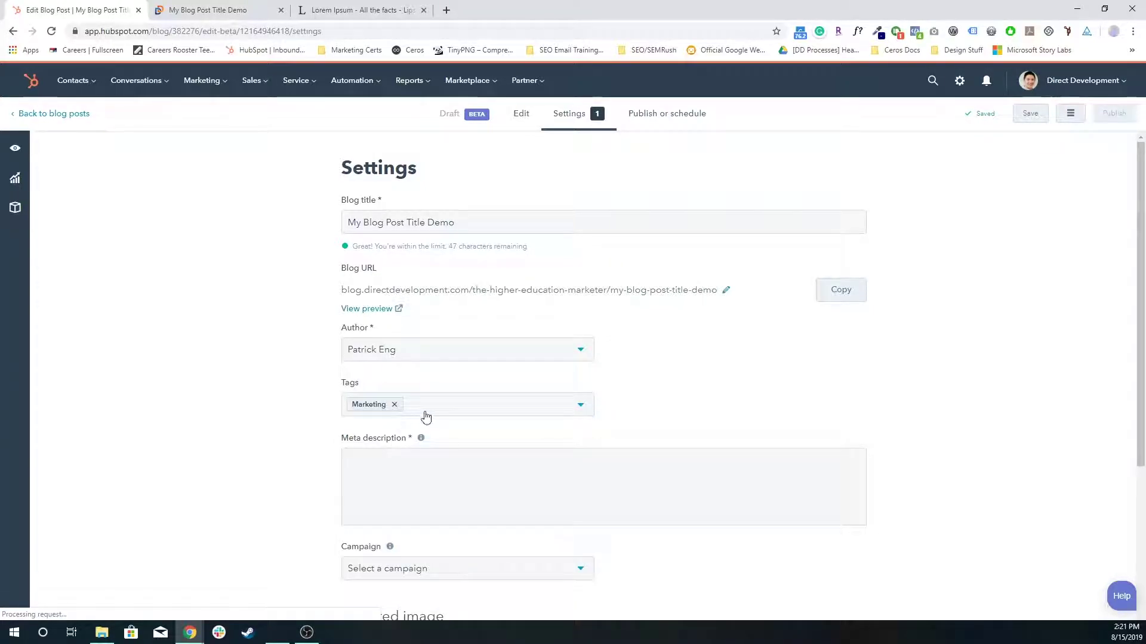
pyautogui.click(426, 411)
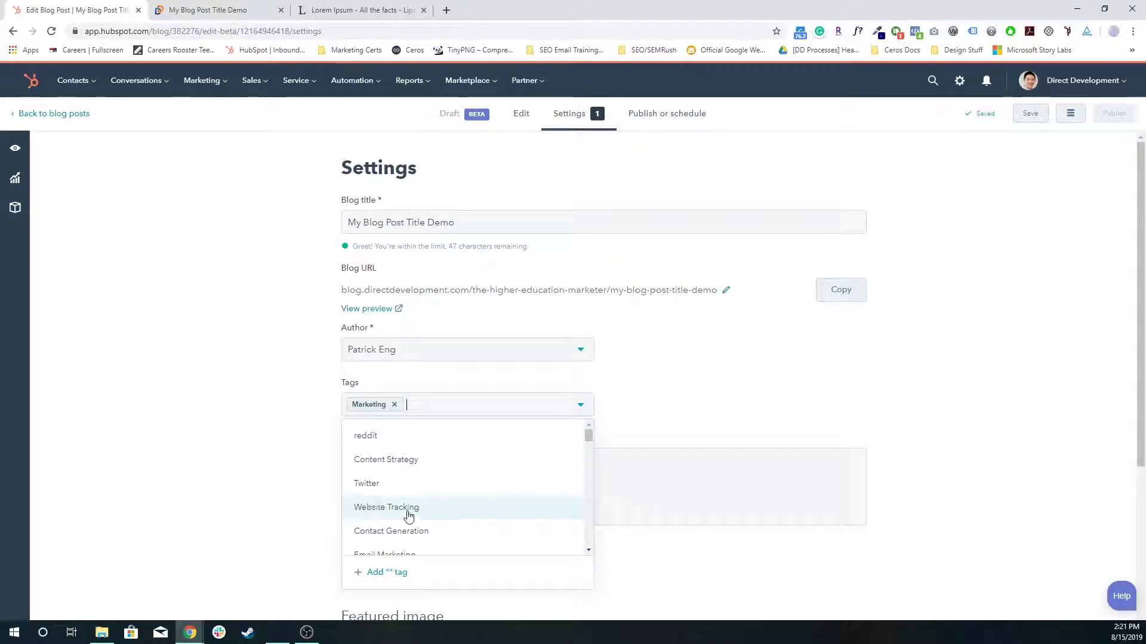
pyautogui.click(443, 441)
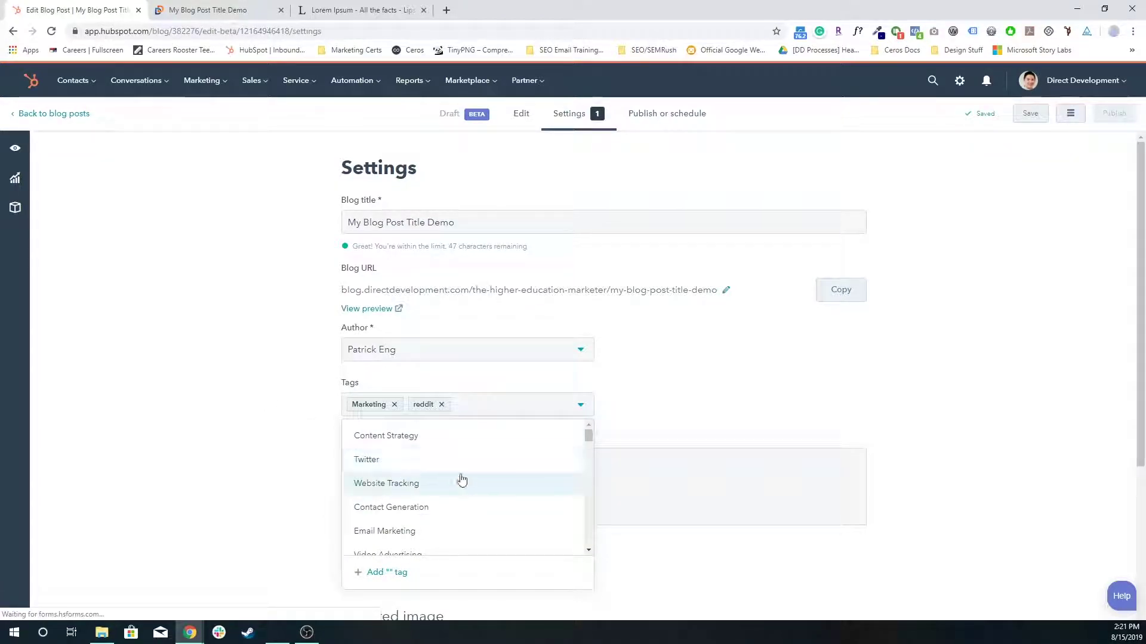
pyautogui.scroll(-3, 456, 506)
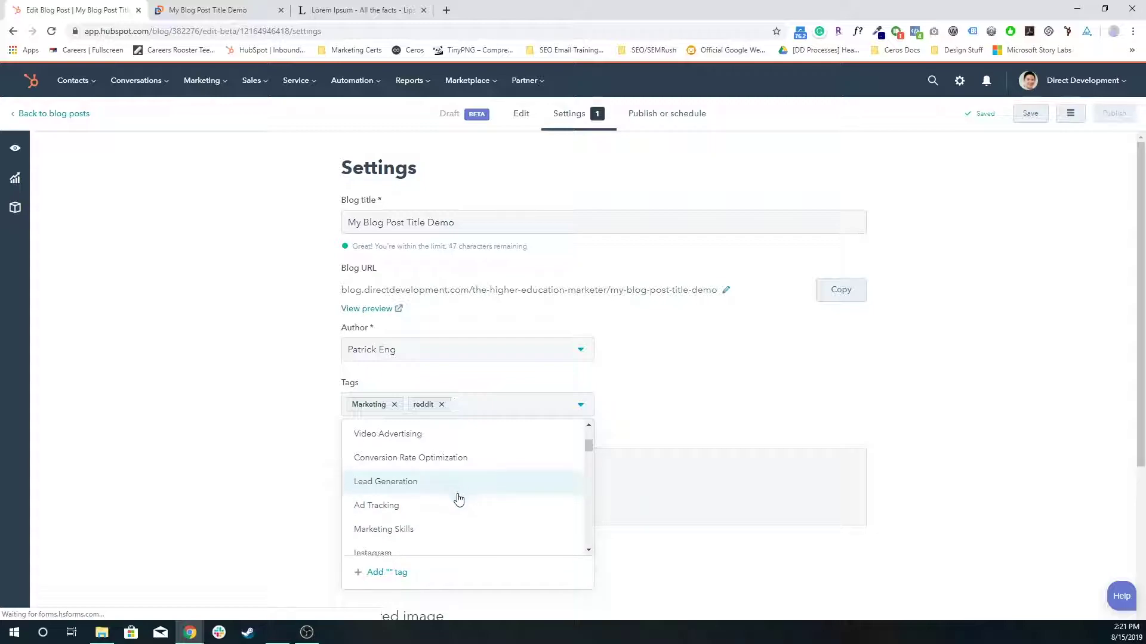
pyautogui.scroll(-3, 460, 499)
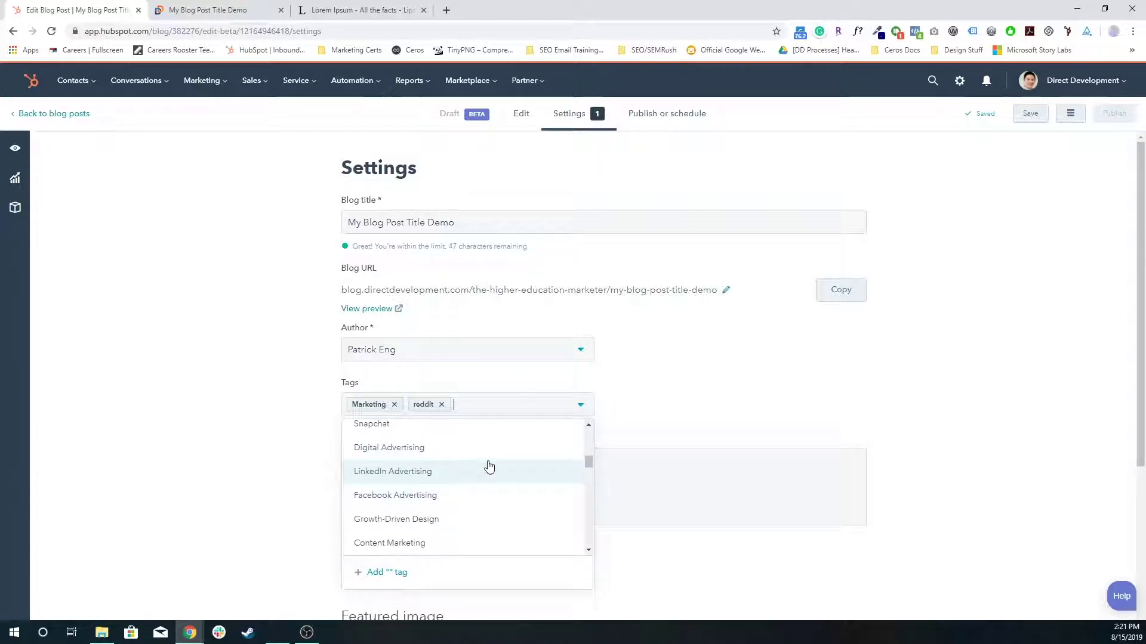
pyautogui.scroll(-3, 503, 510)
pyautogui.click(476, 445)
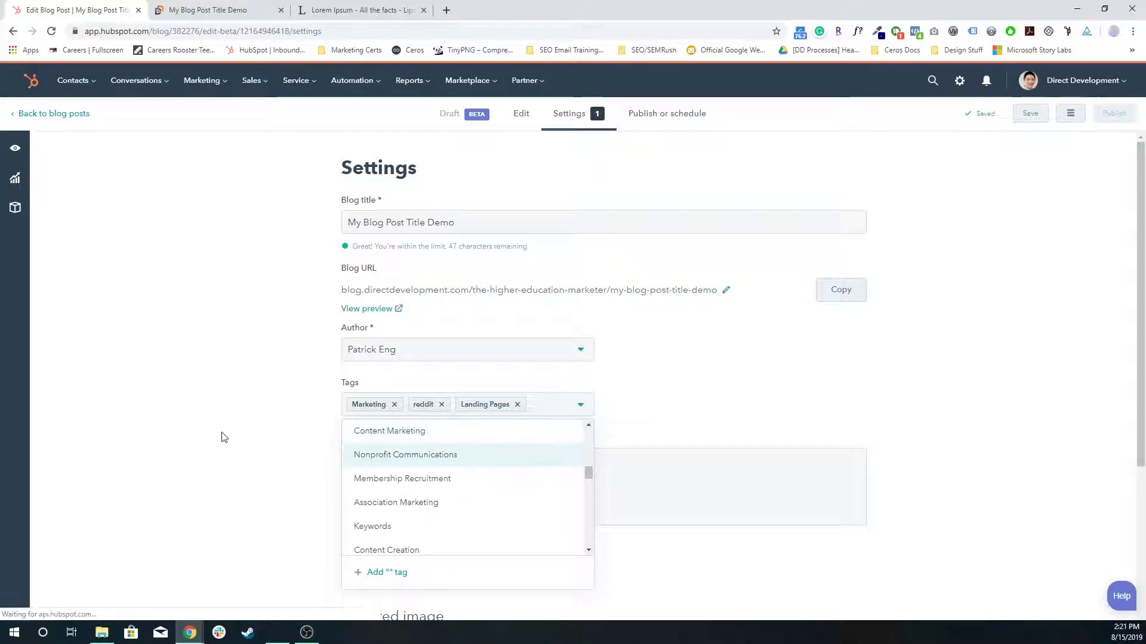
pyautogui.click(222, 435)
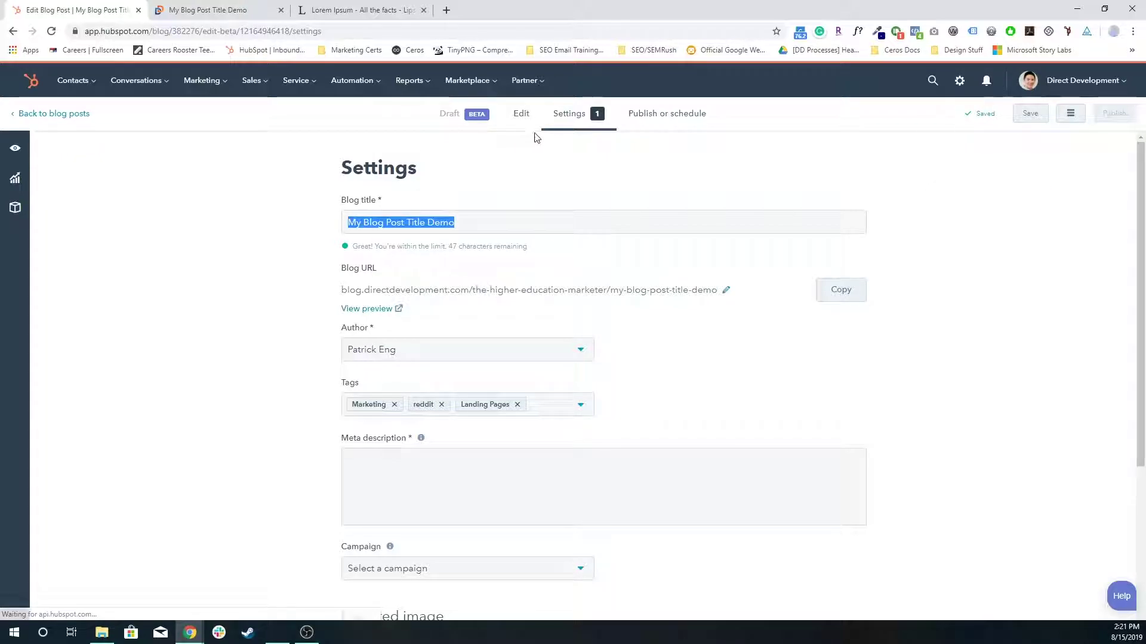
pyautogui.click(523, 119)
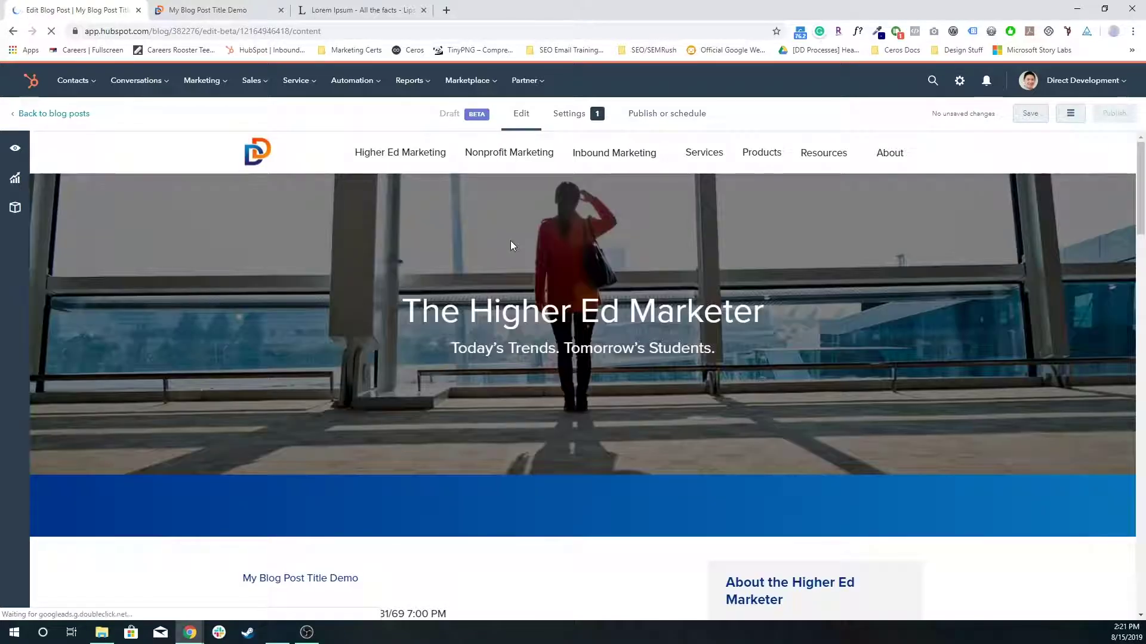
pyautogui.scroll(-8, 447, 416)
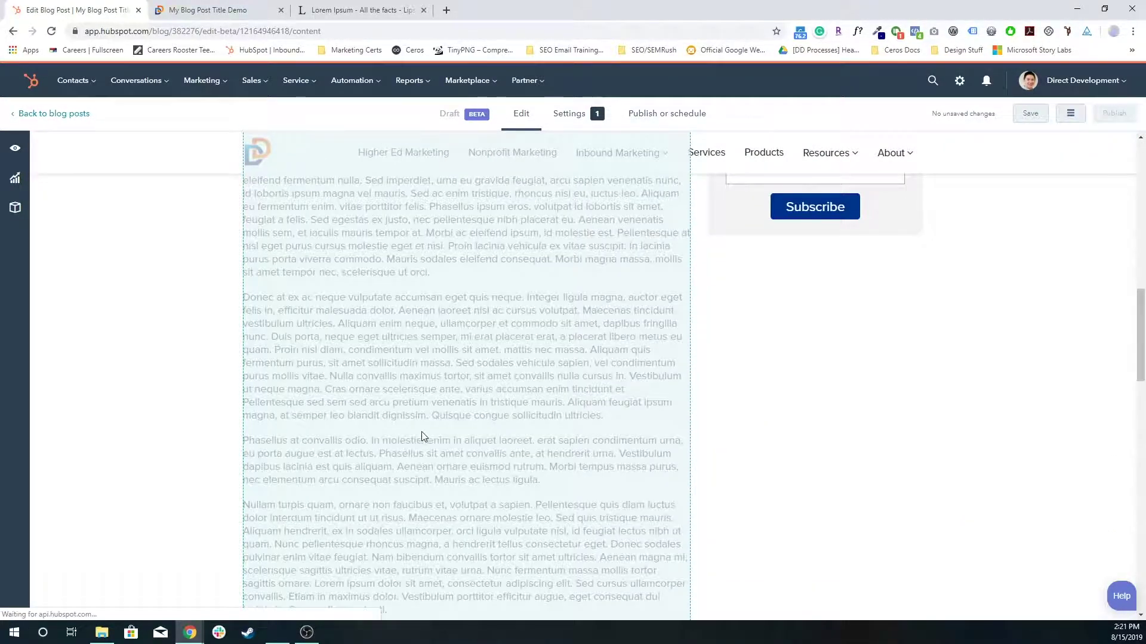
pyautogui.click(569, 113)
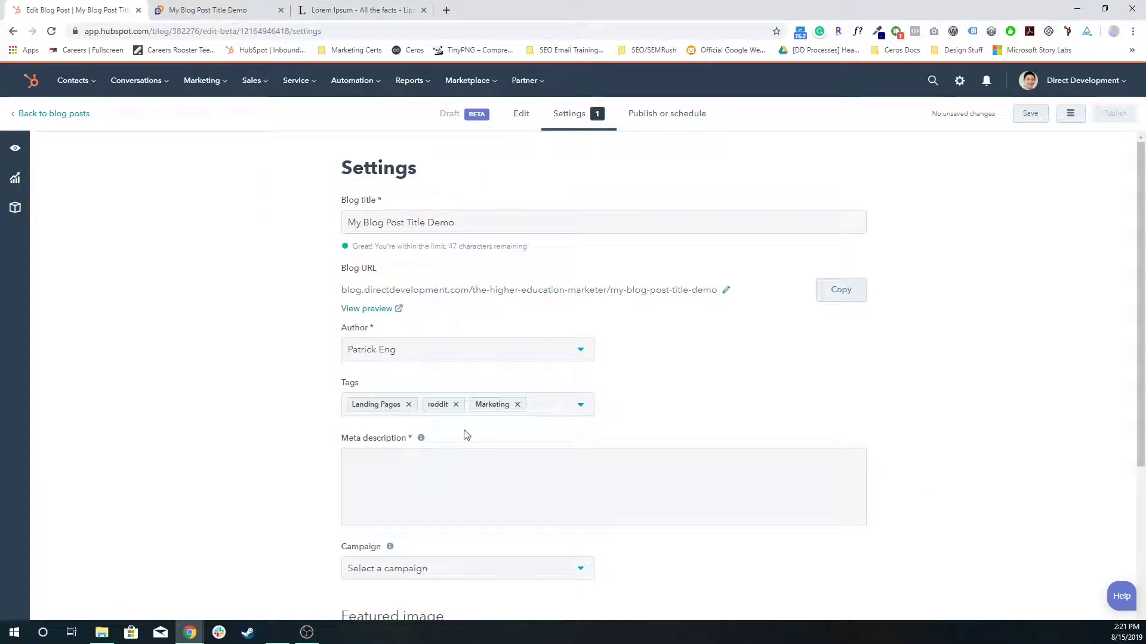
# Copy the body's opening Lorem ipsum sentences and paste them into the meta description
pyautogui.click(472, 479)
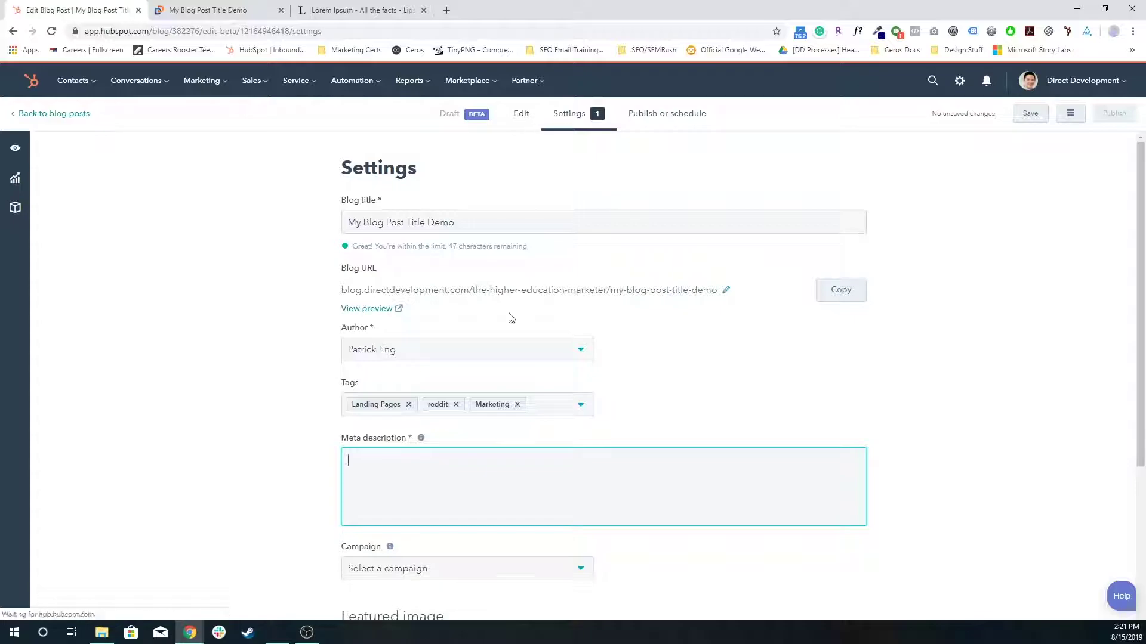
pyautogui.click(521, 114)
pyautogui.scroll(-8, 441, 510)
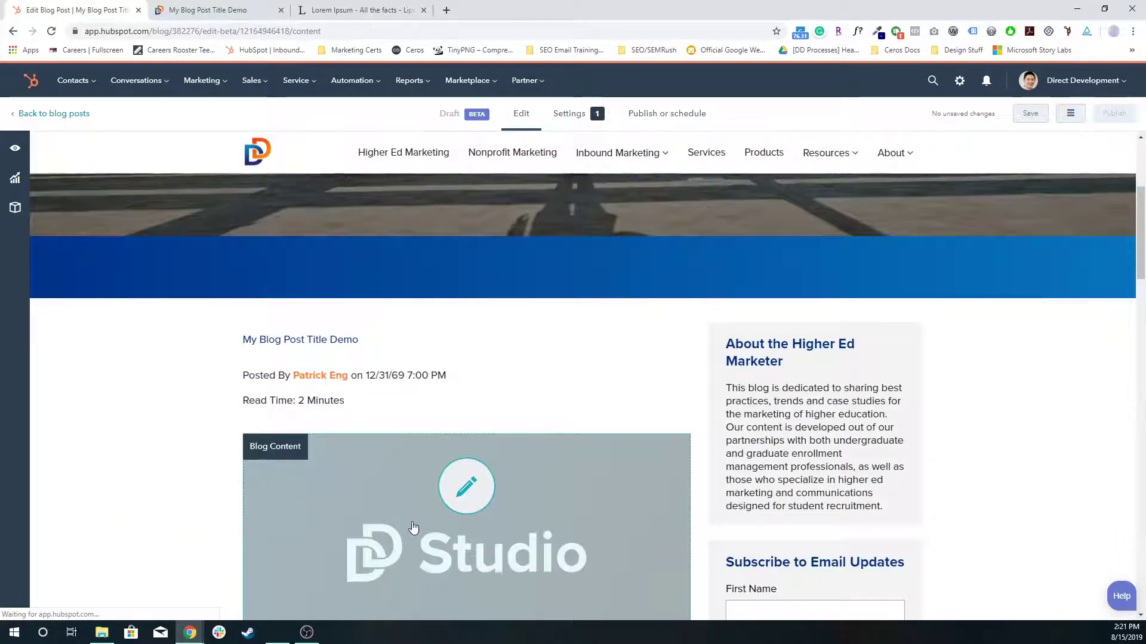
pyautogui.click(378, 458)
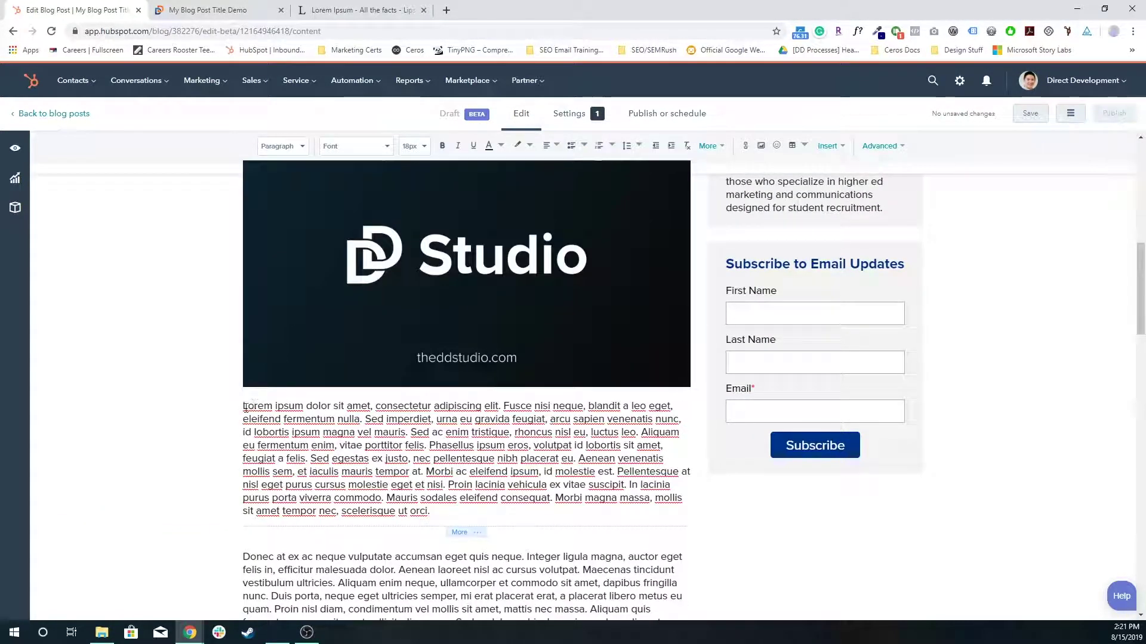
pyautogui.moveTo(245, 408); pyautogui.dragTo(428, 446)
pyautogui.hotkey('ctrl', 'c')
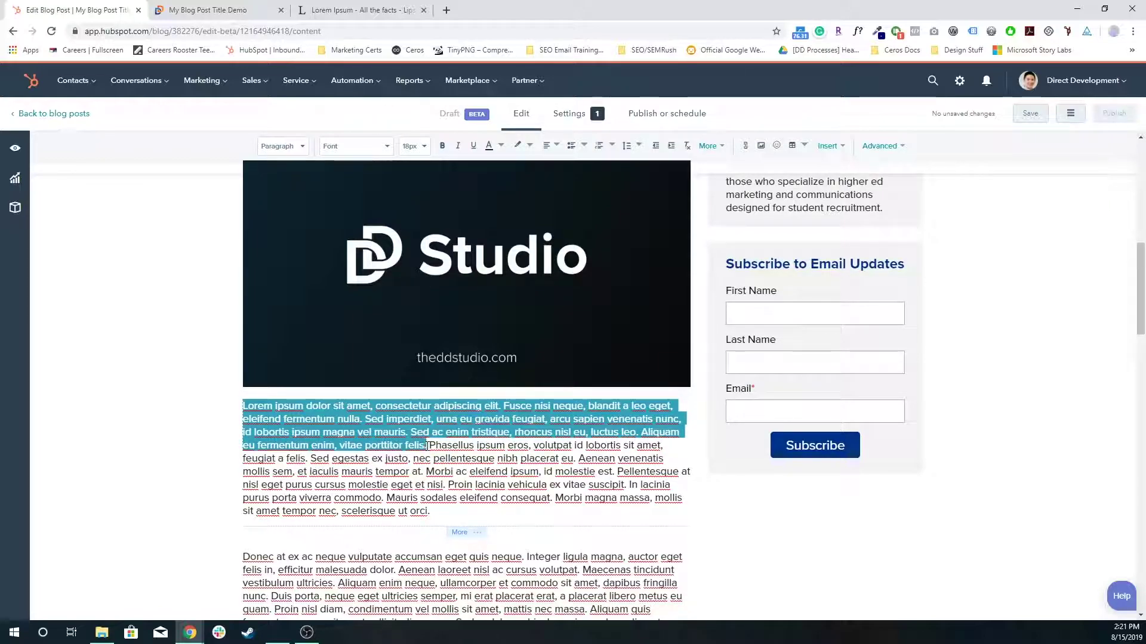
pyautogui.click(567, 120)
pyautogui.click(465, 467)
pyautogui.hotkey('ctrl', 'v')
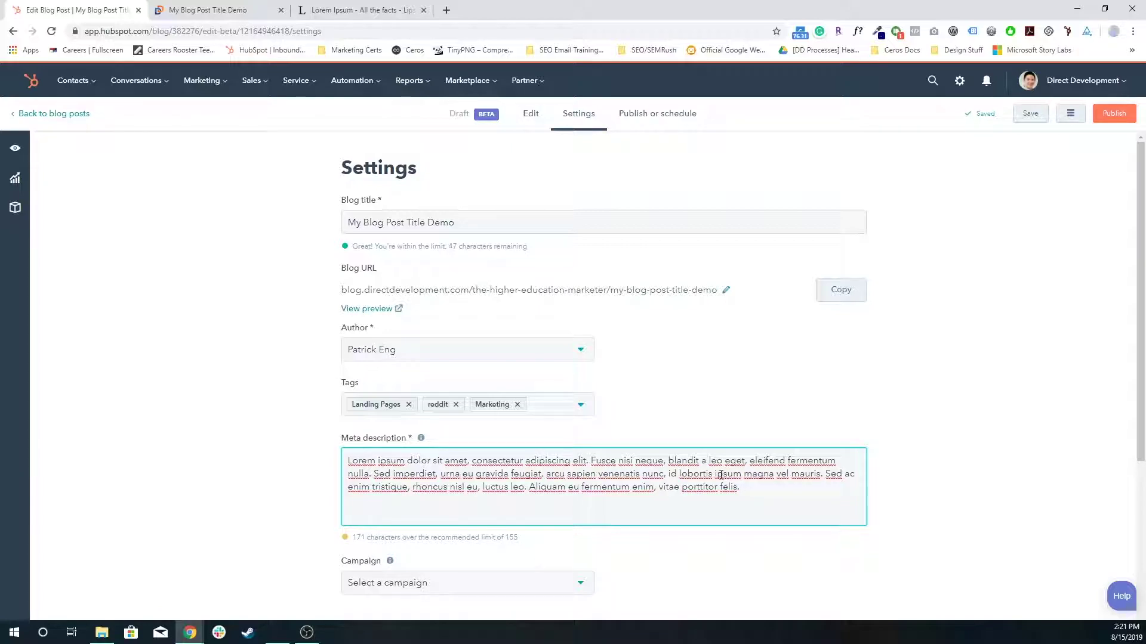
# Search the campaign list for 'tes' and assign Test Campaign to the post
pyautogui.scroll(-4, 311, 512)
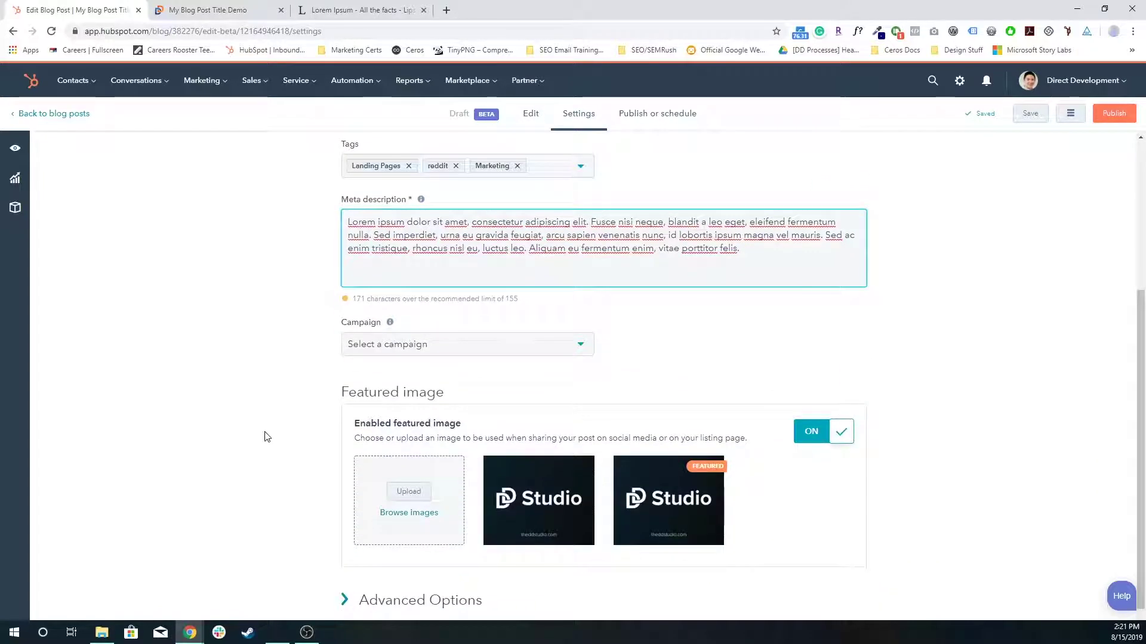
pyautogui.click(478, 344)
pyautogui.write('test')
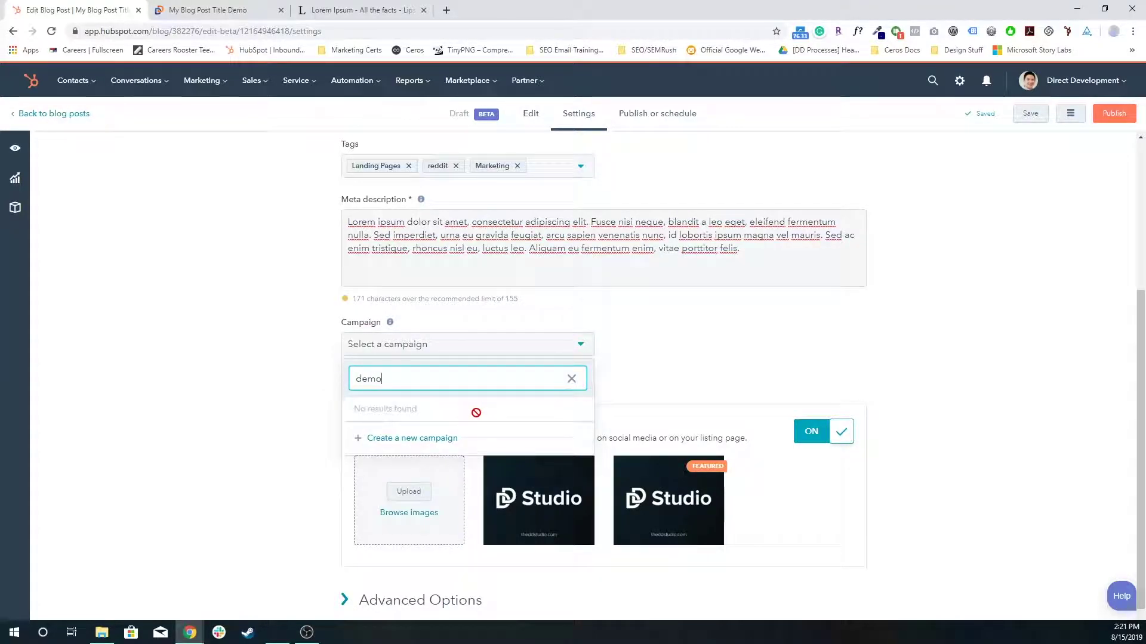
pyautogui.press('BackSpace')
pyautogui.press('BackSpace')
pyautogui.press('BackSpace')
pyautogui.press('BackSpace')
pyautogui.write('test')
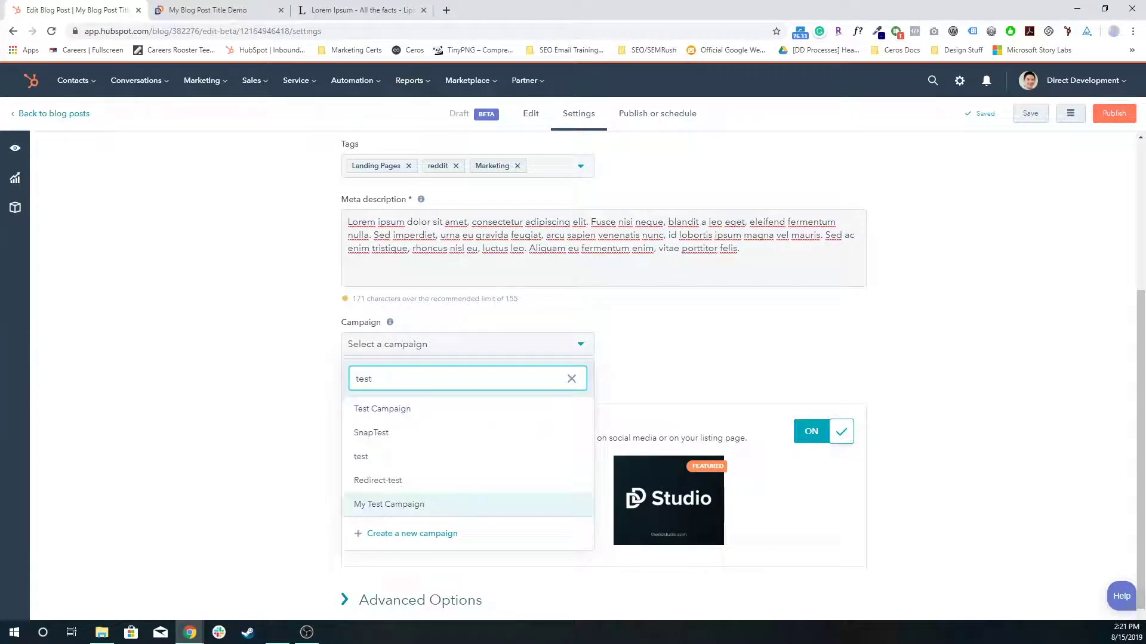
pyautogui.click(392, 416)
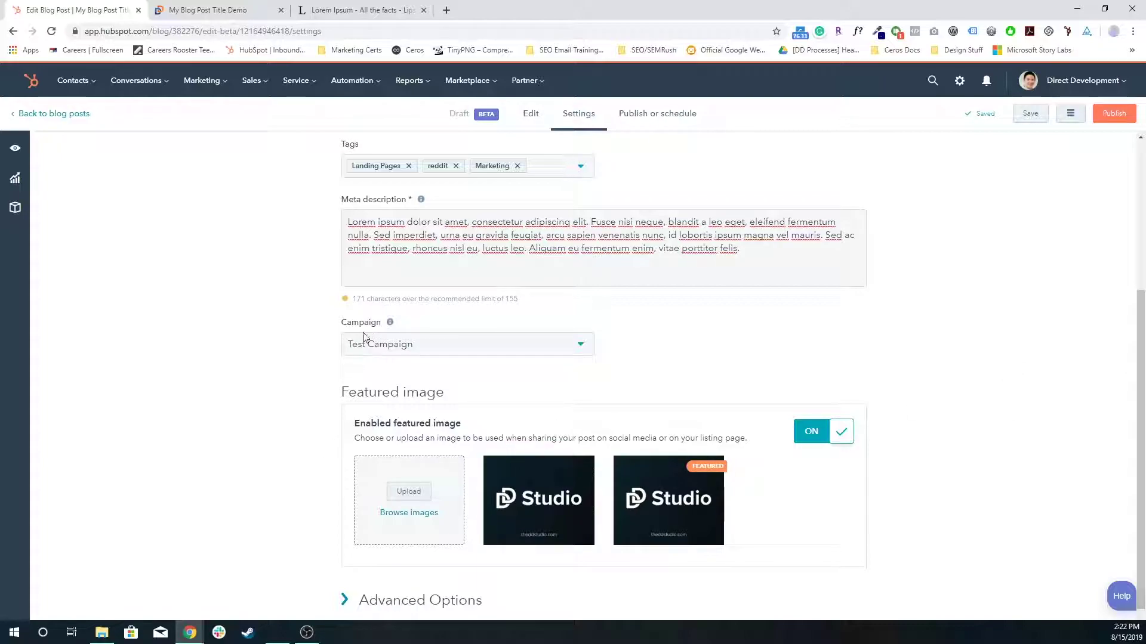
# Choose the middle Studio image as the featured image and save the post
pyautogui.scroll(-1, 360, 375)
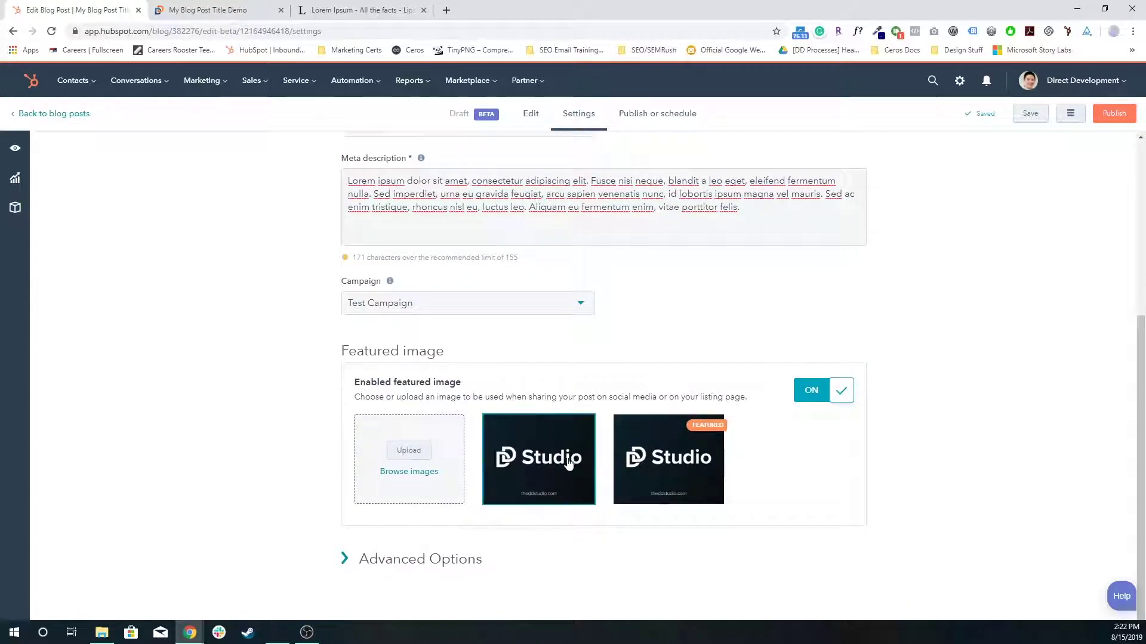
pyautogui.click(589, 462)
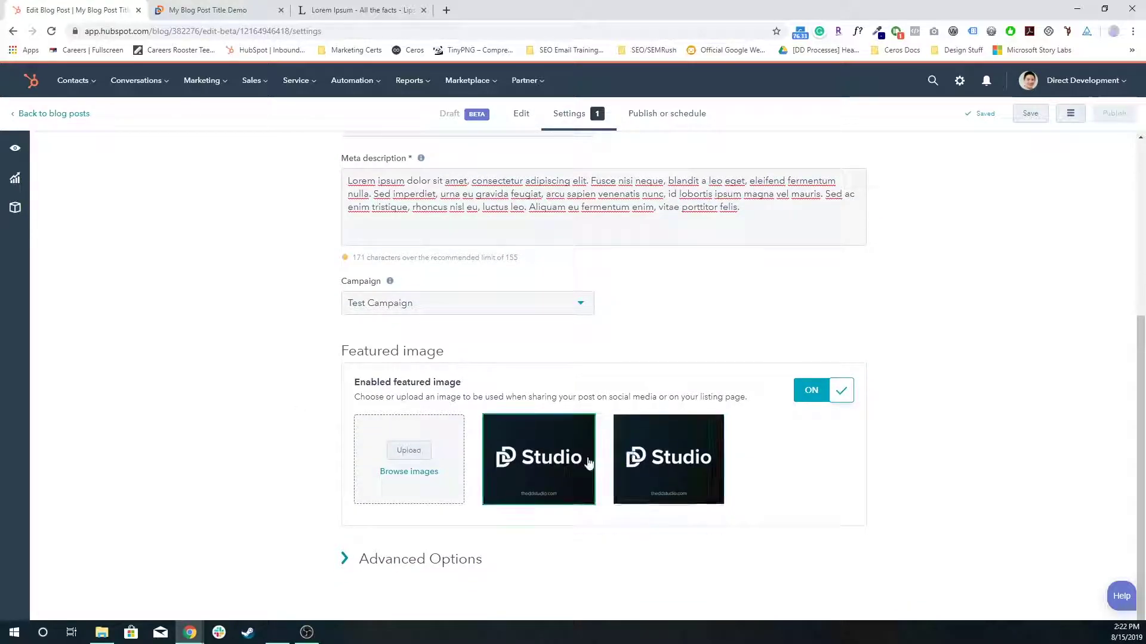
pyautogui.click(1028, 117)
pyautogui.moveTo(357, 384); pyautogui.dragTo(470, 384)
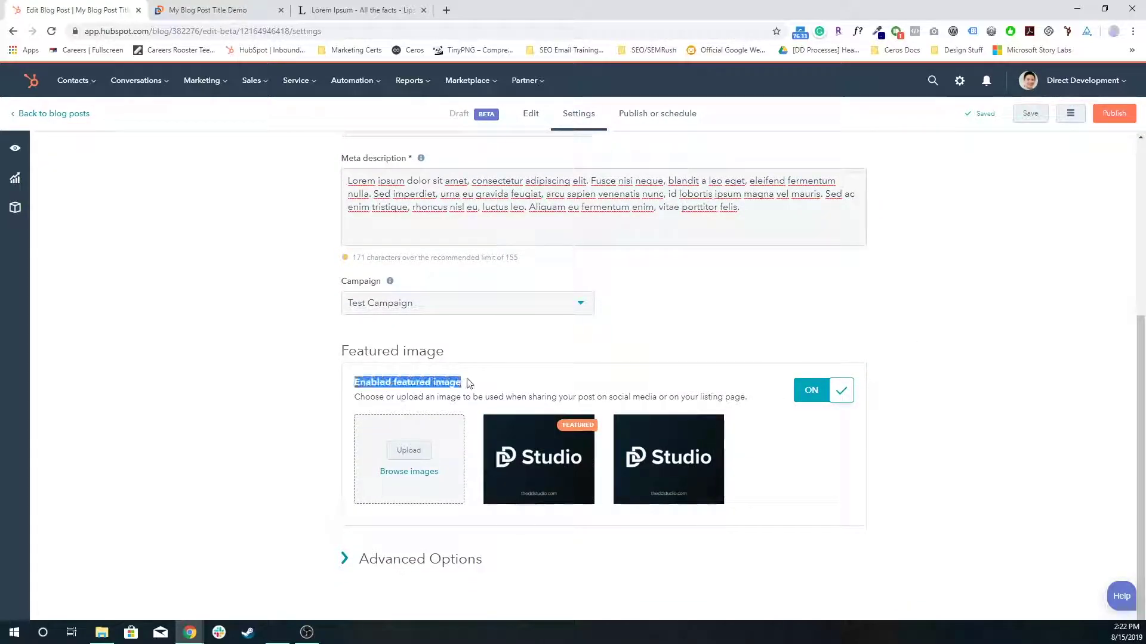
# Look over the post body, then expand Advanced Options in the post settings
pyautogui.click(534, 117)
pyautogui.click(574, 115)
pyautogui.scroll(-5, 695, 444)
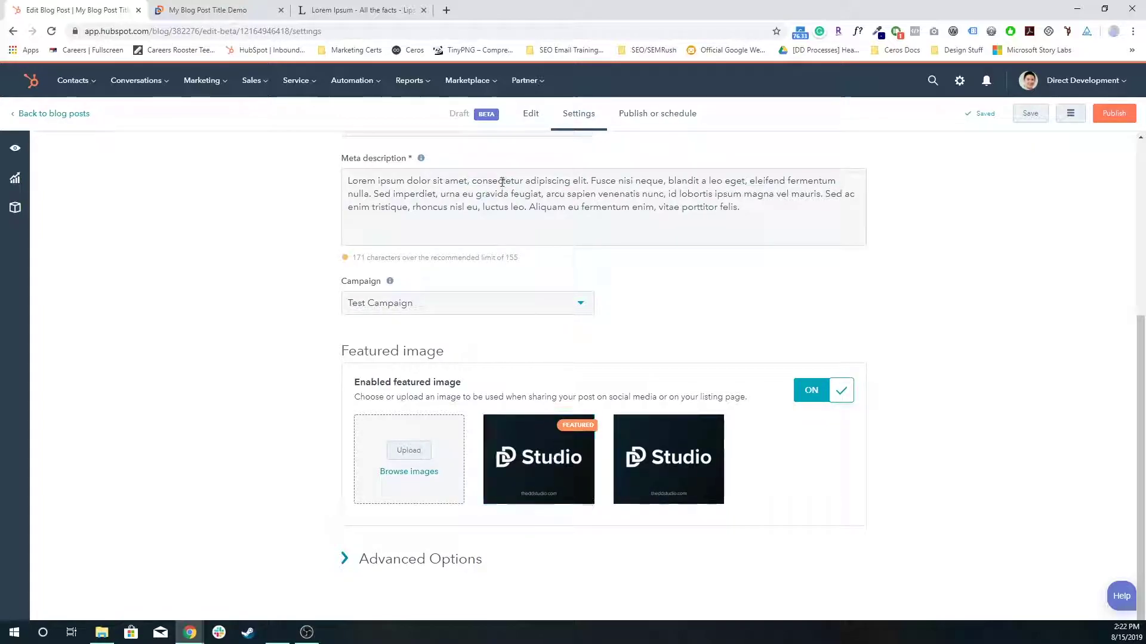
pyautogui.click(529, 114)
pyautogui.scroll(-4, 453, 477)
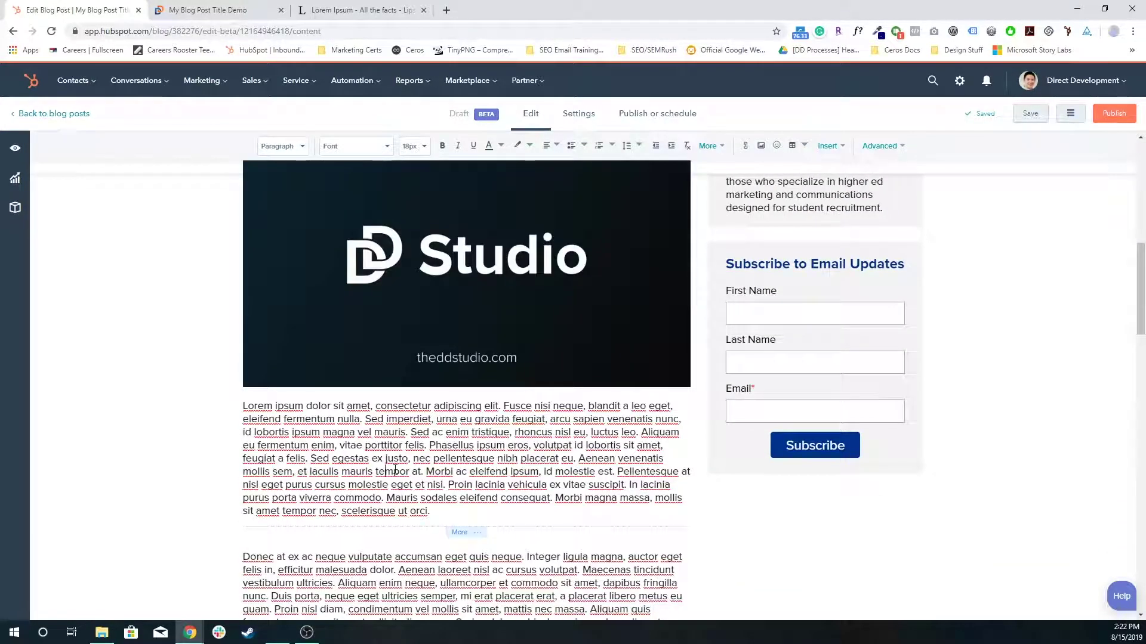
pyautogui.click(578, 114)
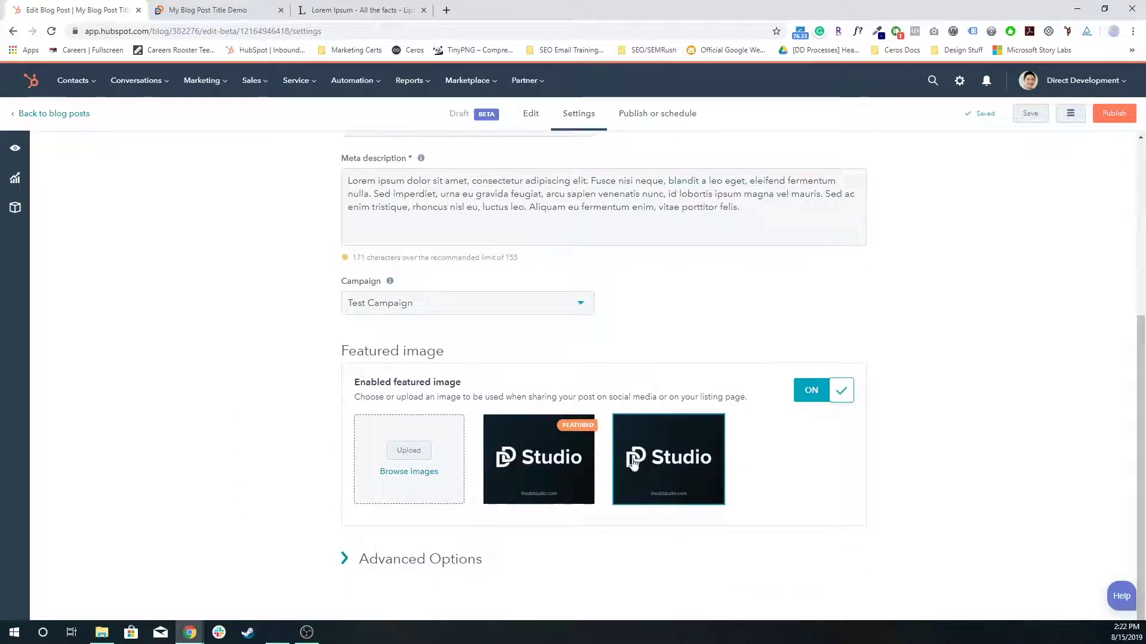
pyautogui.click(391, 570)
pyautogui.scroll(-7, 242, 445)
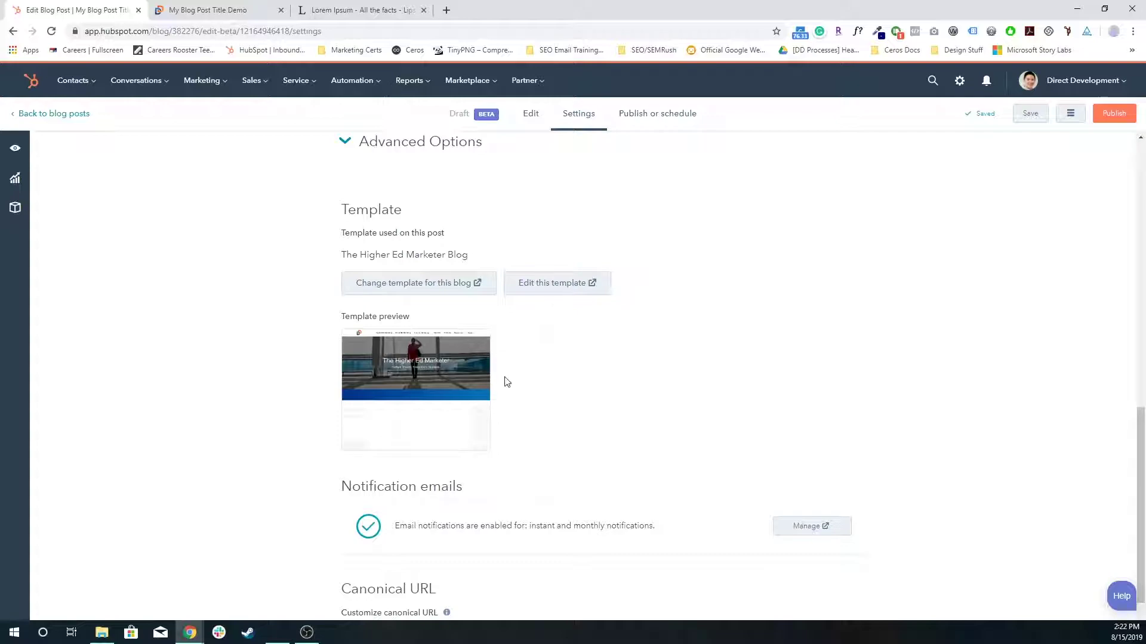
pyautogui.scroll(-1, 506, 382)
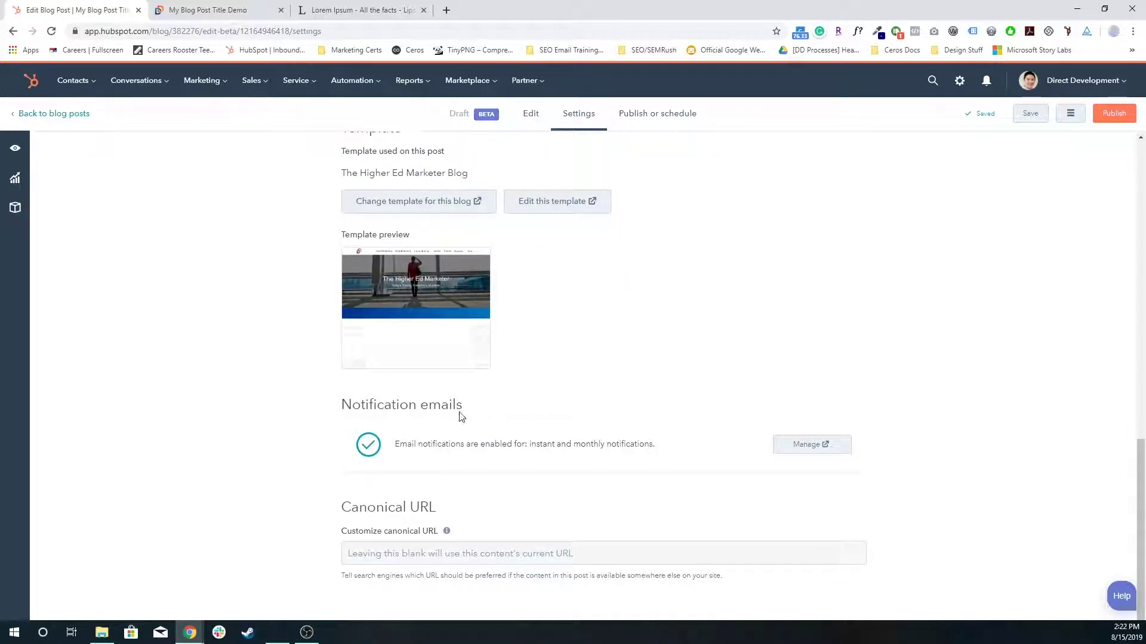
pyautogui.moveTo(342, 409); pyautogui.dragTo(671, 452)
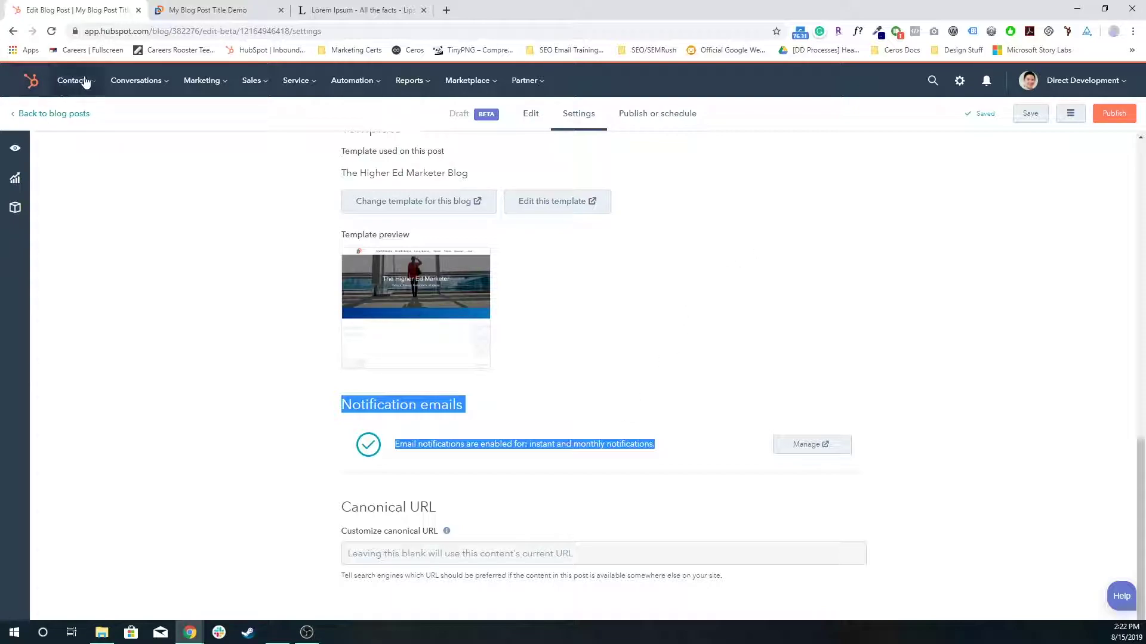
# Search Contacts > Lists for 'higher ed' to find the Higher Education Marketer subscriber lists
pyautogui.moveTo(73, 80)
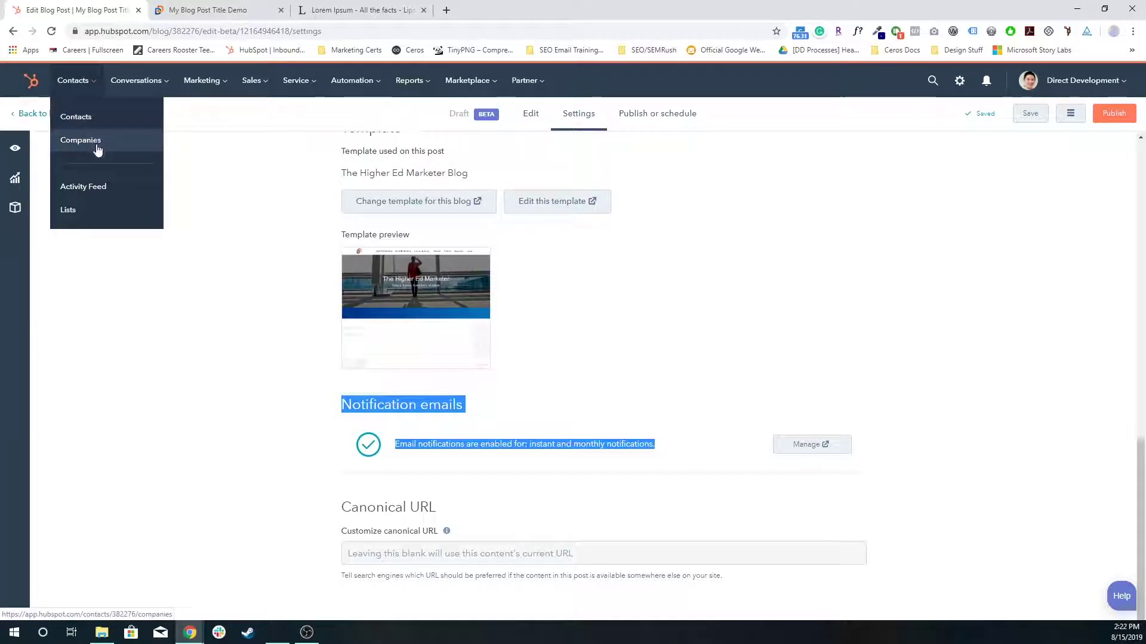
pyautogui.click(102, 210)
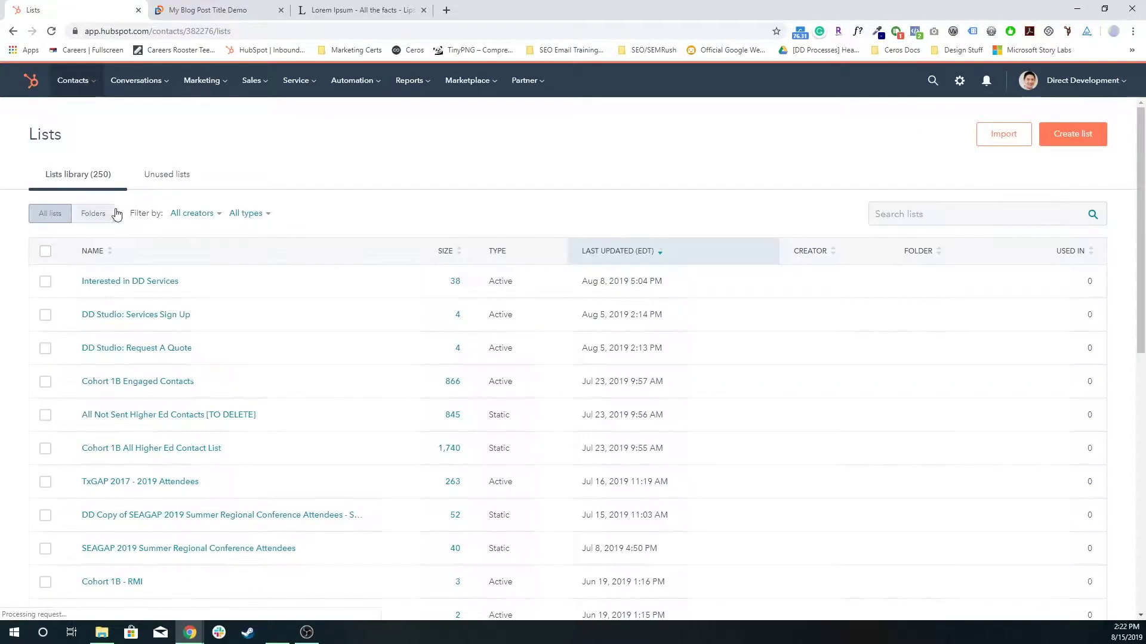
pyautogui.click(951, 216)
pyautogui.write('notif')
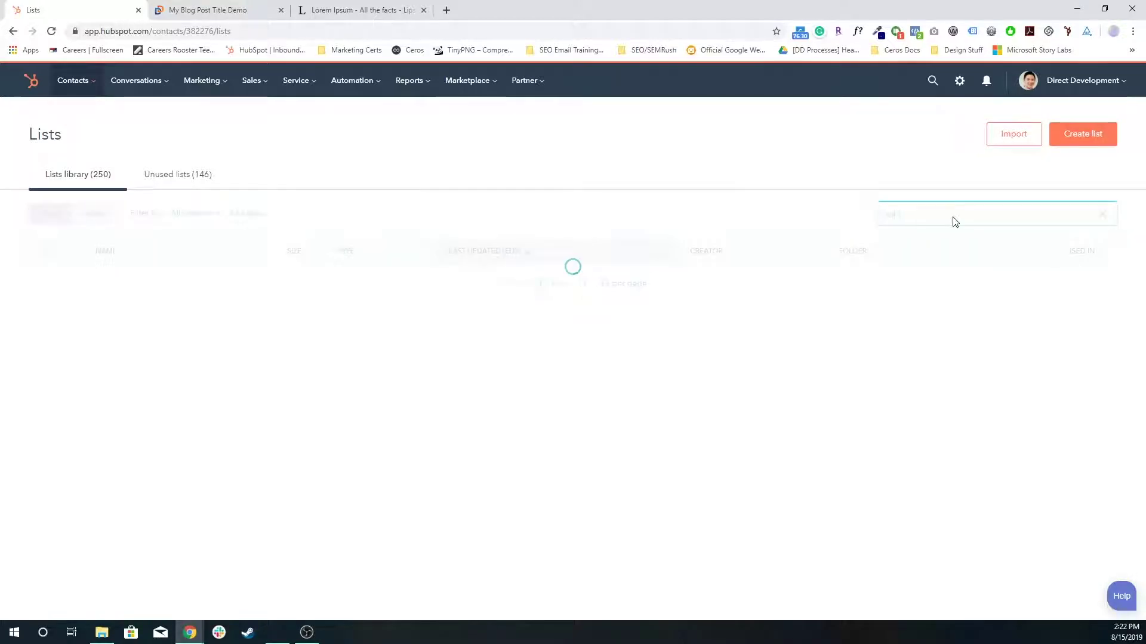
pyautogui.press('BackSpace')
pyautogui.press('BackSpace')
pyautogui.press('BackSpace')
pyautogui.press('BackSpace')
pyautogui.press('BackSpace')
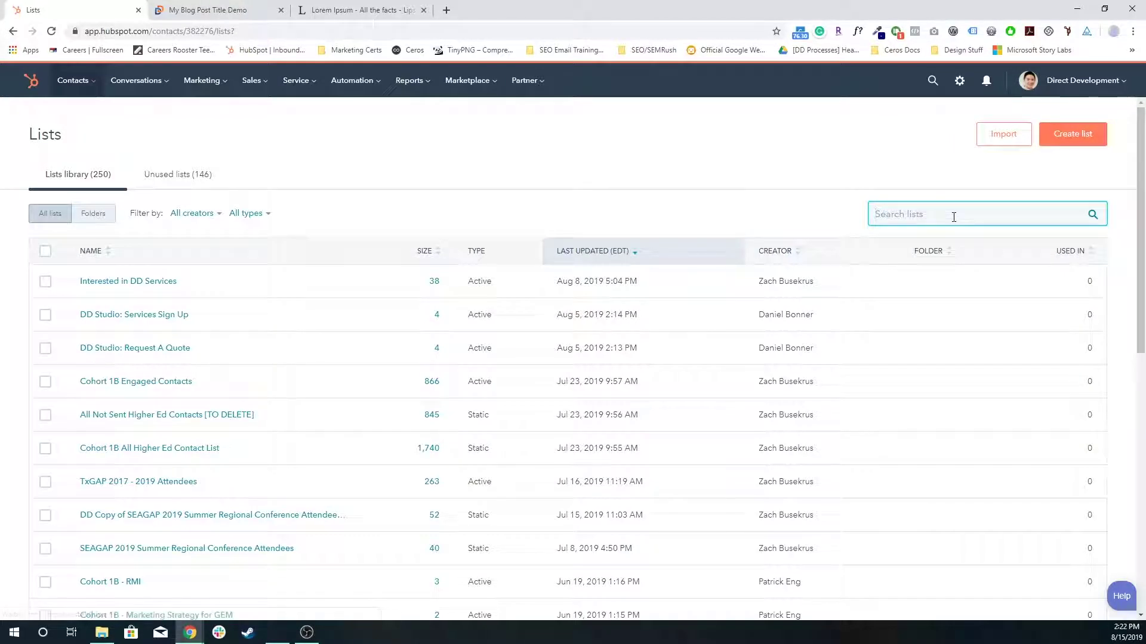
pyautogui.write('high')
pyautogui.press('BackSpace')
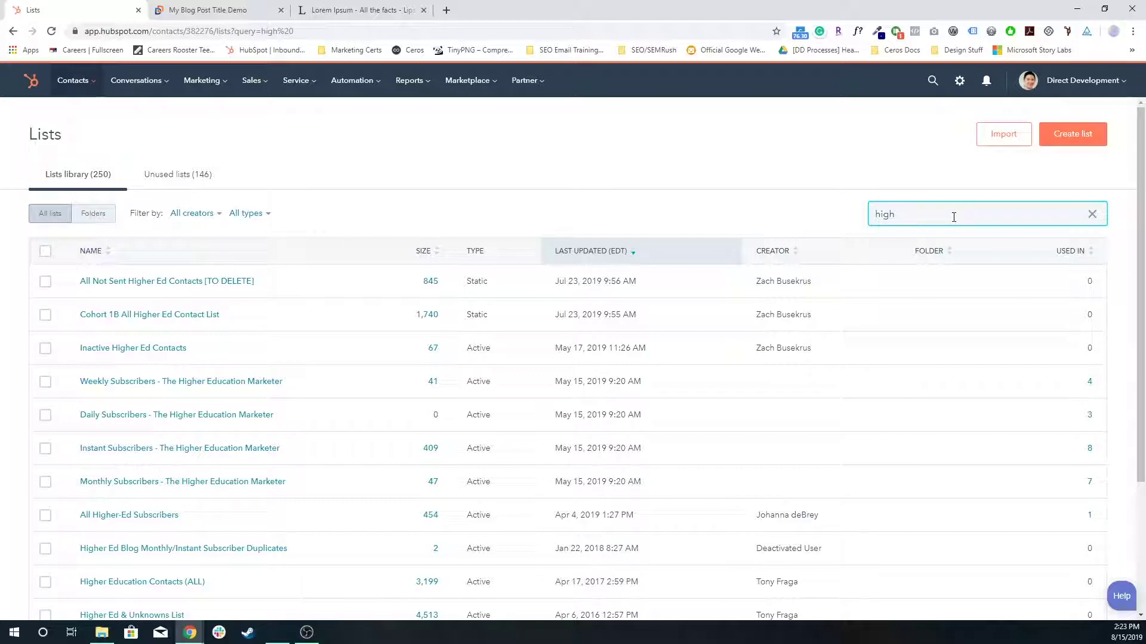
pyautogui.write('er ed')
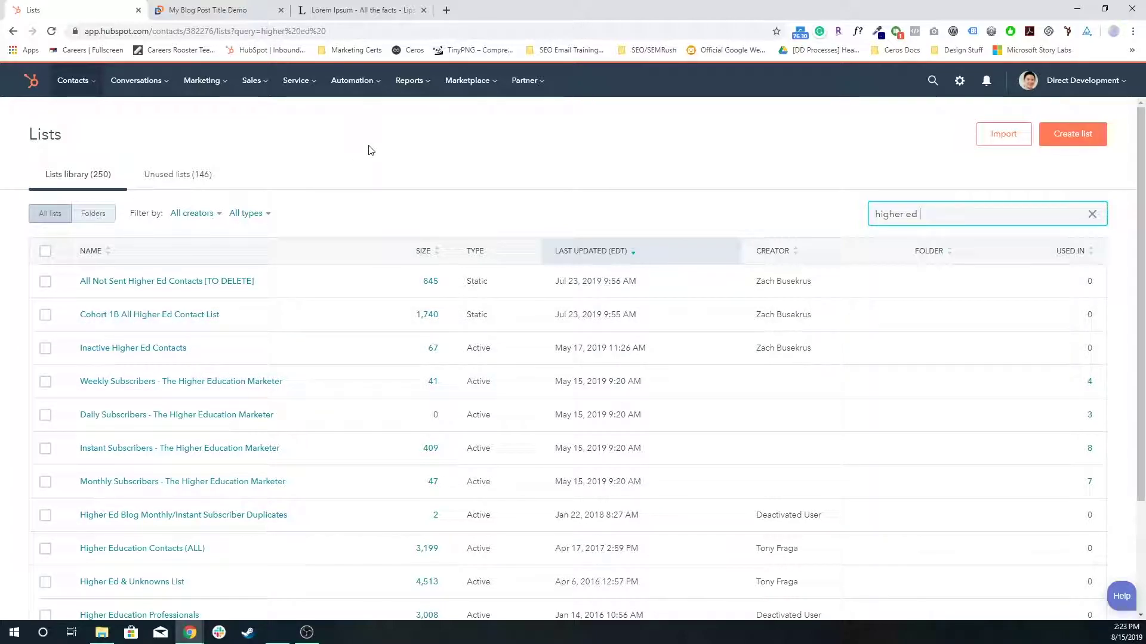
# Go back through Marketing > Website > Blog and open the blog post
pyautogui.click(184, 12)
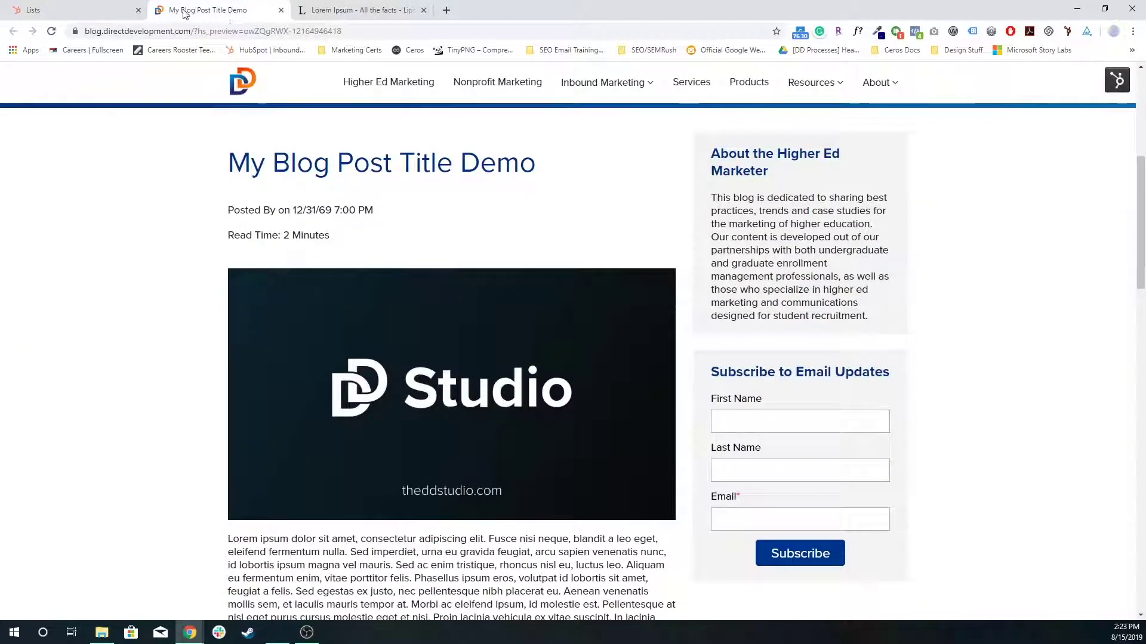
pyautogui.click(72, 10)
pyautogui.click(202, 80)
pyautogui.moveTo(220, 187)
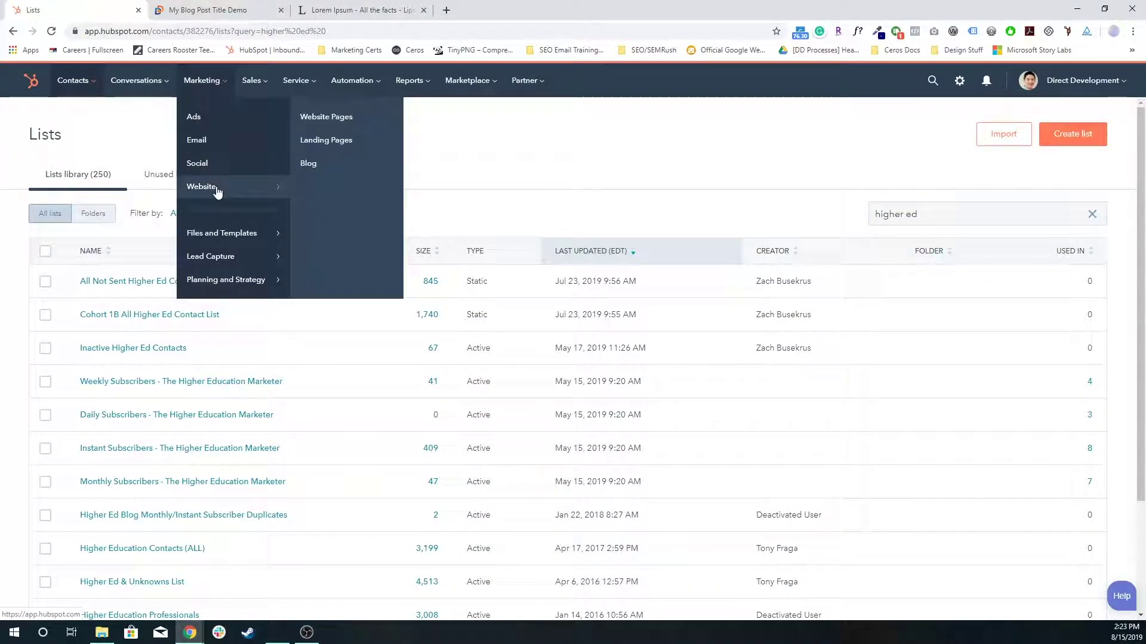
pyautogui.click(324, 168)
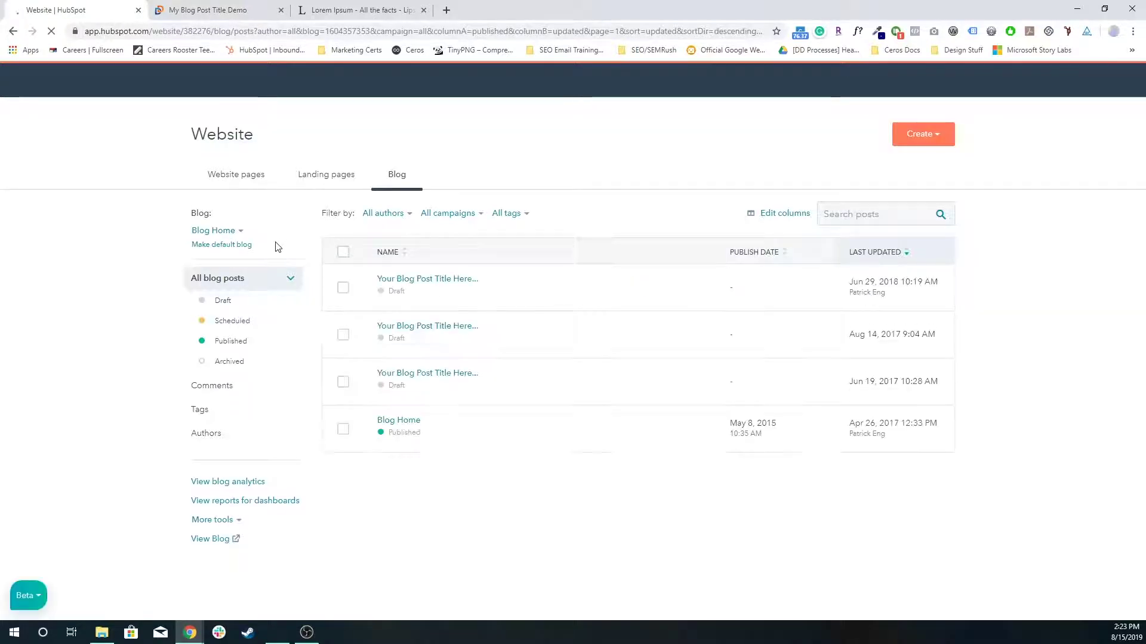
pyautogui.click(222, 233)
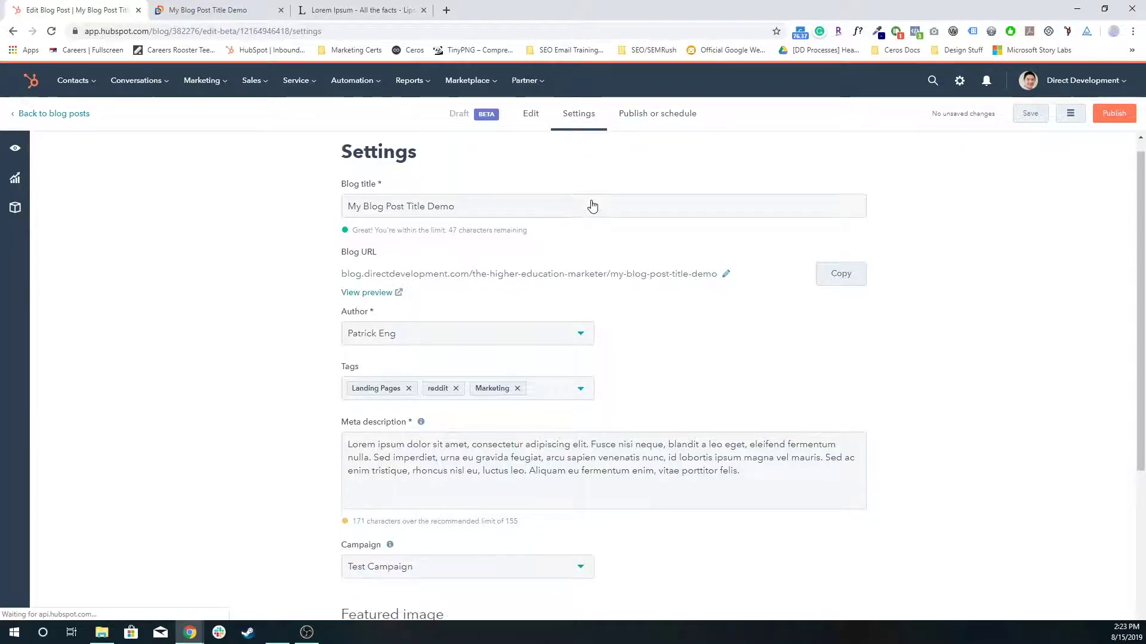
# Check the meta description and title on the Settings page of 'My Blog Post Title Demo'
pyautogui.scroll(-5, 593, 206)
pyautogui.scroll(4, 578, 227)
pyautogui.click(529, 447)
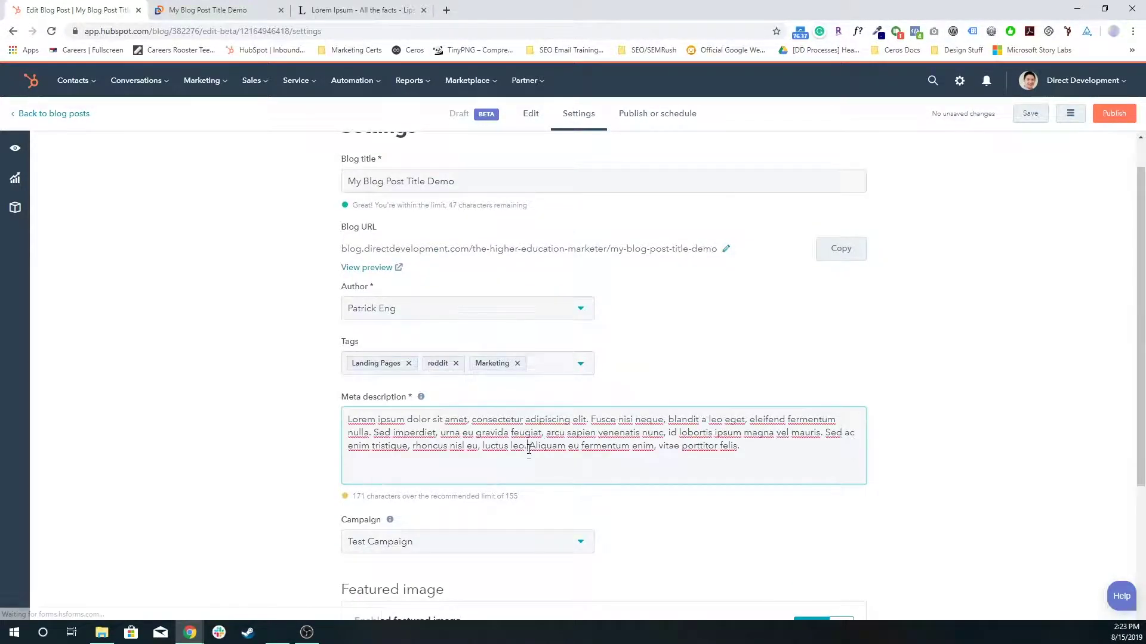
pyautogui.tripleClick(441, 182)
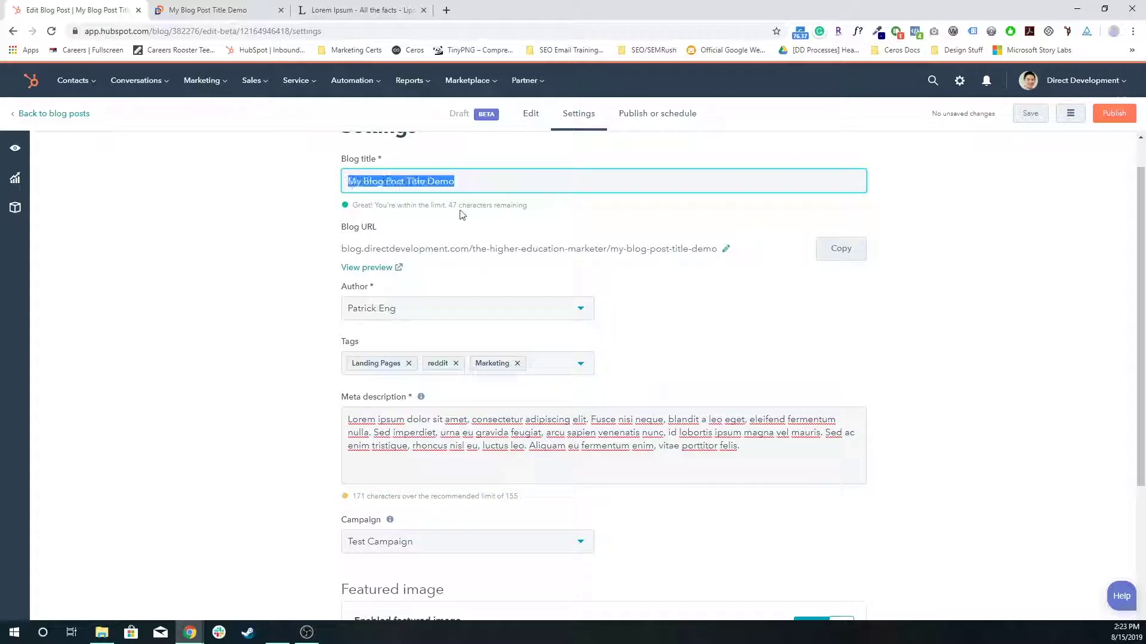
pyautogui.scroll(-4, 669, 287)
pyautogui.scroll(4, 626, 406)
pyautogui.scroll(-4, 629, 433)
pyautogui.scroll(5, 542, 315)
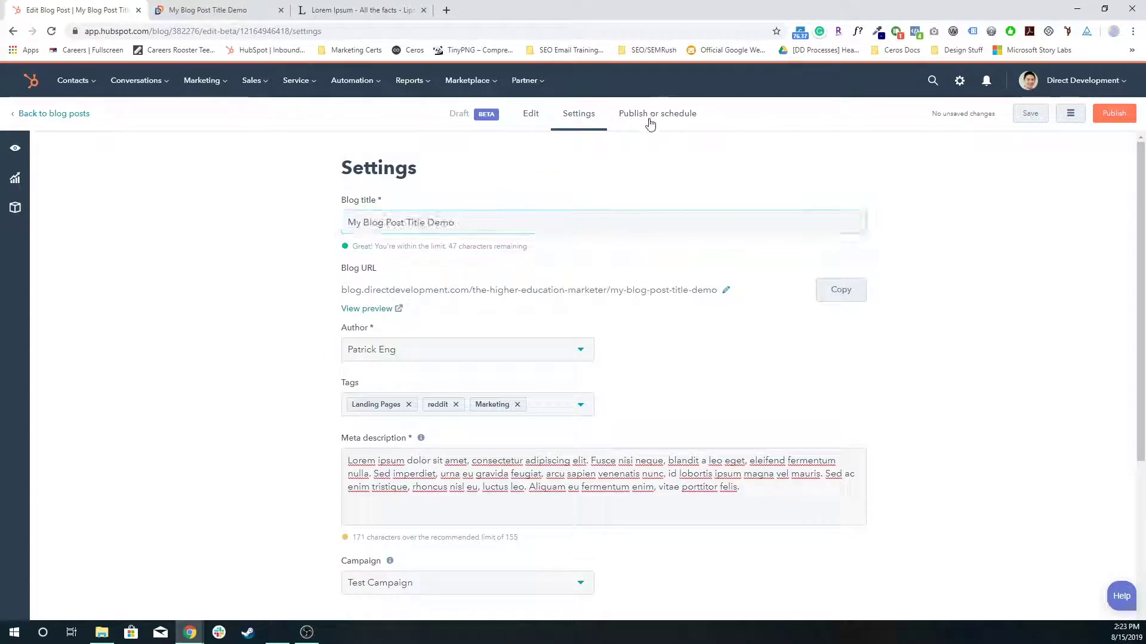
# Schedule the post for later with a release date of 08/23/2019 at 2:24 PM
pyautogui.click(650, 116)
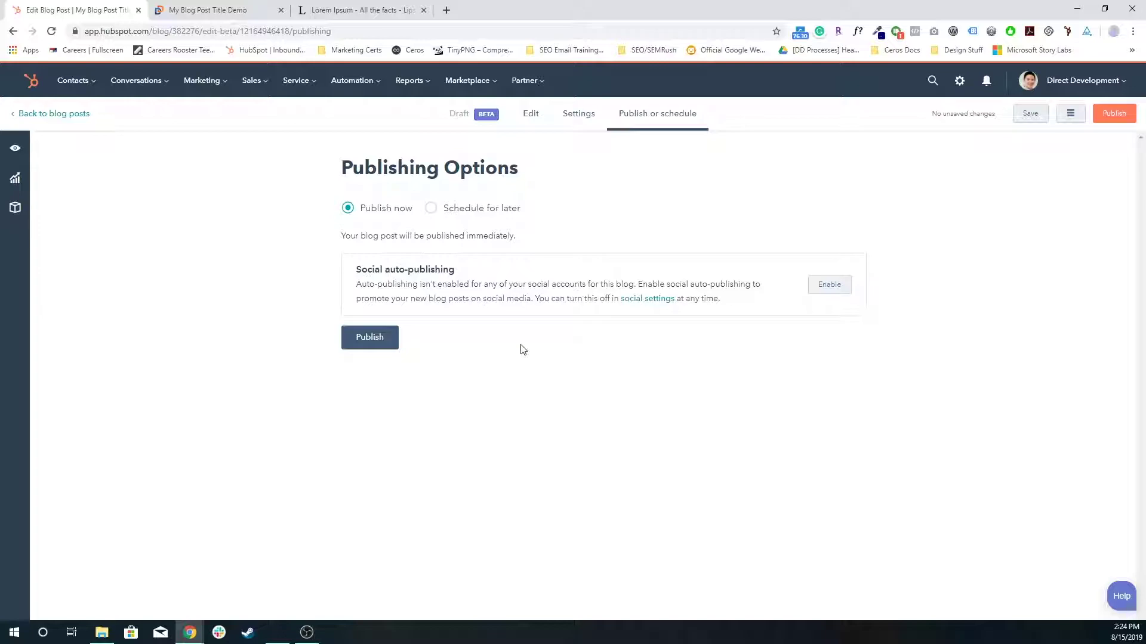
pyautogui.click(490, 212)
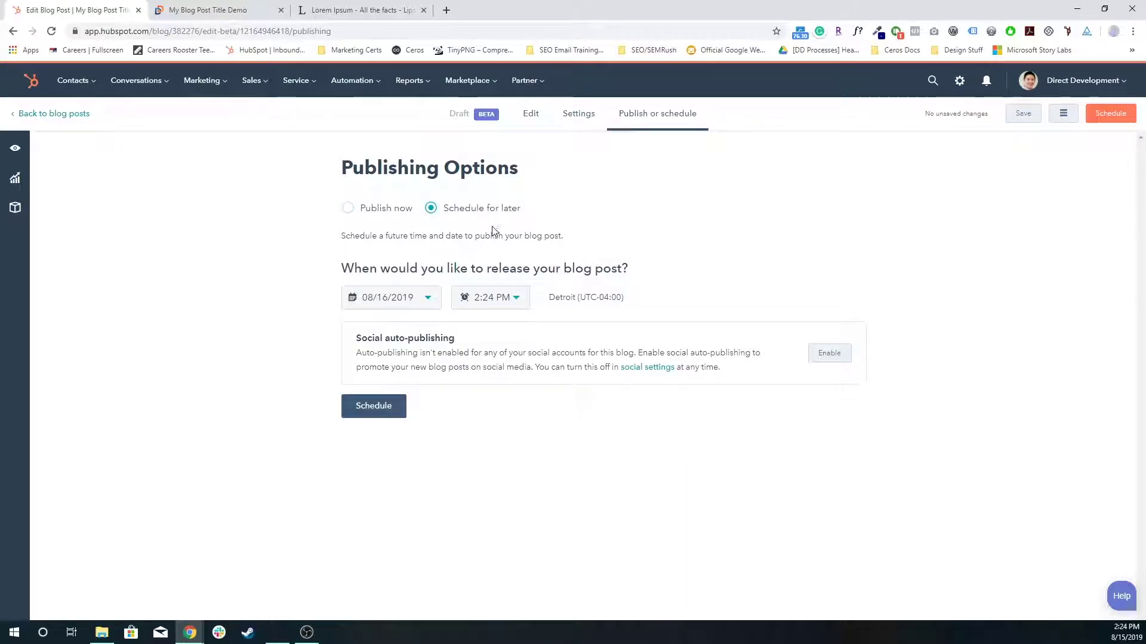
pyautogui.click(433, 308)
pyautogui.click(494, 430)
# Change the release date to 08/14/2019 and highlight the backdating notice about skipped notifications
pyautogui.click(380, 306)
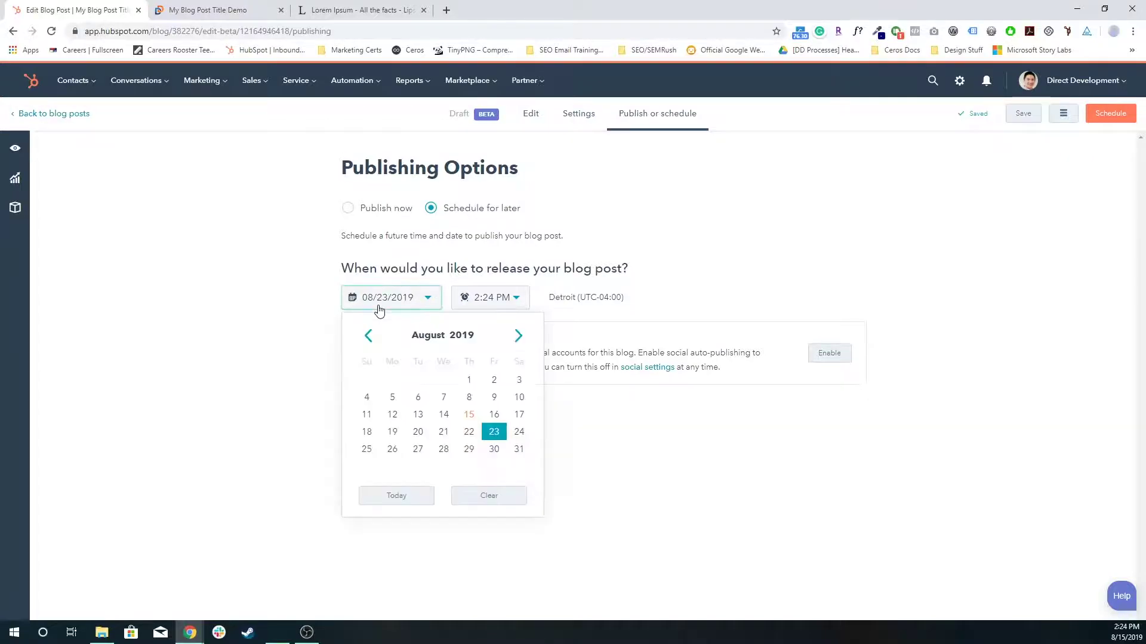
pyautogui.click(444, 416)
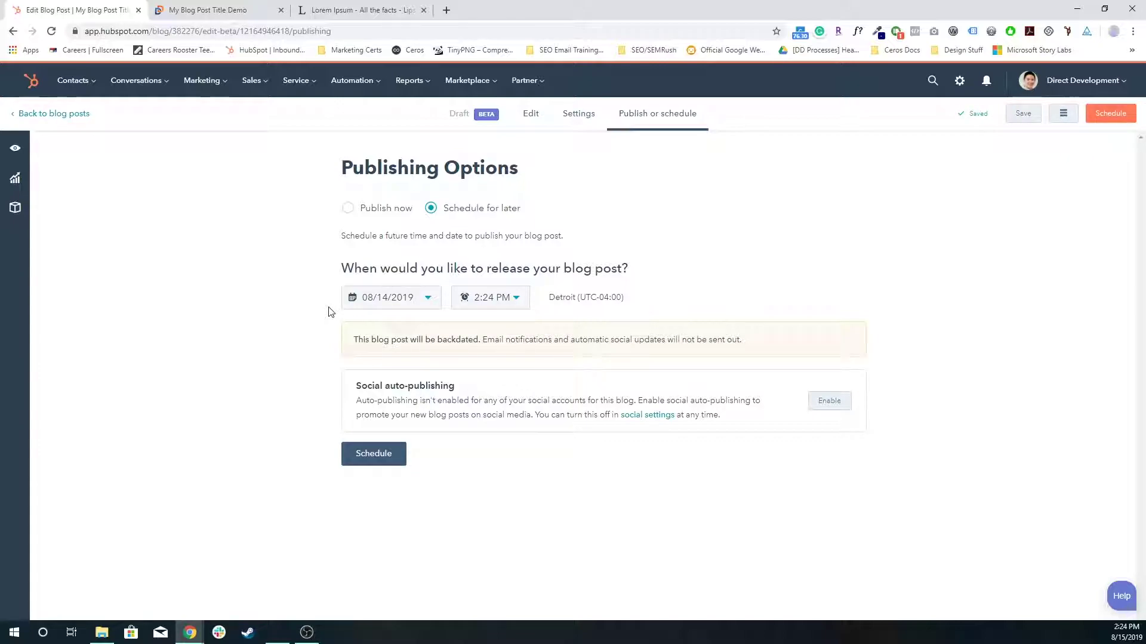
pyautogui.moveTo(483, 342); pyautogui.dragTo(755, 357)
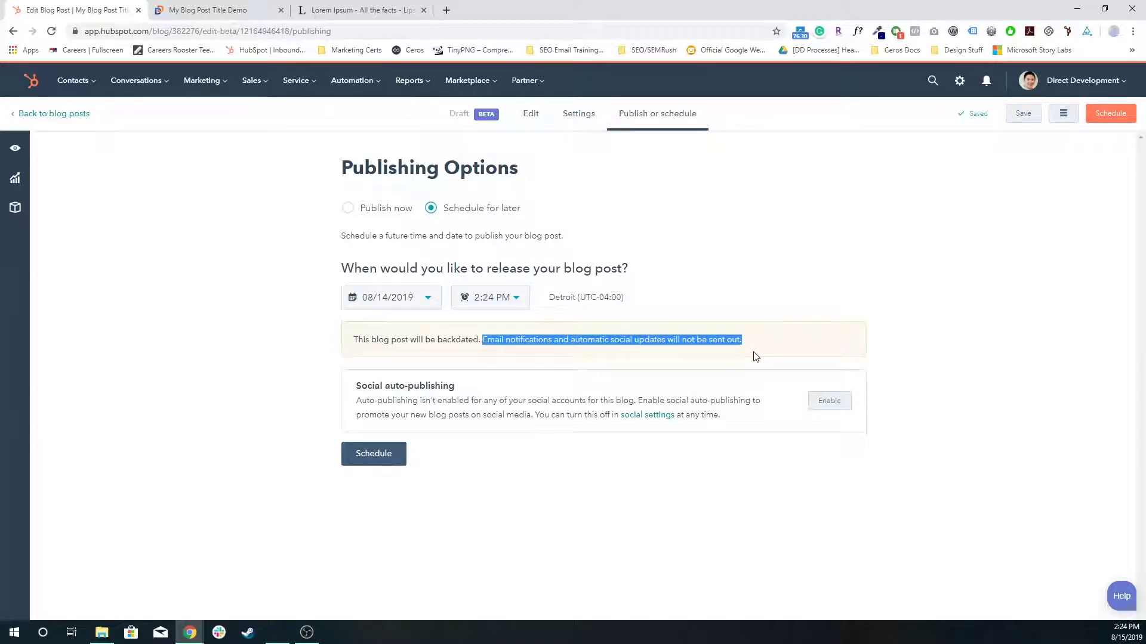
pyautogui.click(676, 484)
pyautogui.tripleClick(391, 386)
pyautogui.click(284, 391)
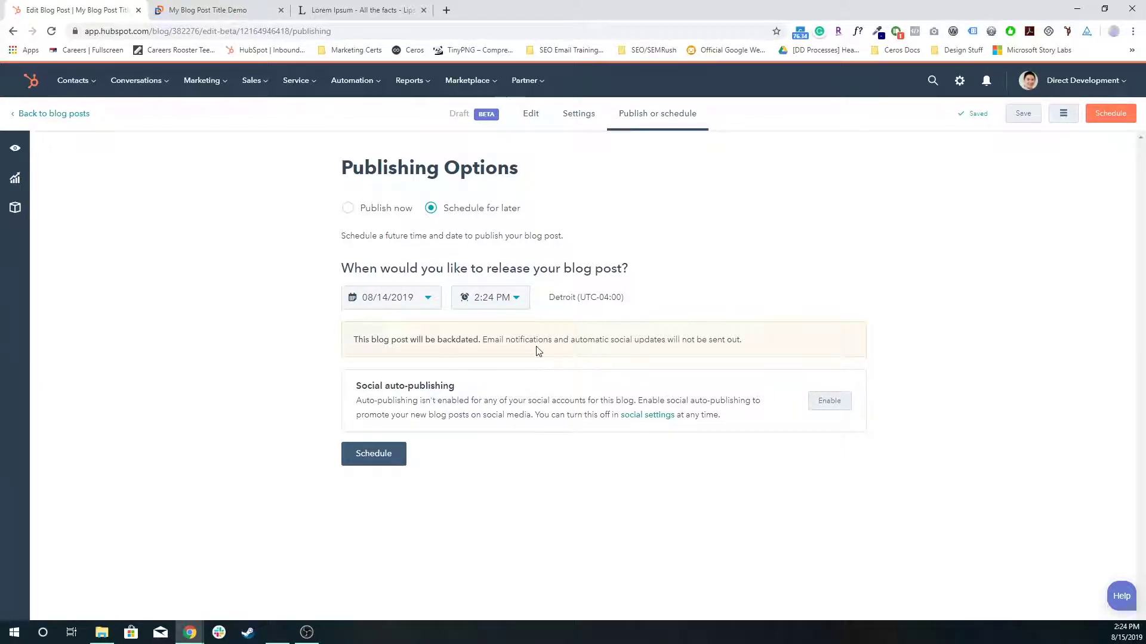
pyautogui.moveTo(483, 339); pyautogui.dragTo(757, 346)
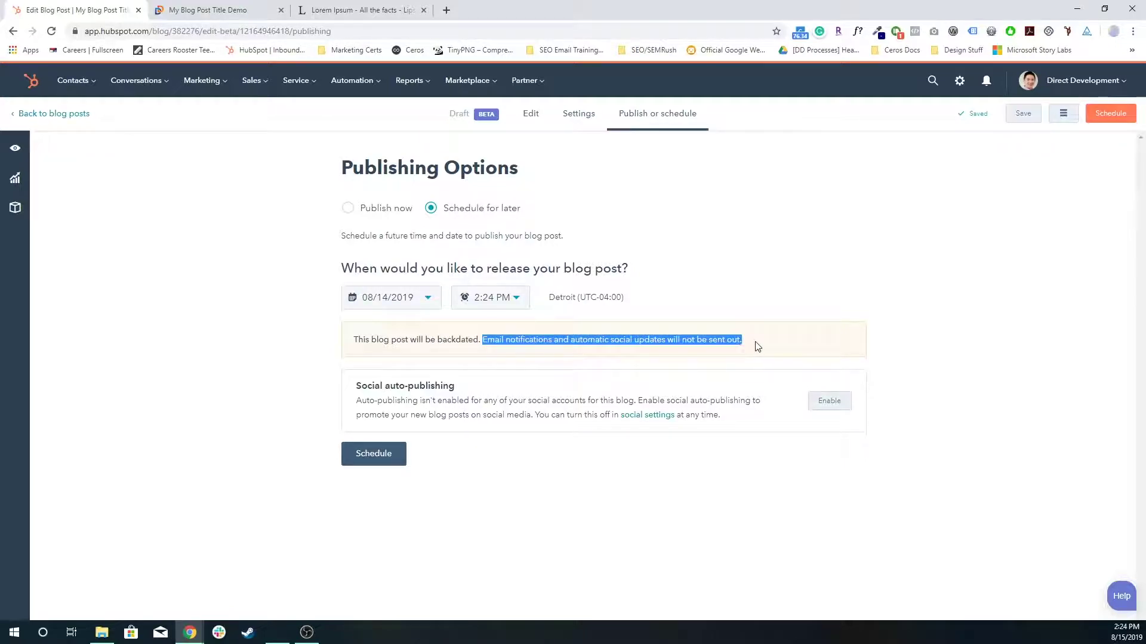
# Return to the content editor and preview the 2:22, 2:21 and 2:19 PM revisions
pyautogui.click(573, 123)
pyautogui.click(527, 119)
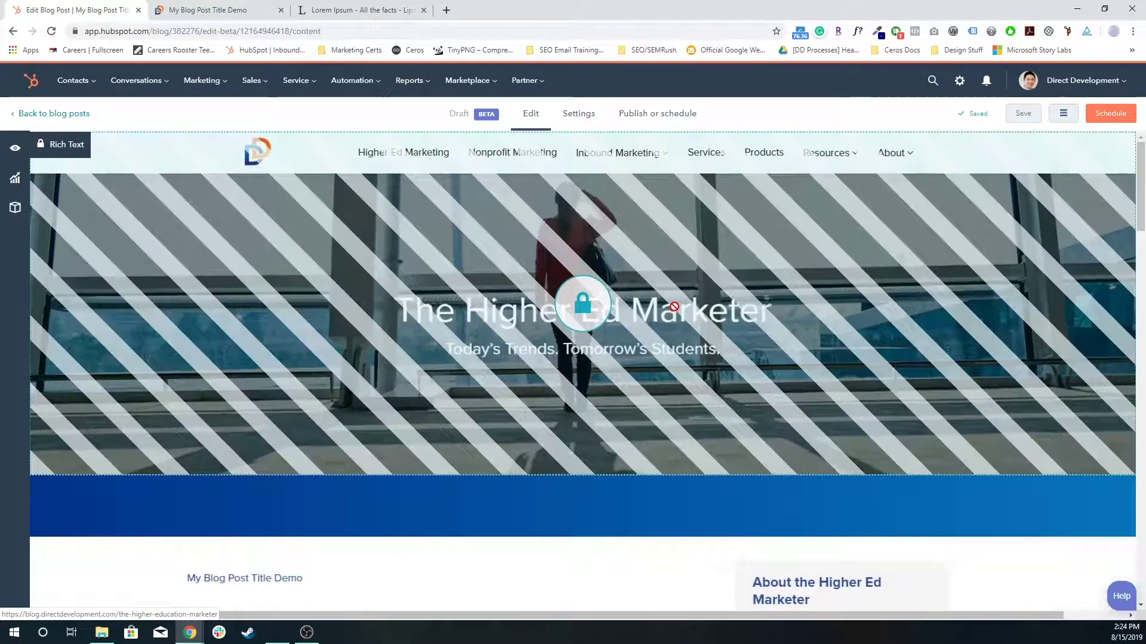
pyautogui.scroll(-5, 631, 328)
pyautogui.scroll(-3, 585, 451)
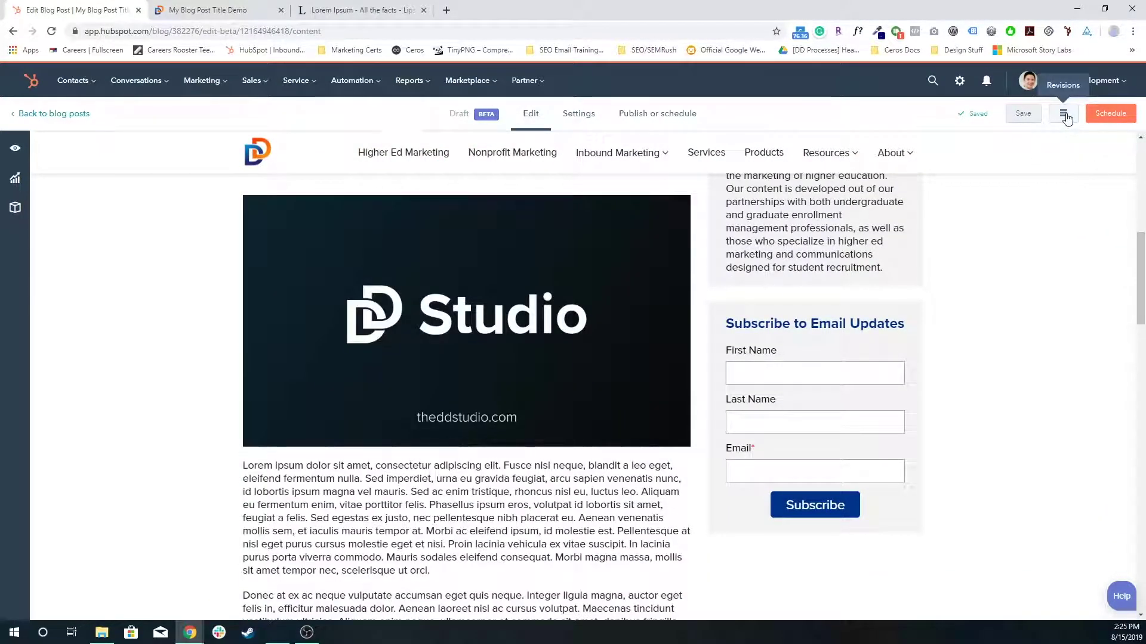
pyautogui.click(1064, 116)
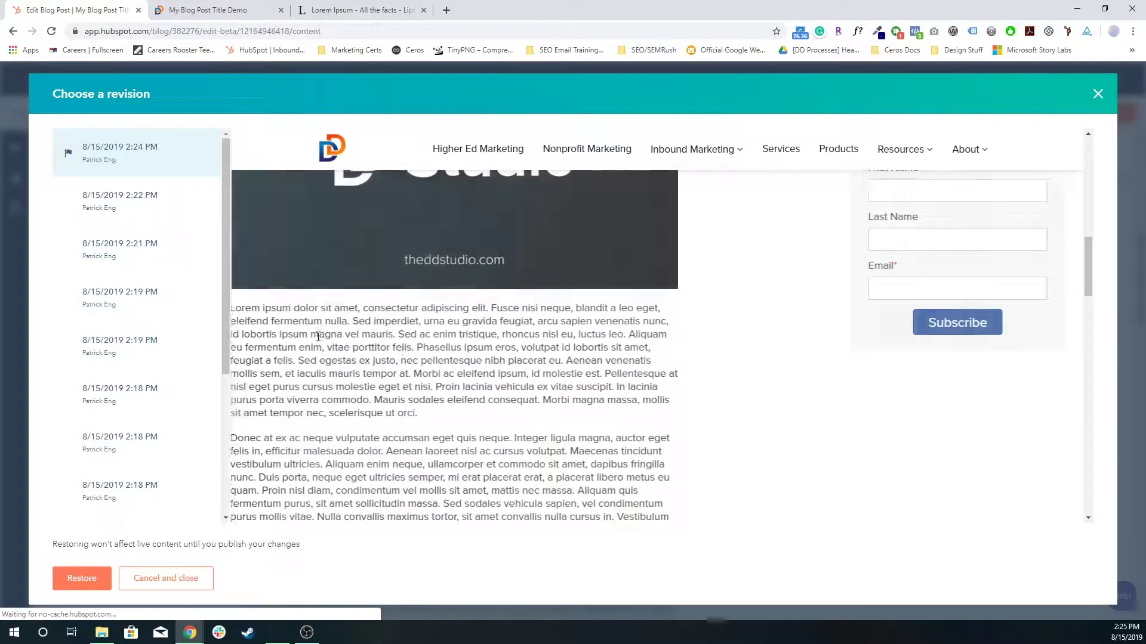
pyautogui.click(143, 209)
pyautogui.click(126, 258)
pyautogui.click(127, 303)
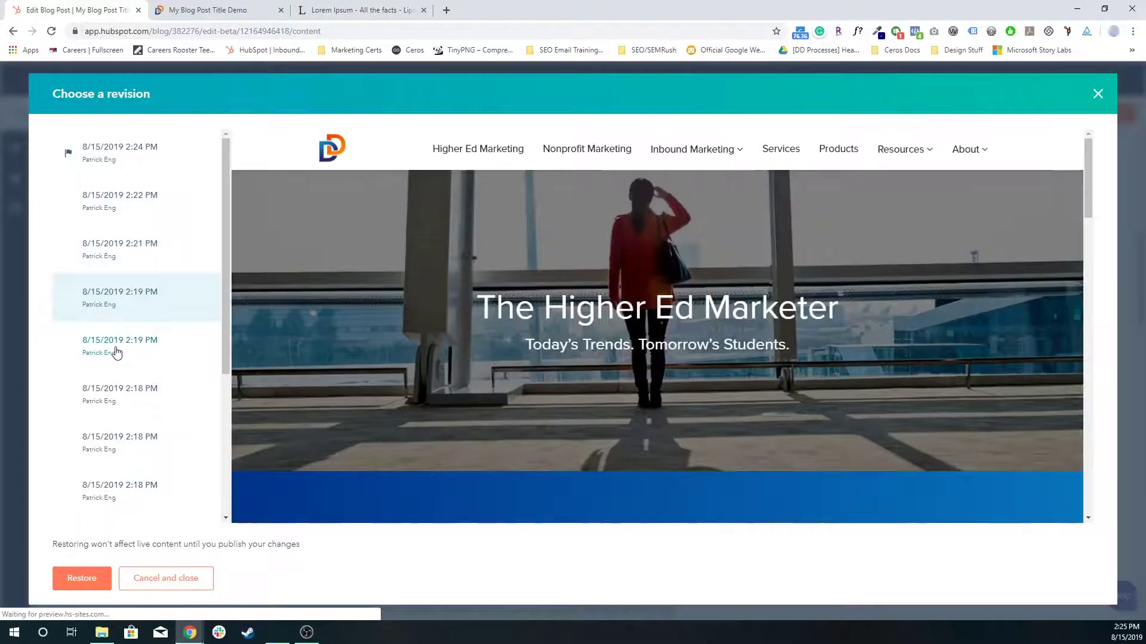
pyautogui.click(96, 351)
# Close the revision history and delete the existing read-more divider from the body
pyautogui.click(1098, 94)
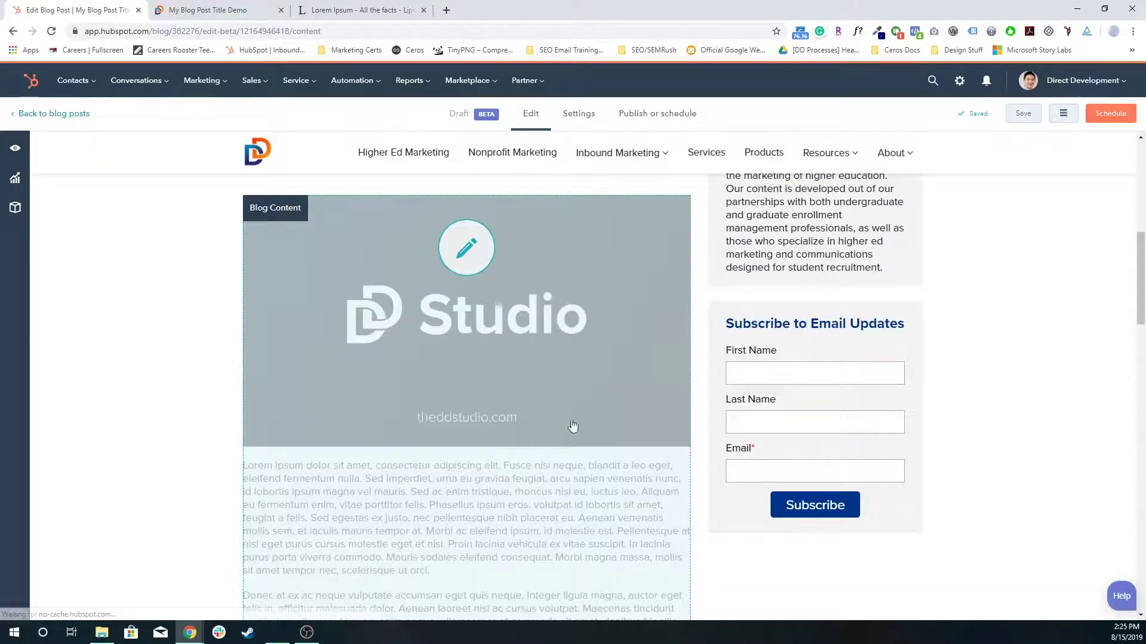
pyautogui.scroll(-5, 566, 406)
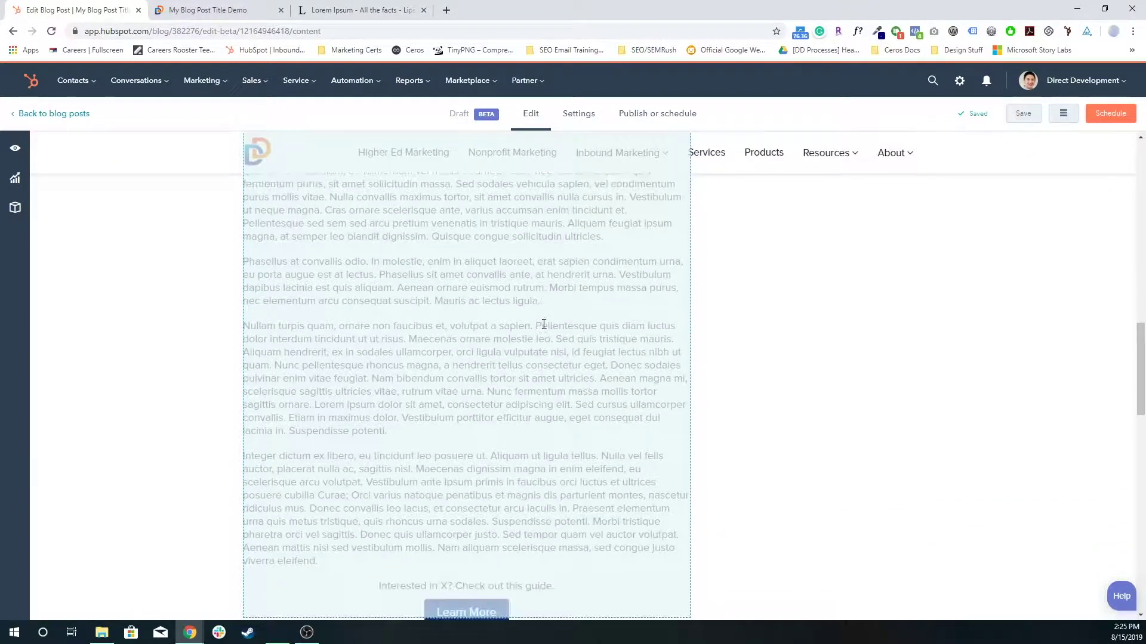
pyautogui.scroll(6, 527, 358)
pyautogui.scroll(-4, 519, 376)
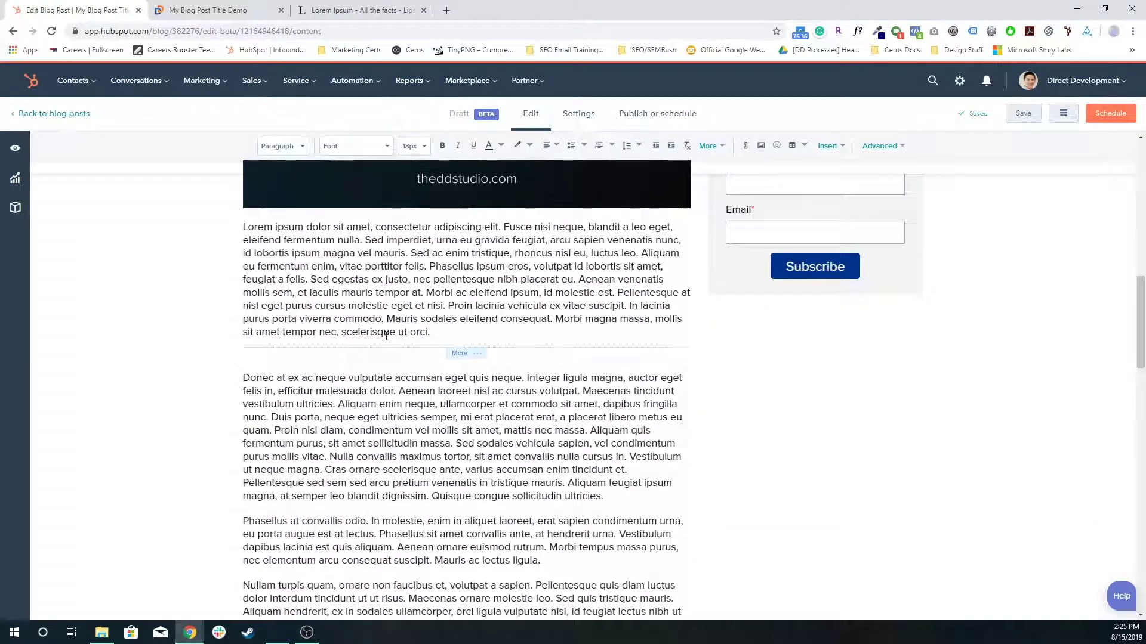
pyautogui.click(384, 327)
pyautogui.scroll(-4, 430, 370)
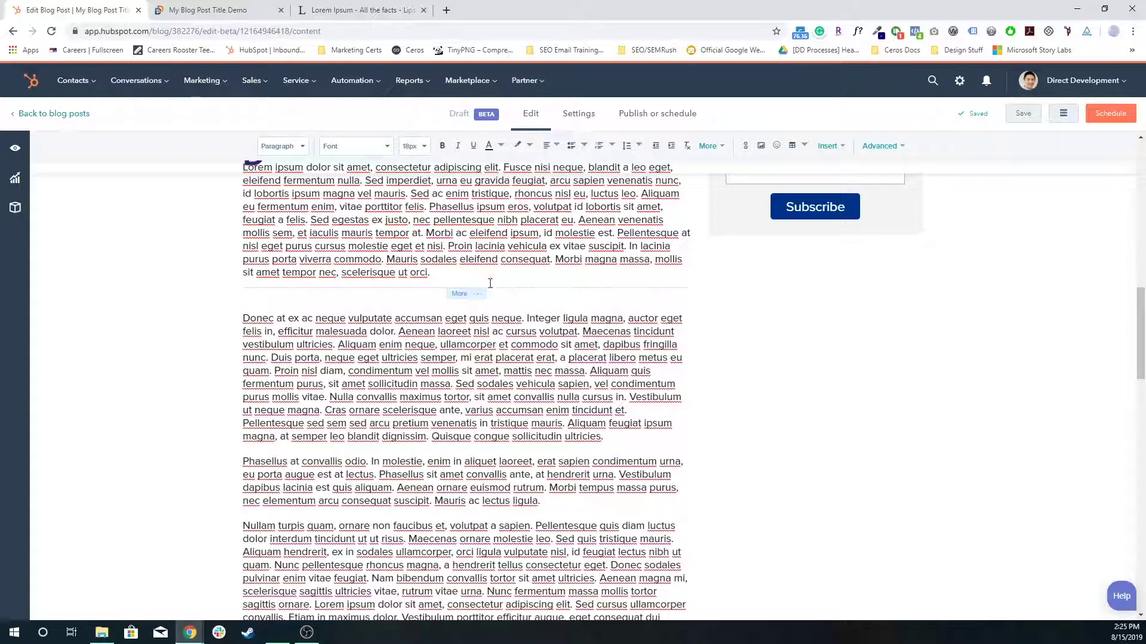
pyautogui.click(461, 299)
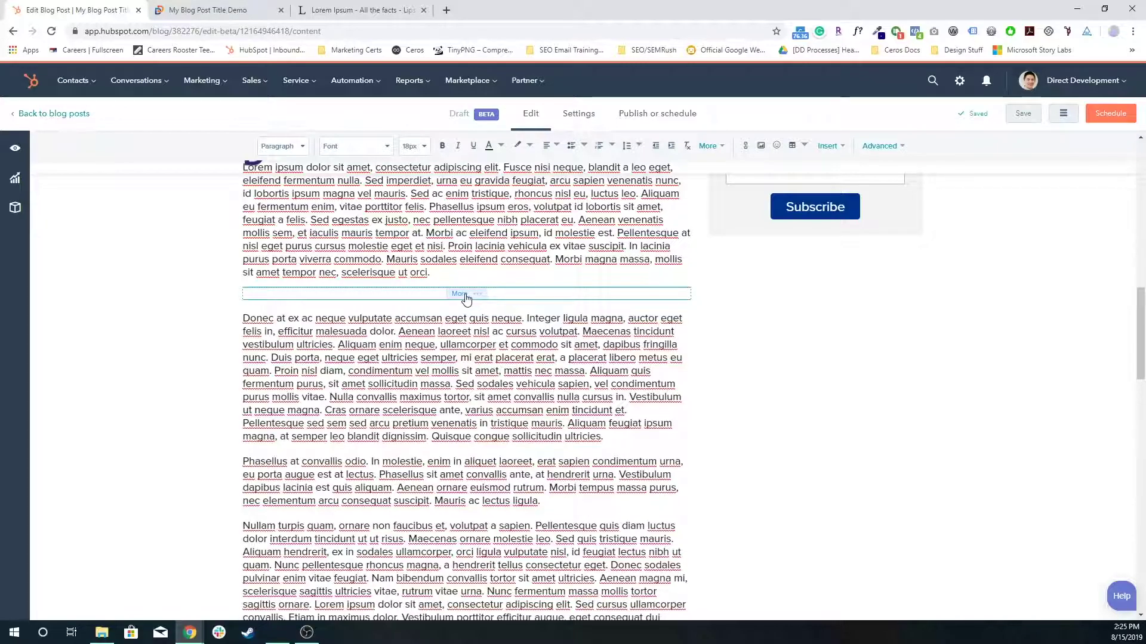
pyautogui.press('Delete')
# Insert a read-more separator right after 'vitae porttitor felis.' in the first paragraph
pyautogui.scroll(1, 445, 279)
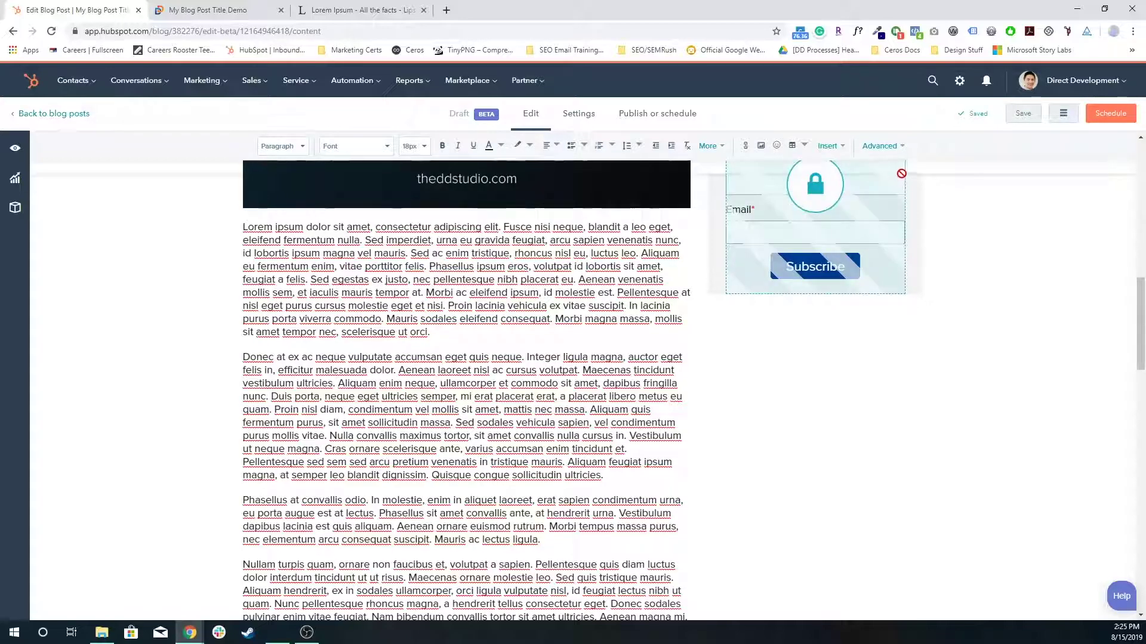
pyautogui.click(840, 148)
pyautogui.click(844, 224)
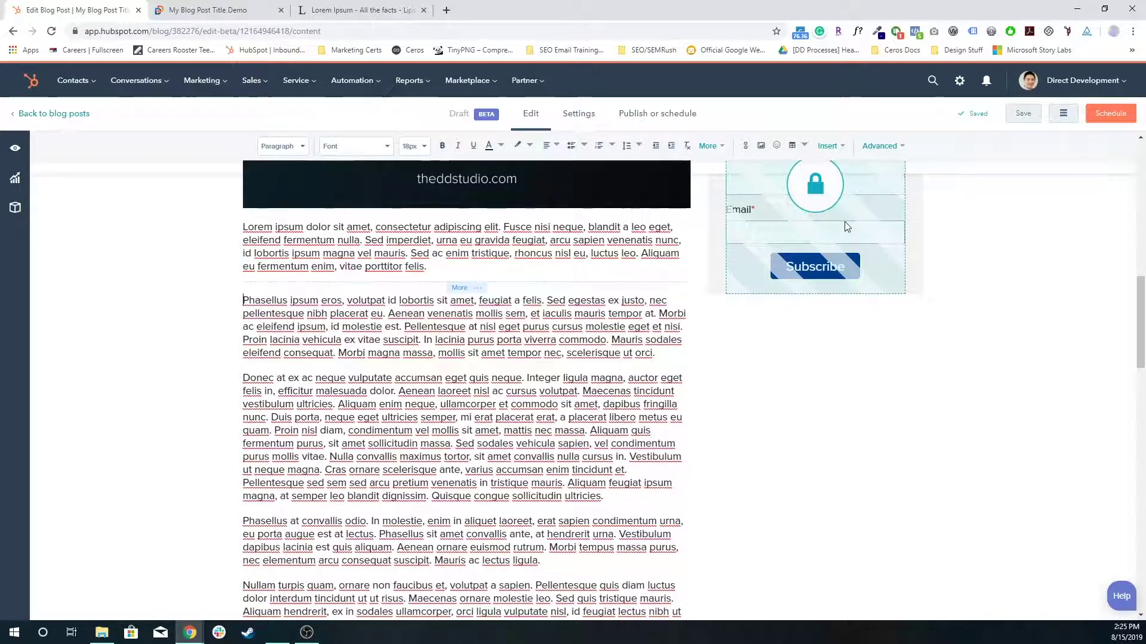
pyautogui.click(156, 313)
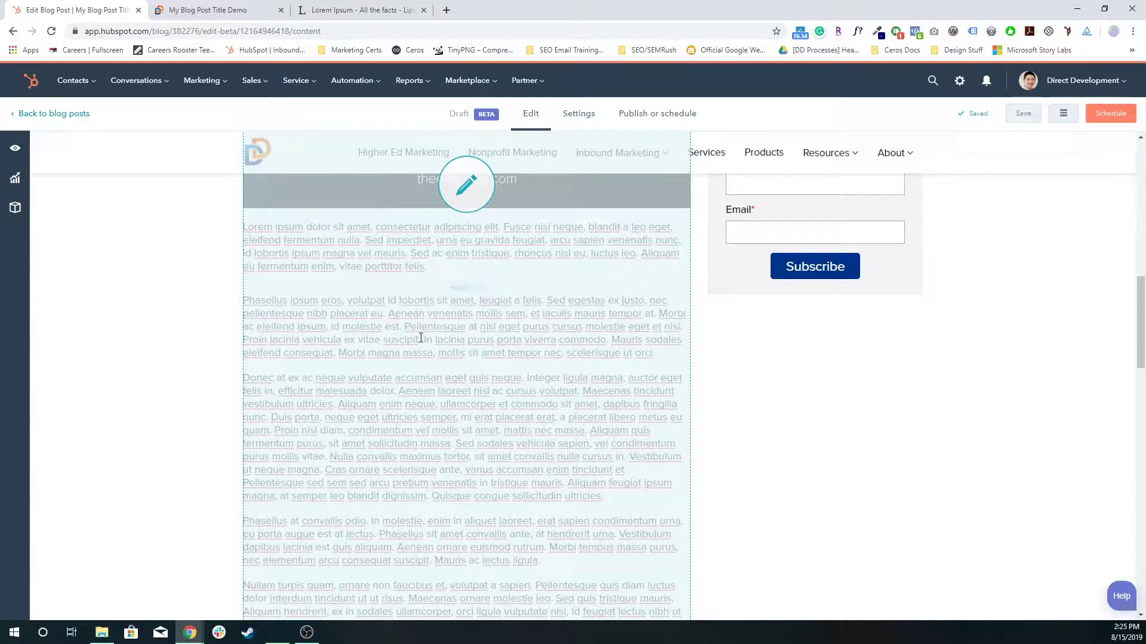
pyautogui.click(476, 267)
pyautogui.click(880, 146)
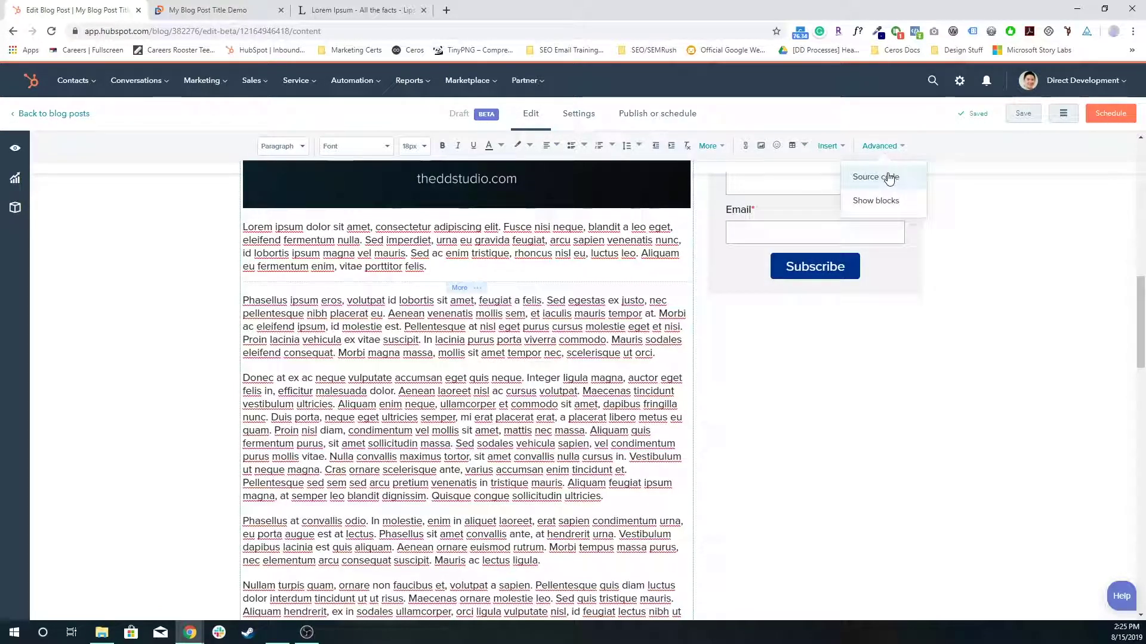
pyautogui.click(883, 173)
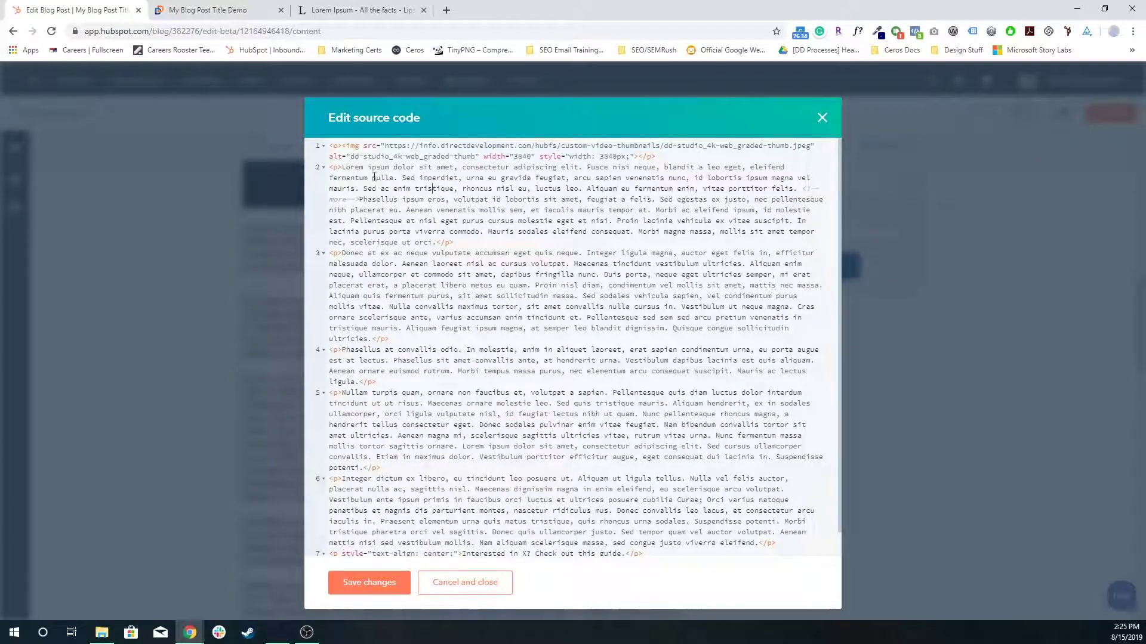
pyautogui.click(451, 242)
pyautogui.click(335, 168)
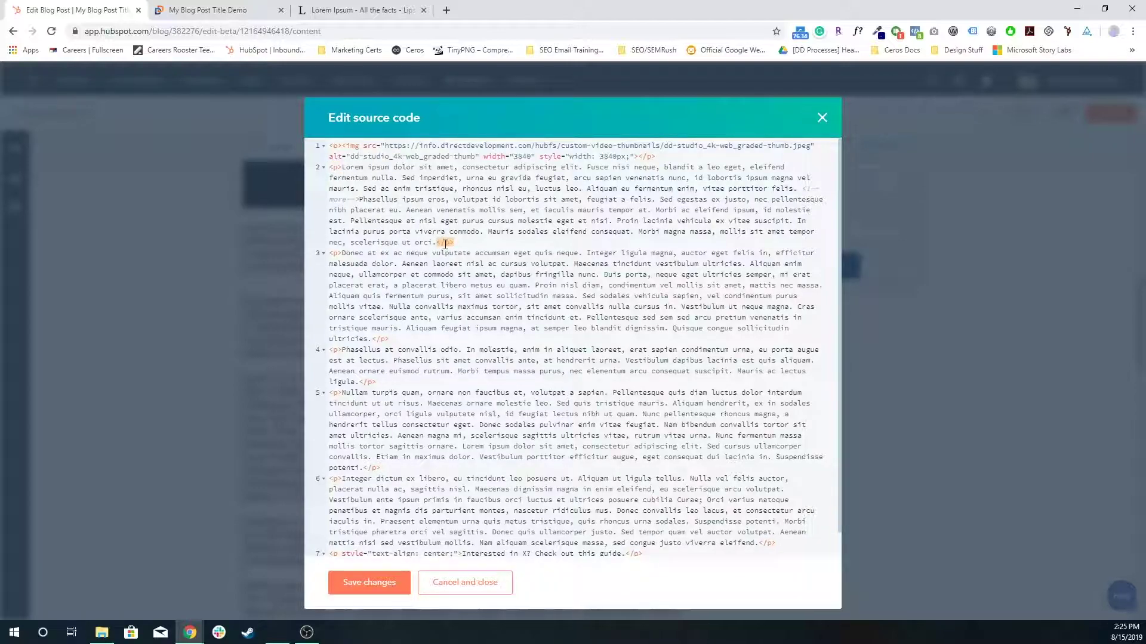
pyautogui.moveTo(359, 199); pyautogui.dragTo(802, 189)
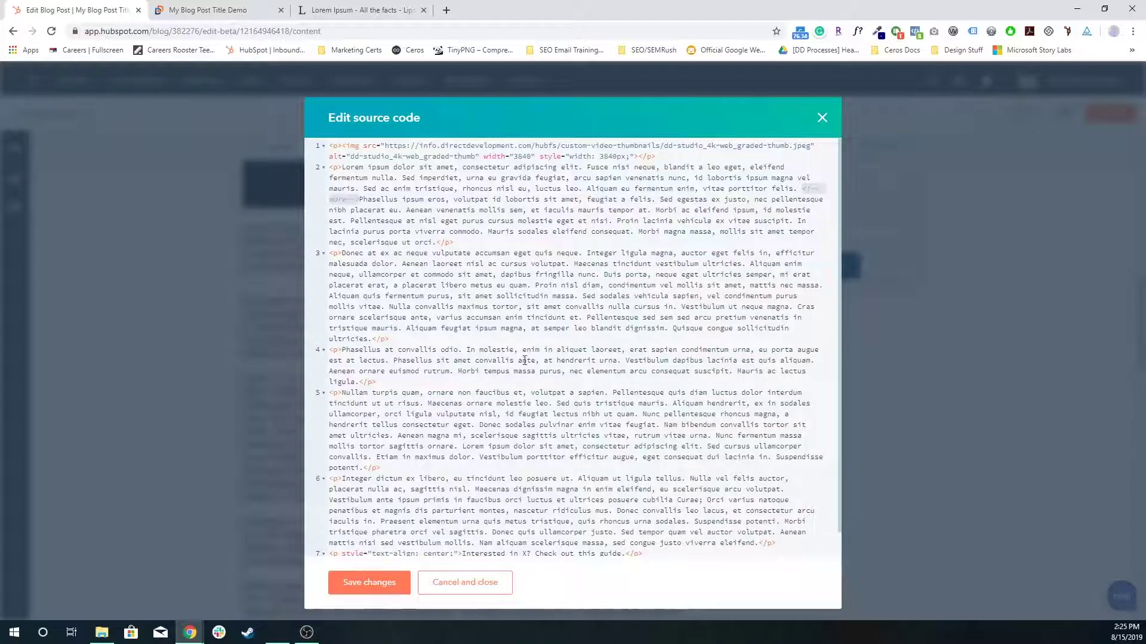
pyautogui.click(369, 583)
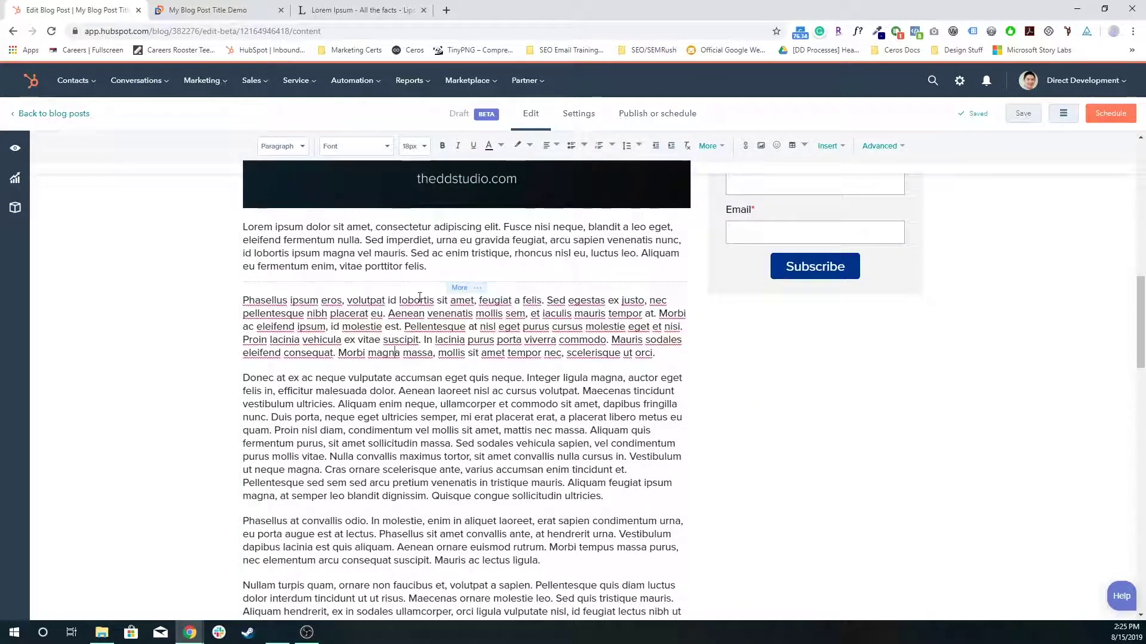
pyautogui.hotkey('ctrl', 'Tab')
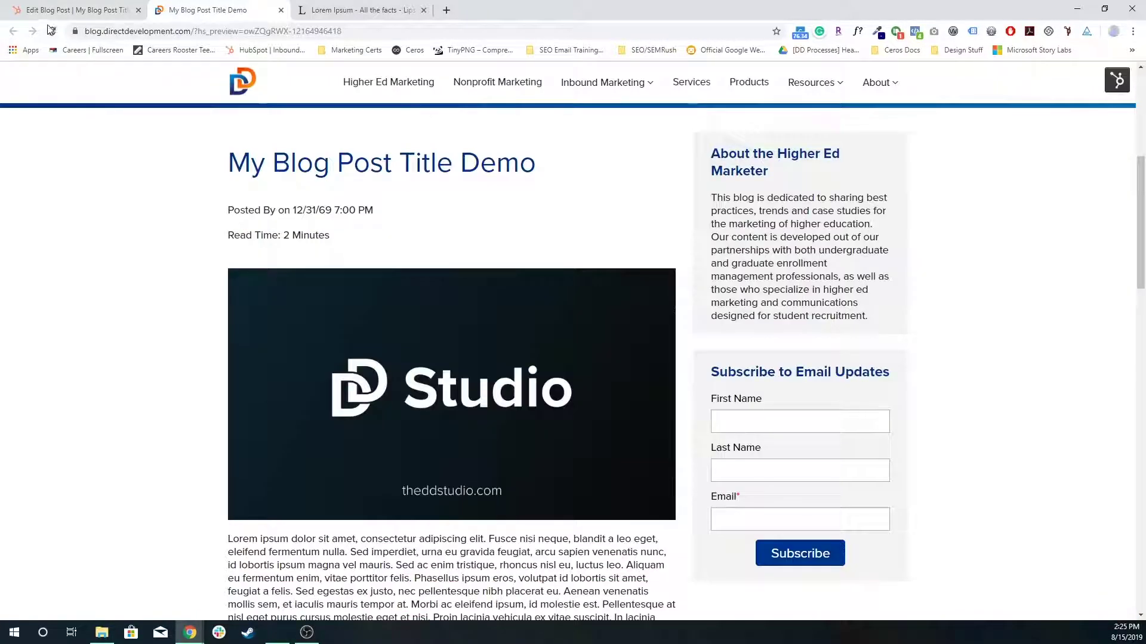
pyautogui.click(51, 30)
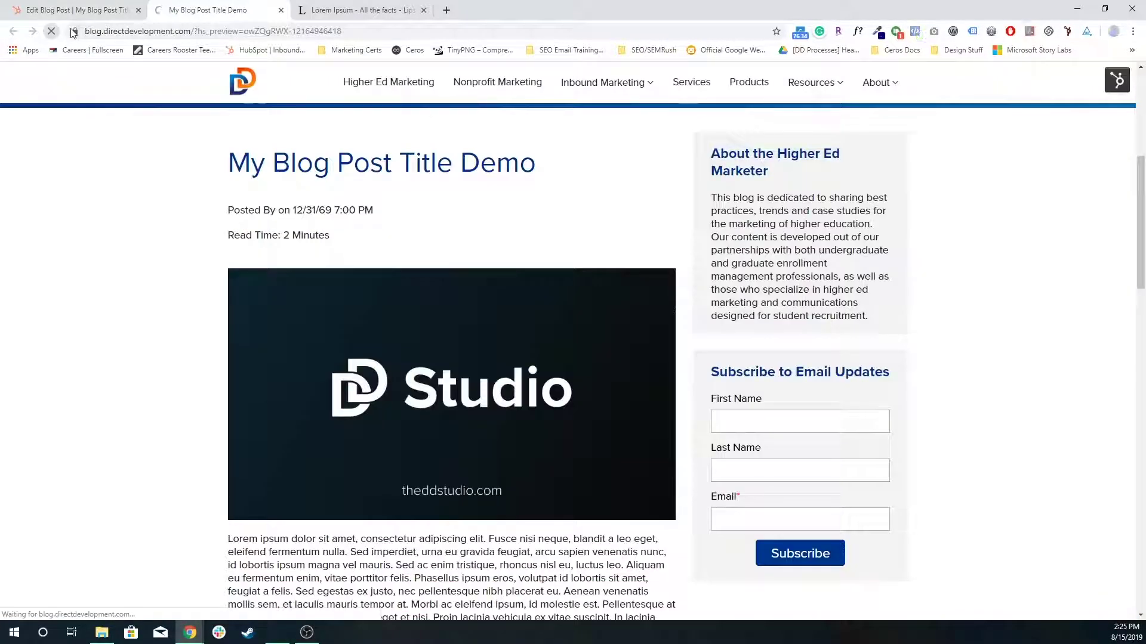
pyautogui.scroll(-3, 407, 292)
pyautogui.scroll(-1, 407, 292)
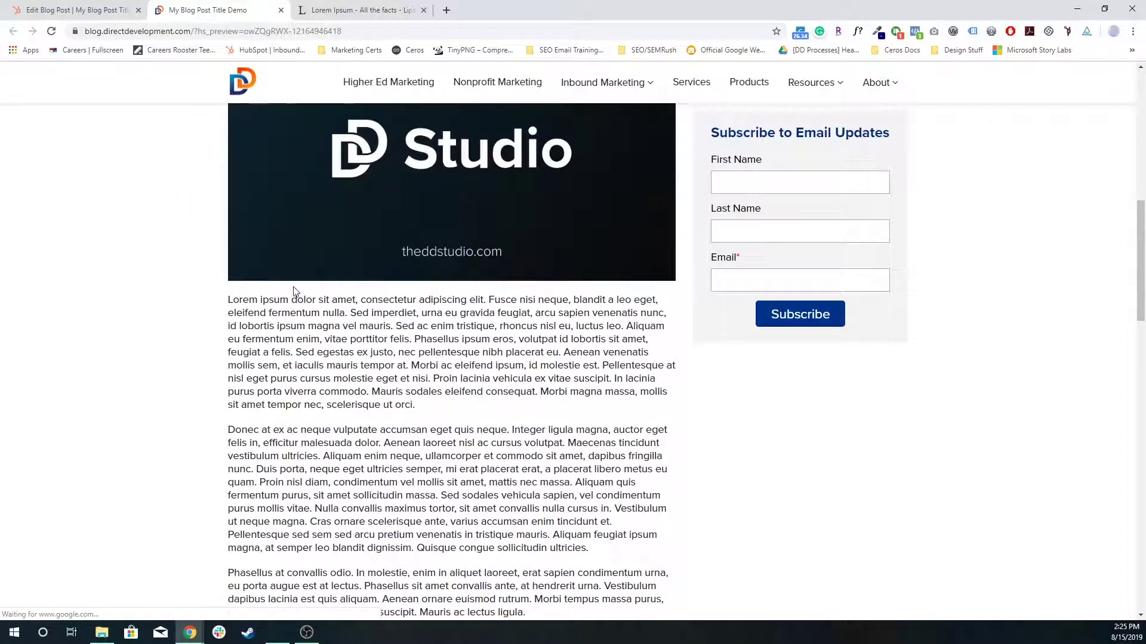
pyautogui.moveTo(226, 300); pyautogui.dragTo(486, 412)
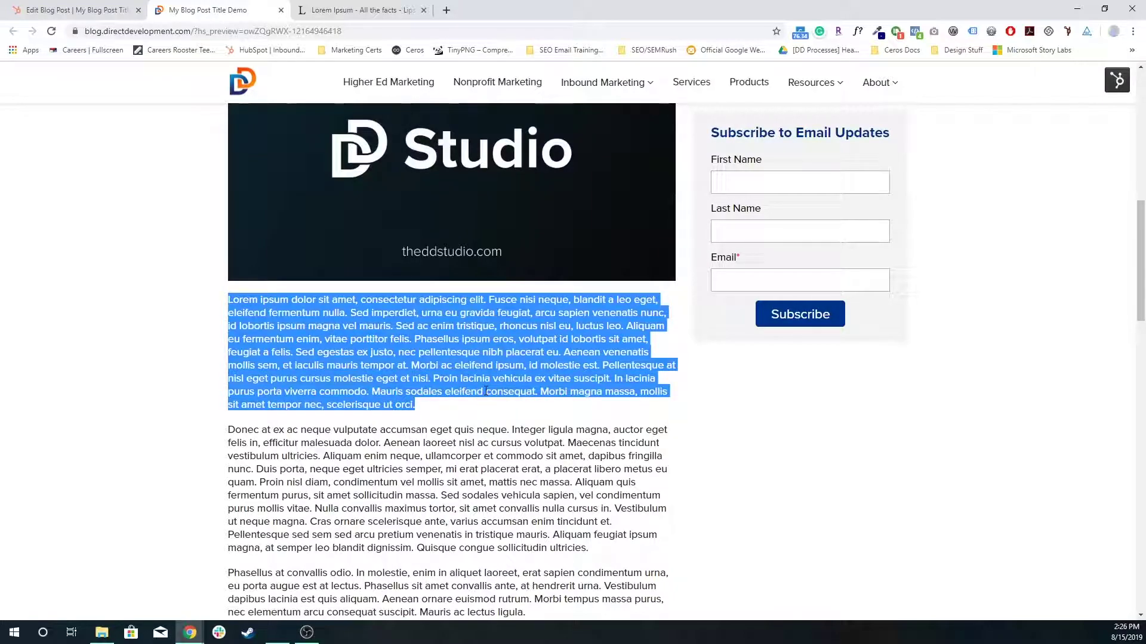
pyautogui.click(435, 359)
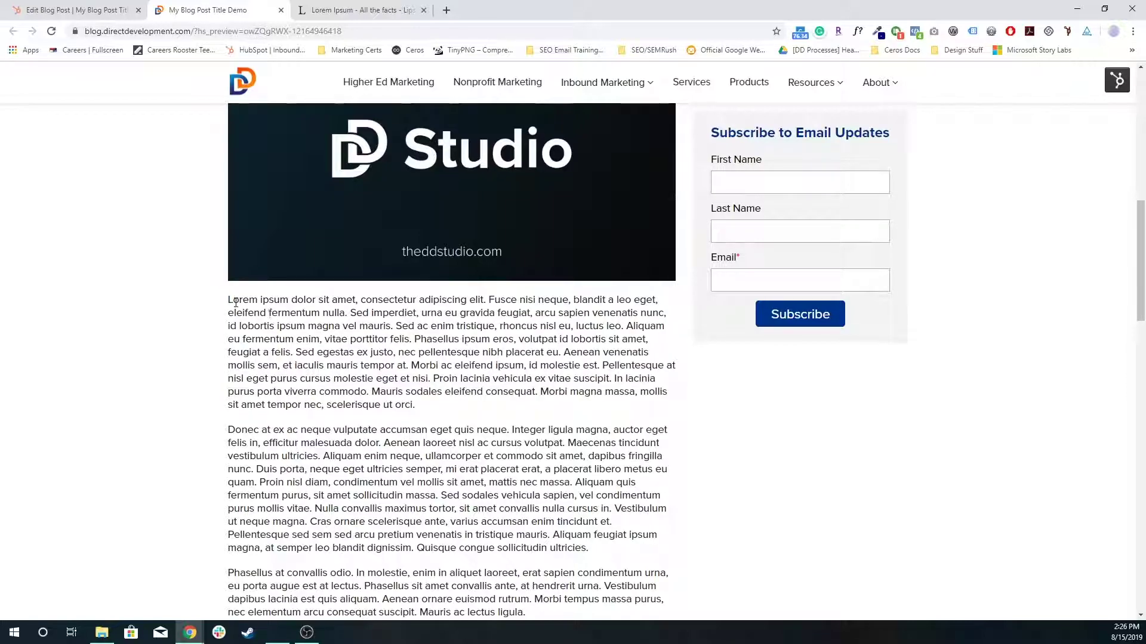
pyautogui.moveTo(228, 300); pyautogui.dragTo(412, 343)
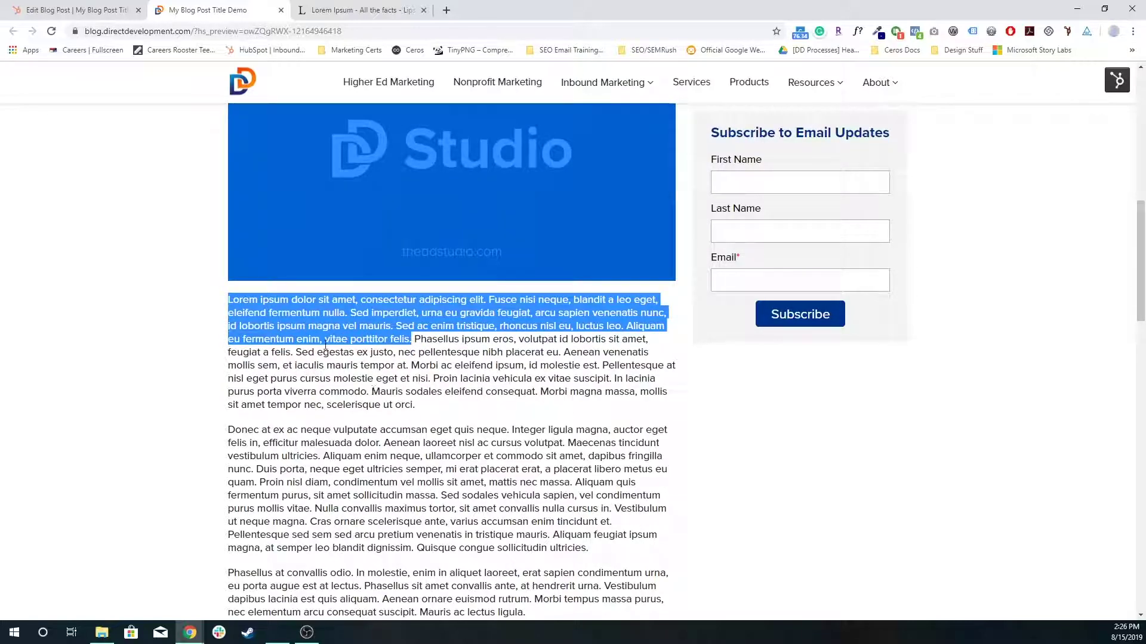
pyautogui.click(194, 332)
# Insert an empty line after 'Interested in X? Check out this guide.' so it sits above the Learn More link
pyautogui.click(78, 10)
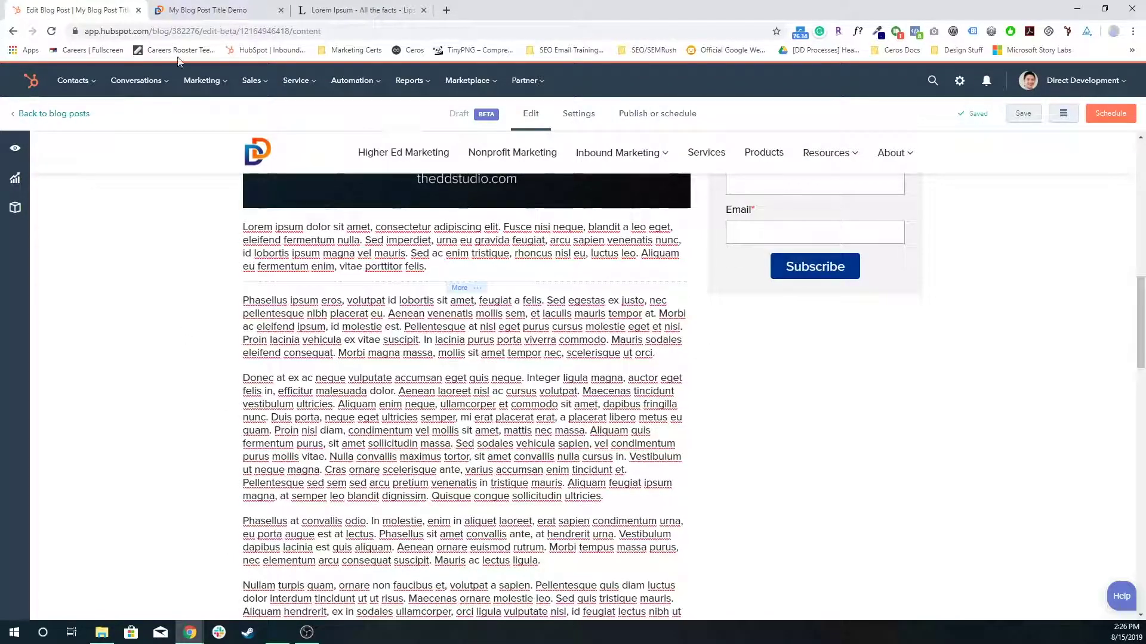
pyautogui.scroll(-15, 453, 263)
pyautogui.click(540, 258)
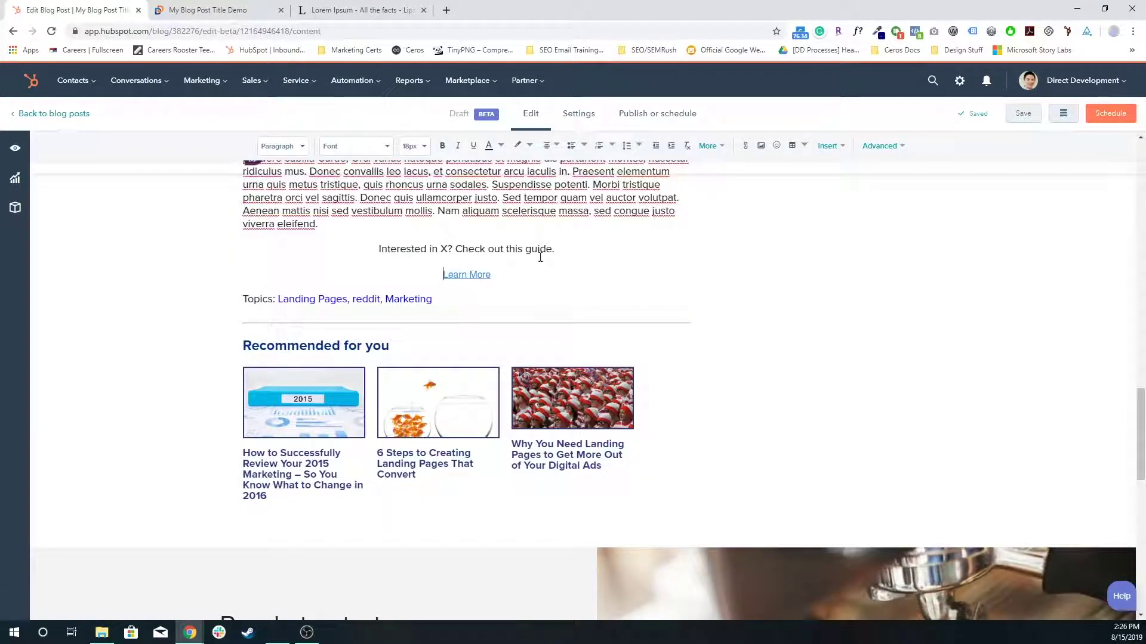
pyautogui.click(601, 256)
pyautogui.press('Return')
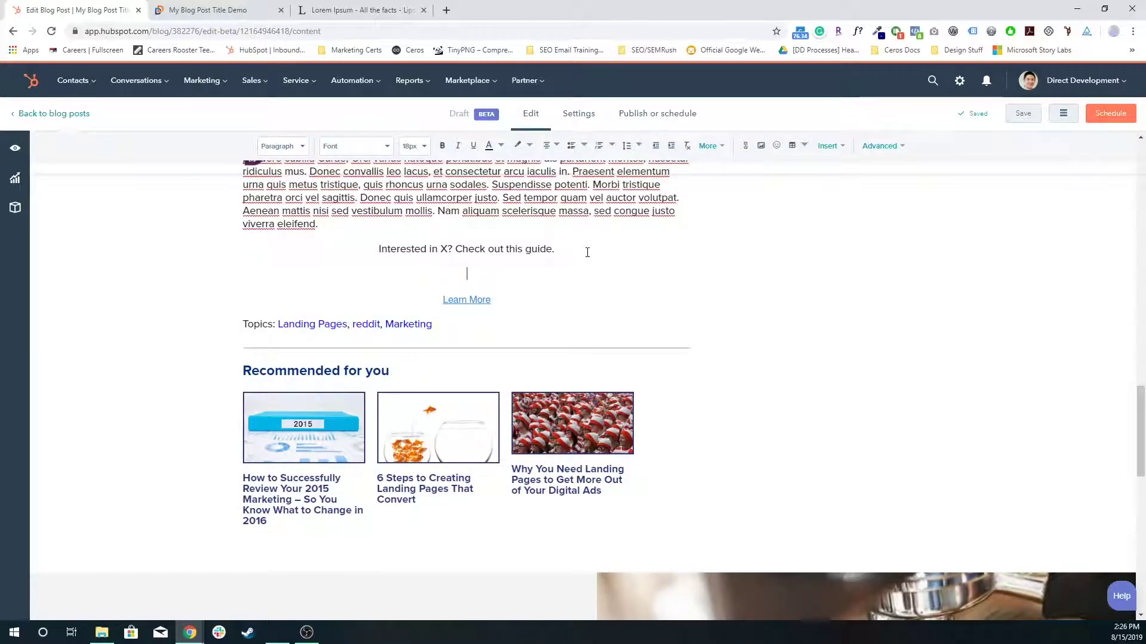
pyautogui.click(716, 310)
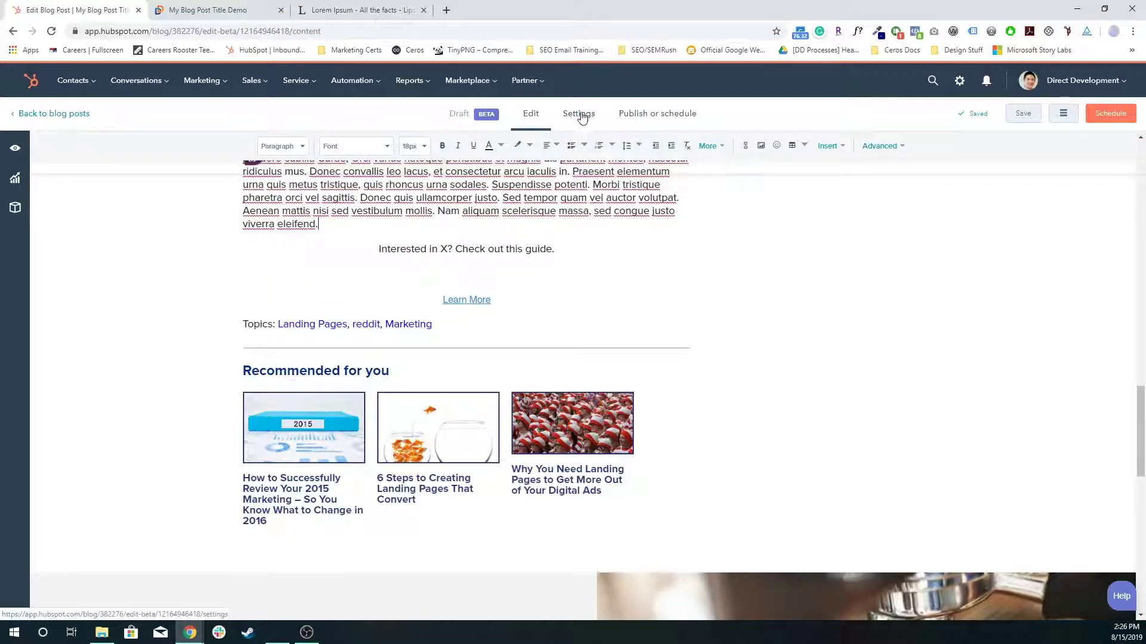
# Review the post's settings fields, including the blog title
pyautogui.click(582, 114)
pyautogui.tripleClick(483, 219)
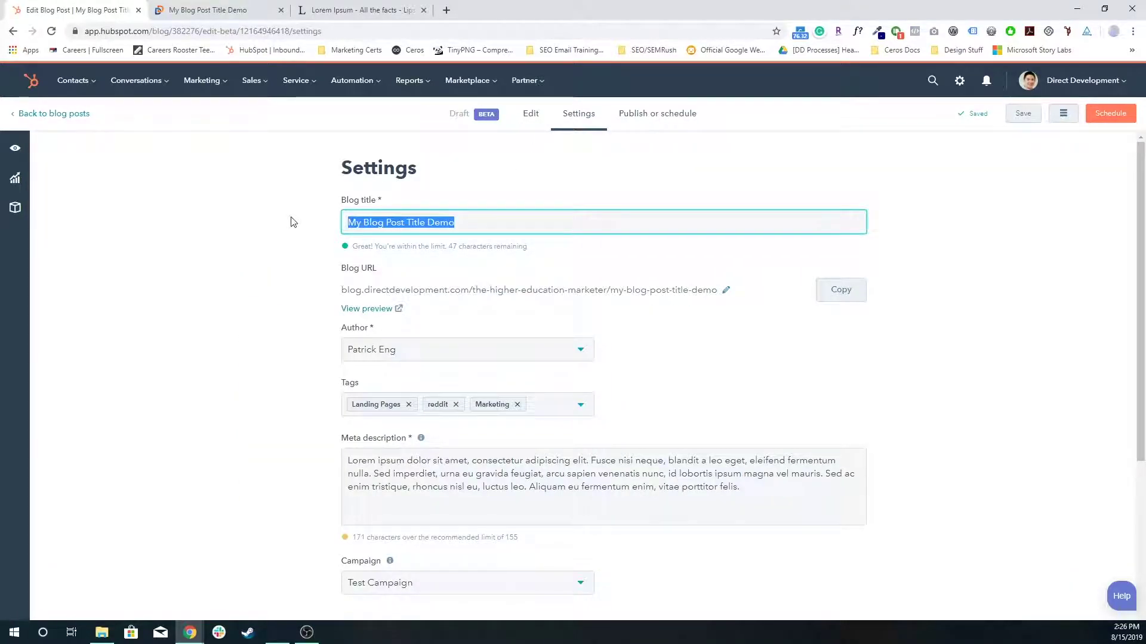
pyautogui.scroll(-5, 290, 220)
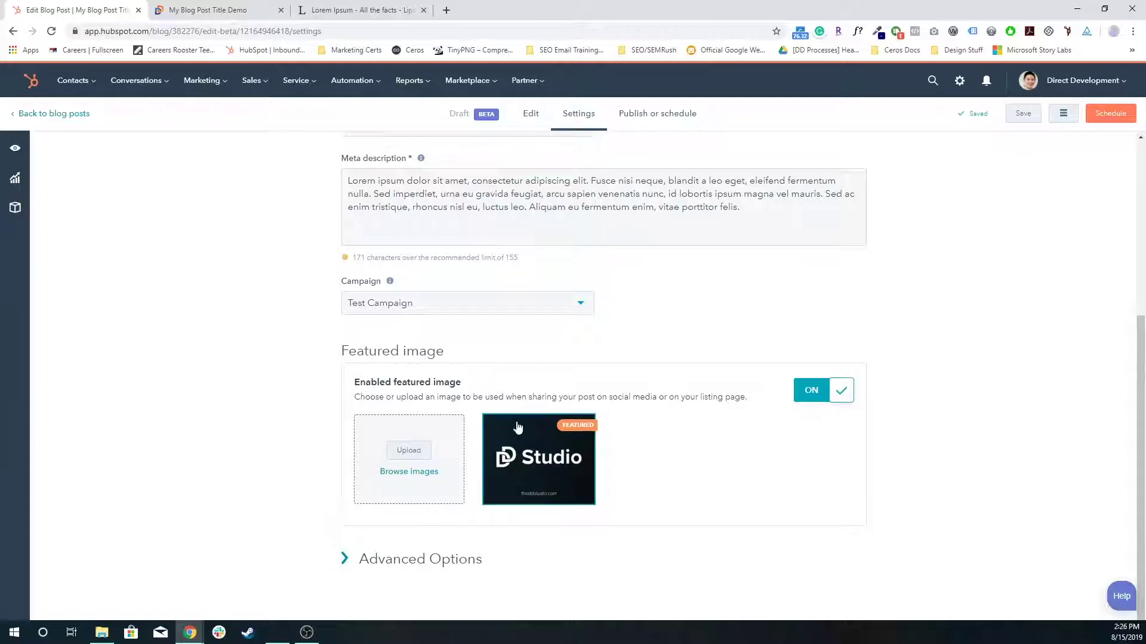
pyautogui.scroll(5, 537, 388)
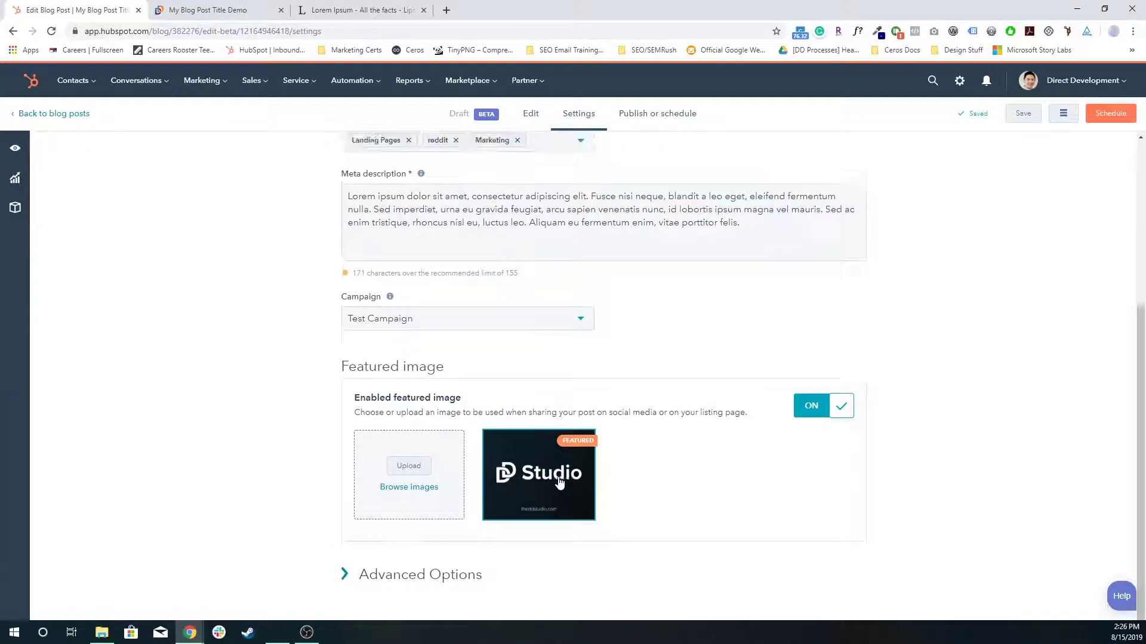
# Schedule the post for later, releasing on 08/16/2019 at 2:26 PM
pyautogui.click(653, 122)
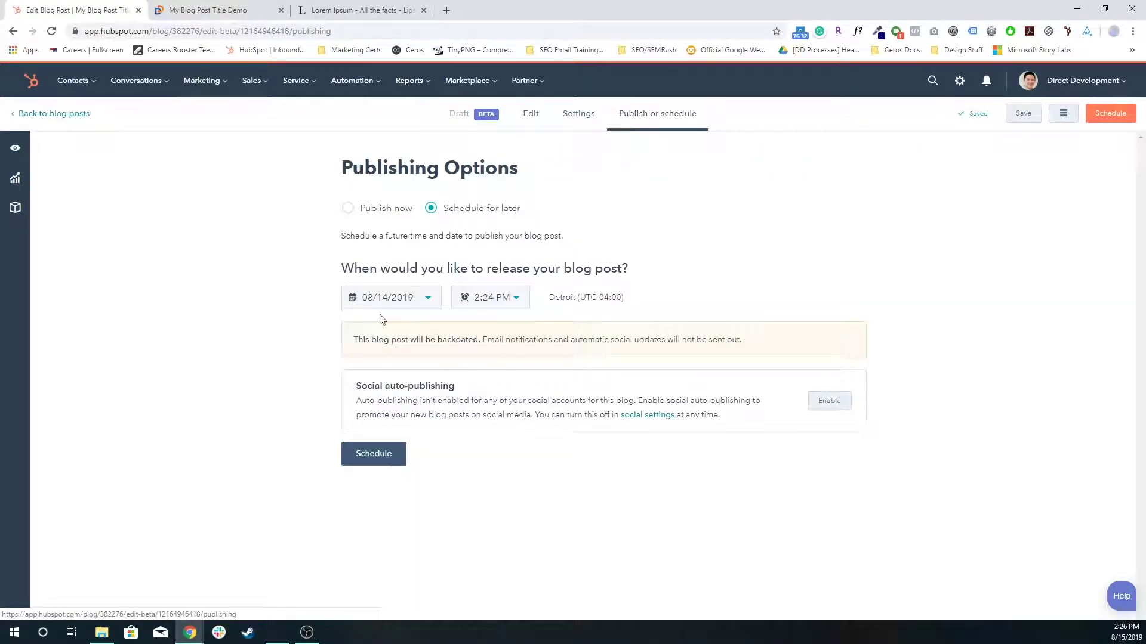
pyautogui.click(360, 210)
pyautogui.click(468, 210)
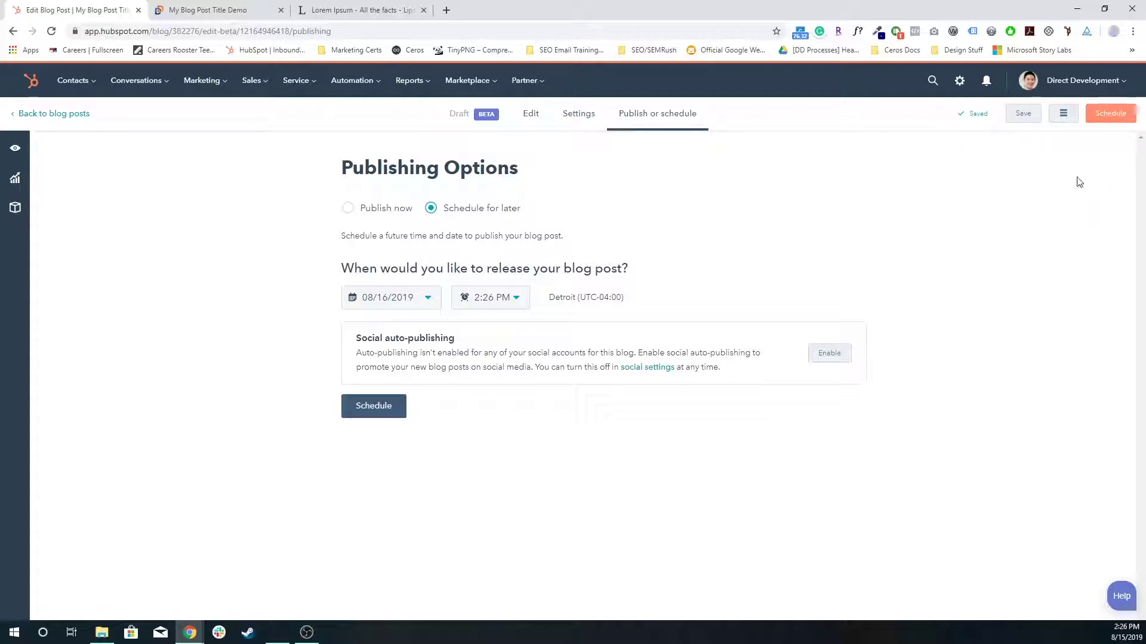
# Return to the post content editor and deselect the highlighted body text
pyautogui.click(552, 118)
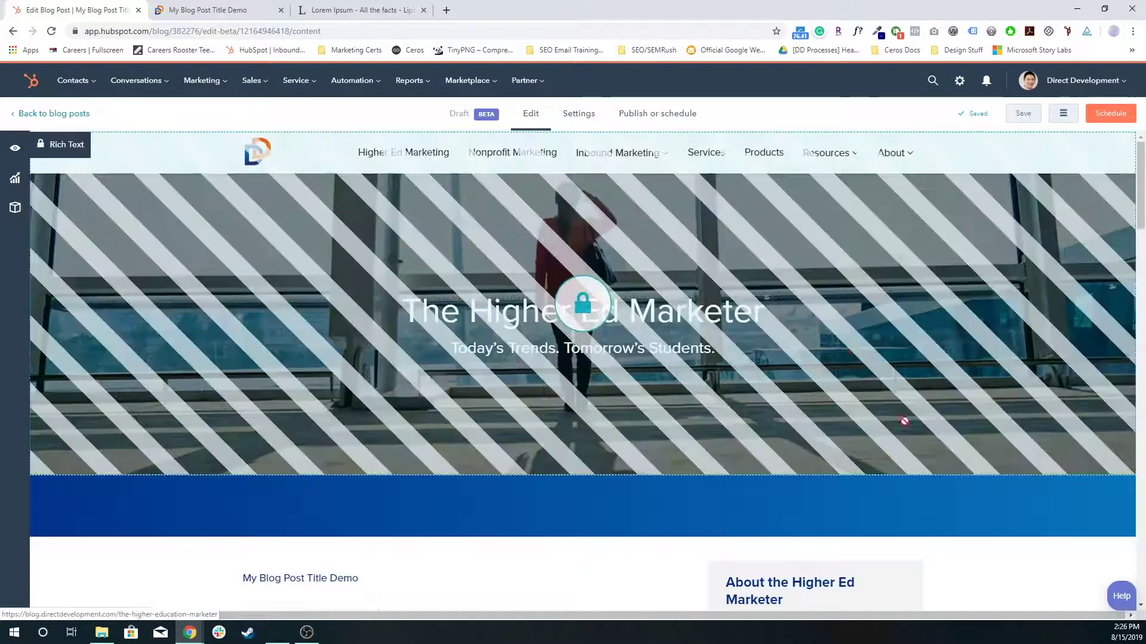
pyautogui.scroll(-10, 607, 417)
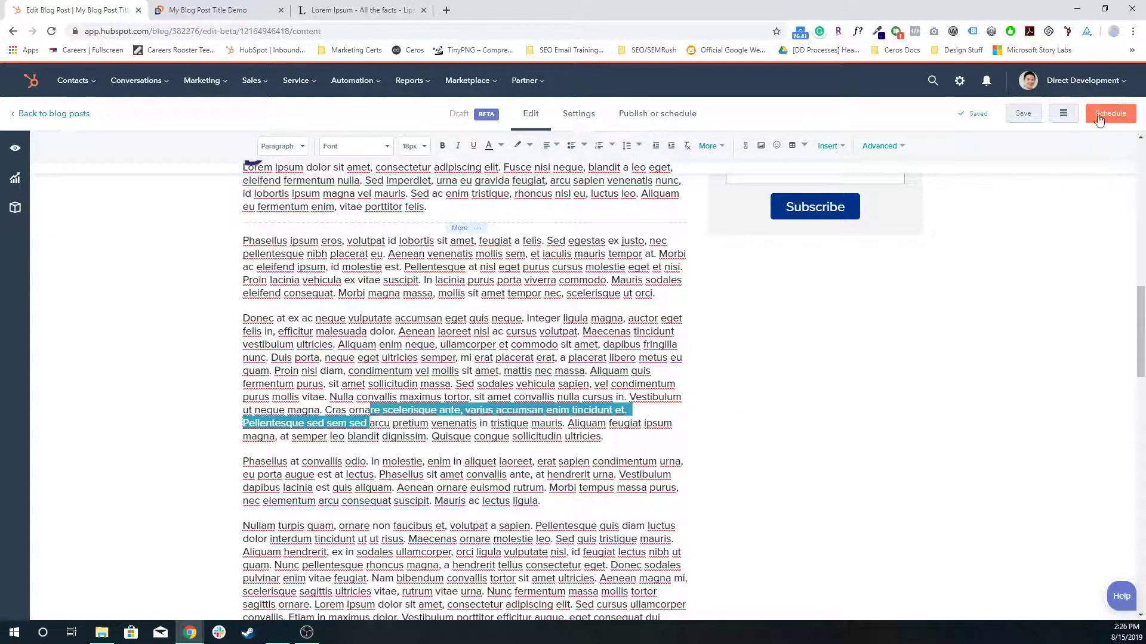
pyautogui.click(546, 309)
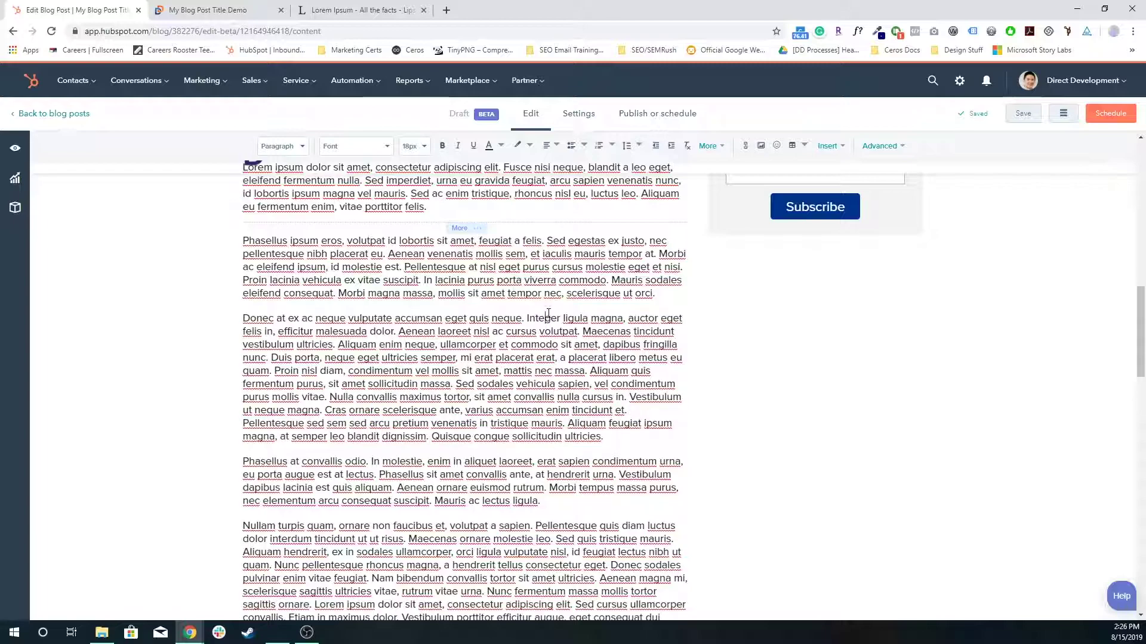